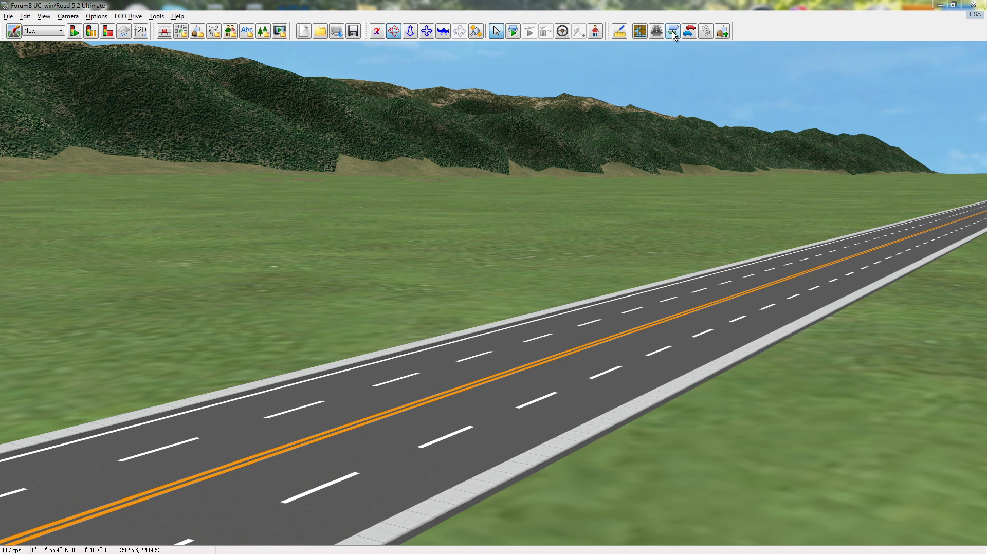
Open the roadside objects' sign download browser and list the USA sign textures
click(672, 32)
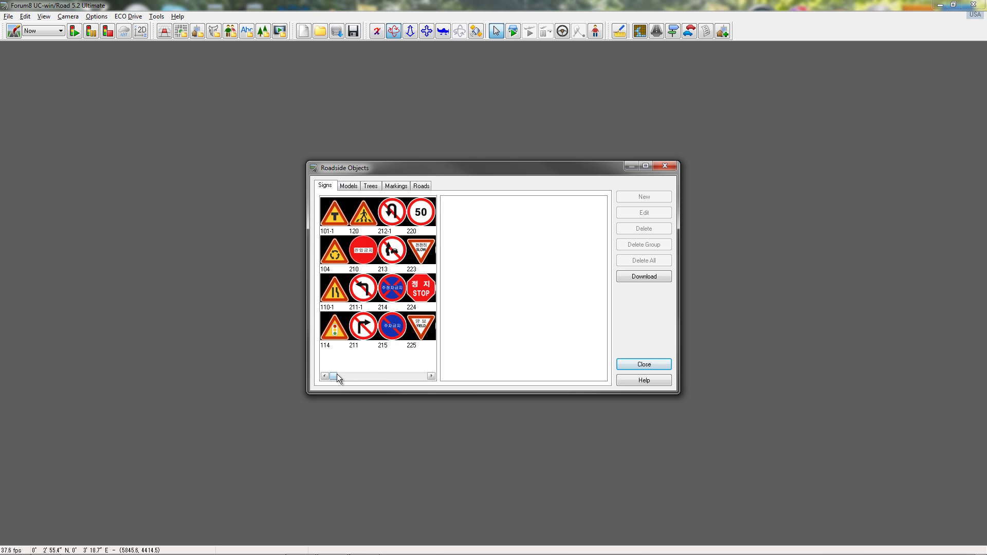
mouse_move(334, 377)
mouse_down()
mouse_move(426, 380)
mouse_move(328, 383)
mouse_up()
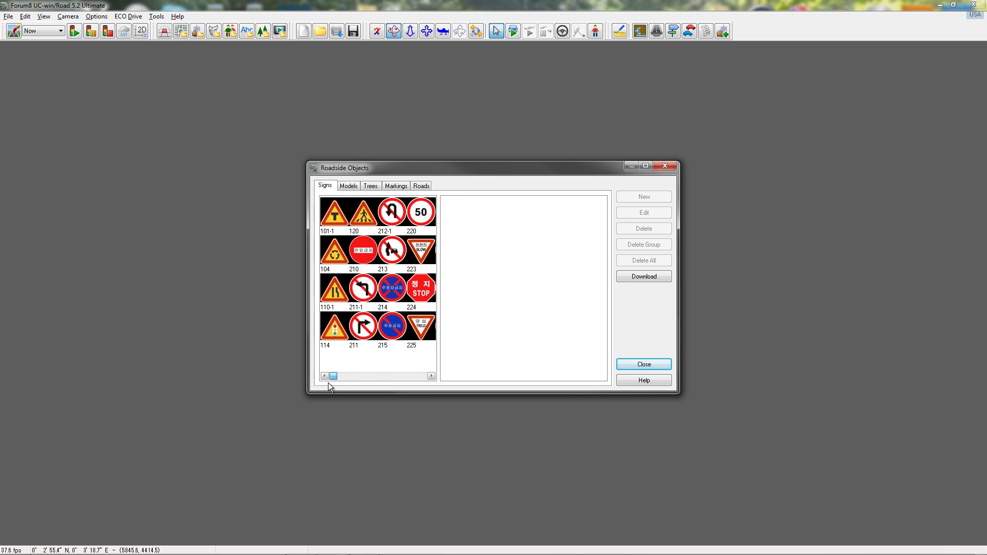
click(639, 278)
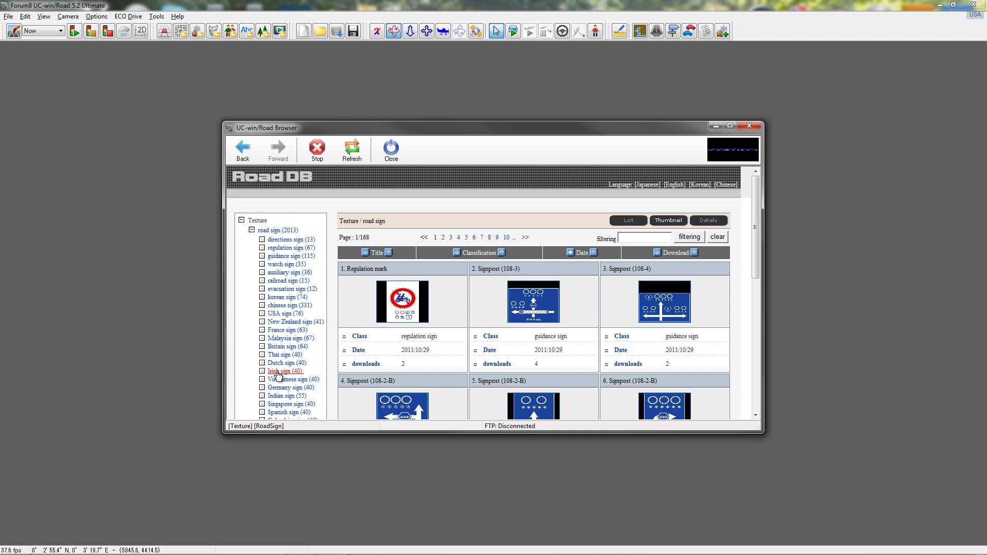
click(284, 316)
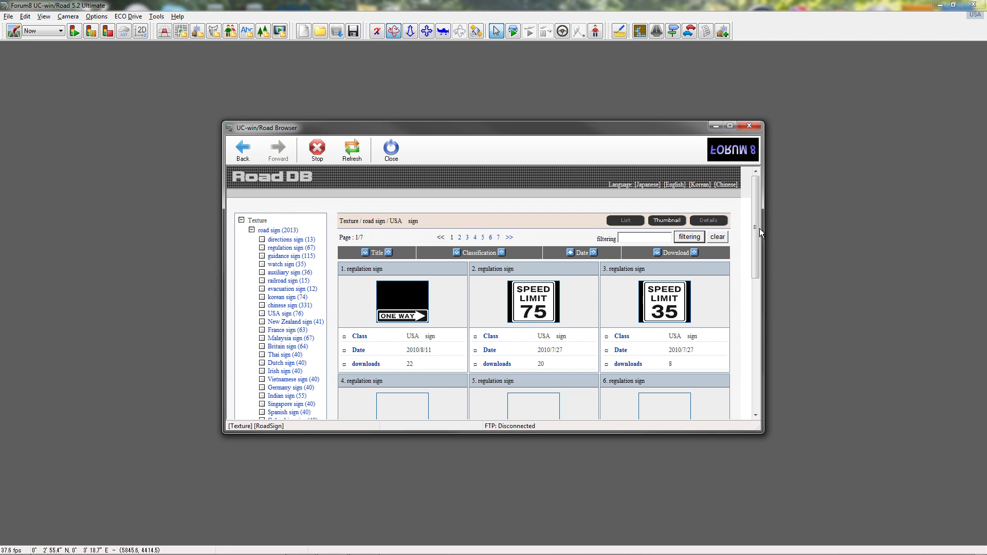
Download the USA SPEED LIMIT 35 sign texture under its default file name
mouse_move(754, 227)
mouse_down()
mouse_move(737, 378)
mouse_move(751, 227)
mouse_up()
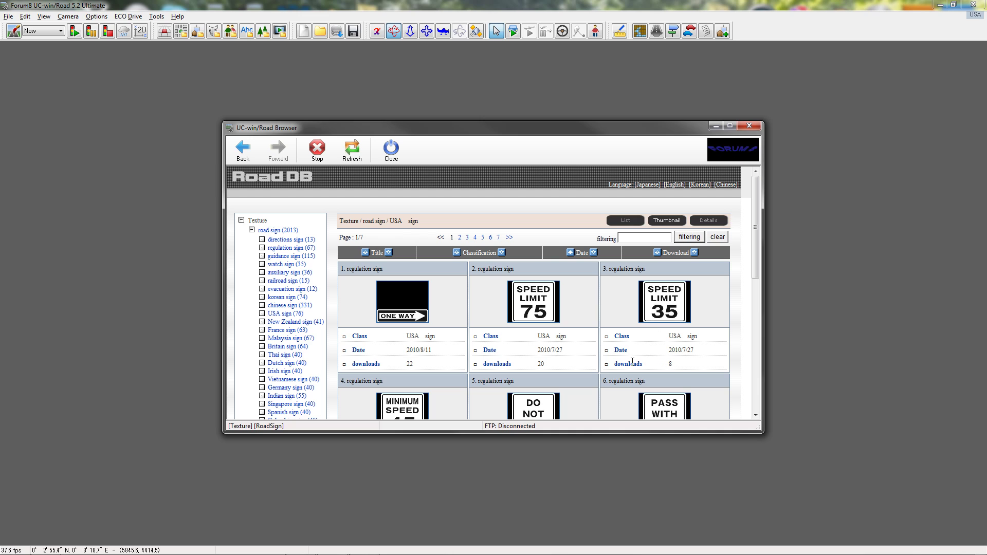
click(666, 311)
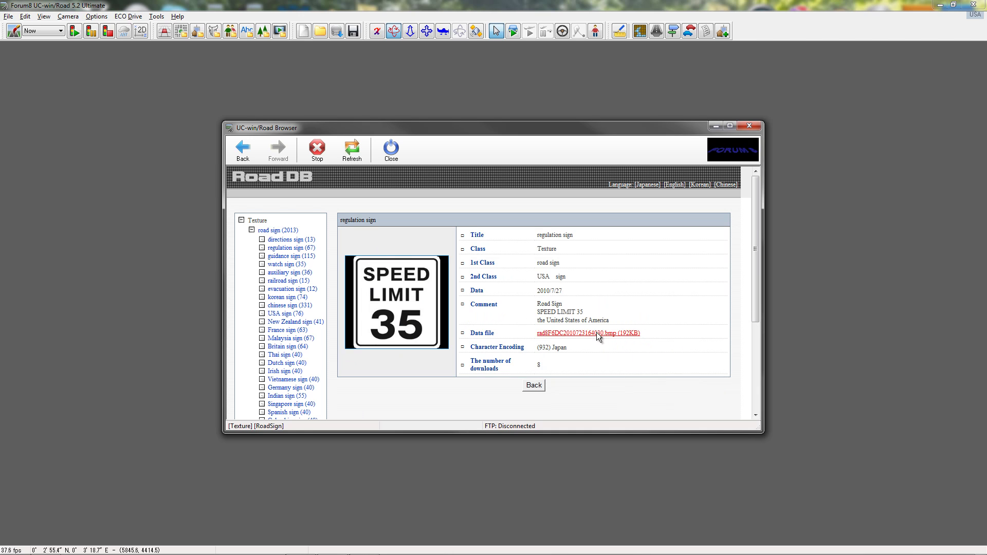
click(566, 335)
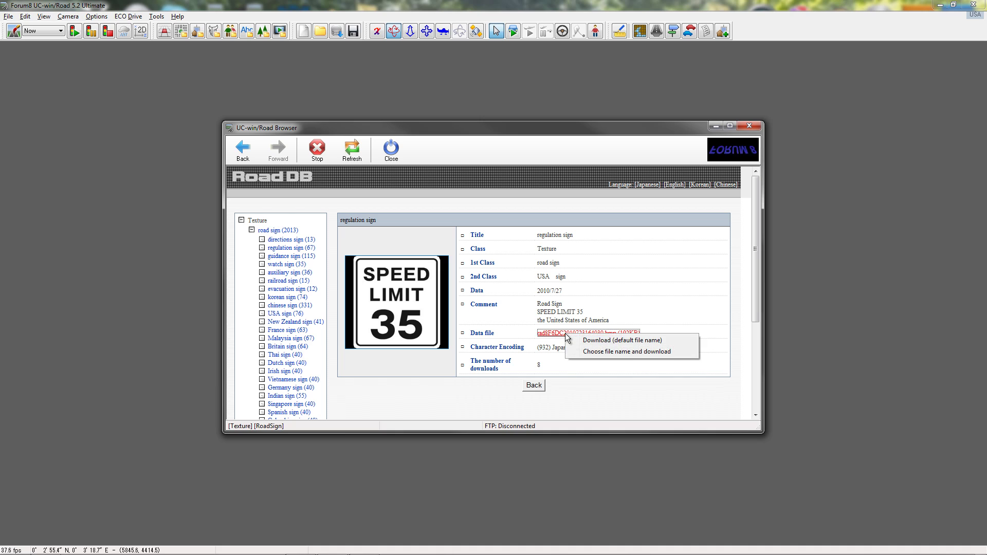
click(602, 340)
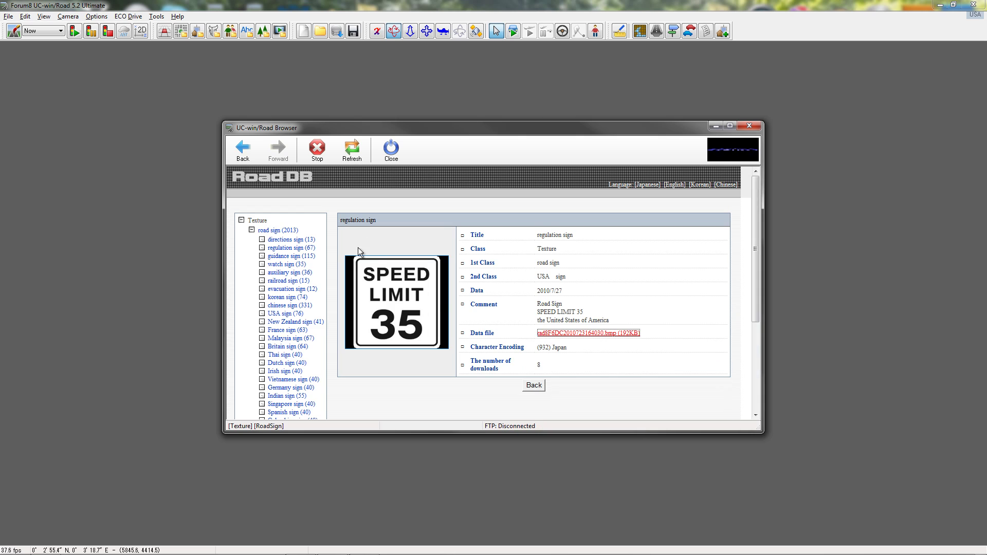
Return to the USA sign list and look through the sign textures on page 2
click(247, 149)
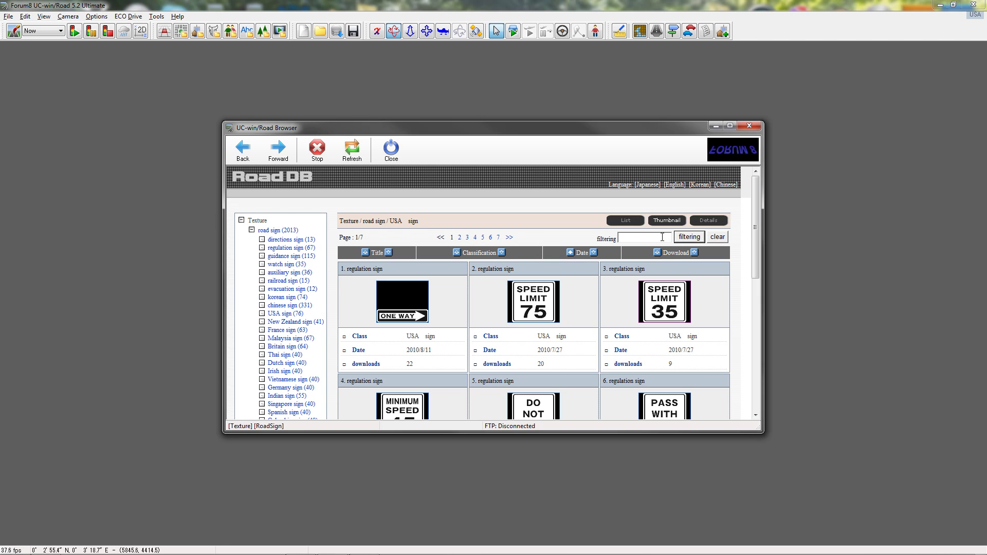
click(460, 237)
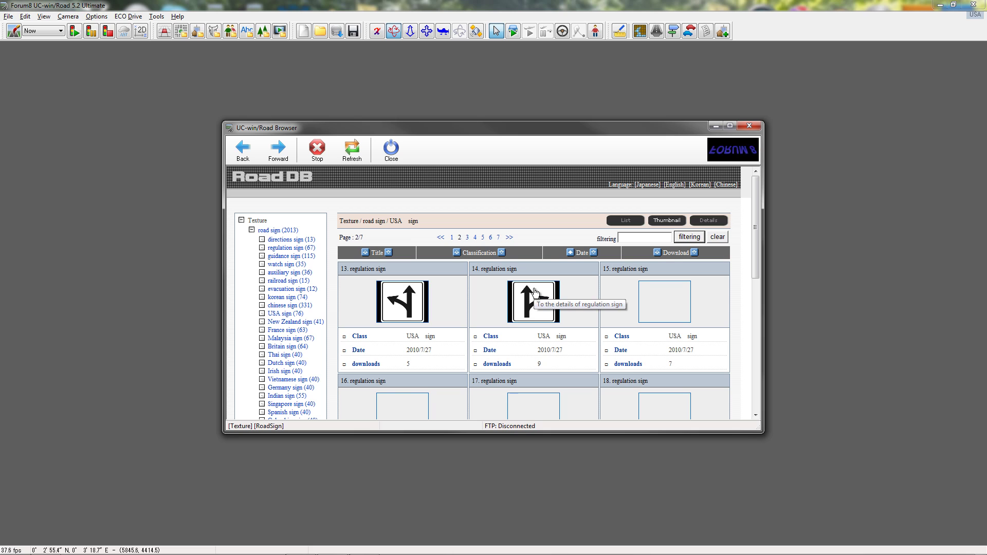
scroll(536, 291, down, 1)
scroll(536, 292, down, 5)
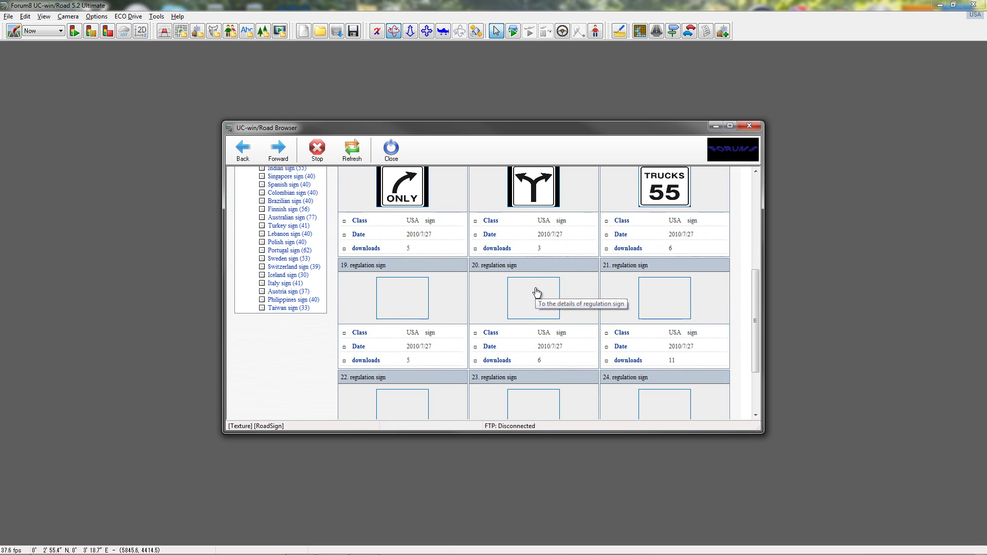
scroll(537, 291, down, 1)
scroll(537, 292, down, 1)
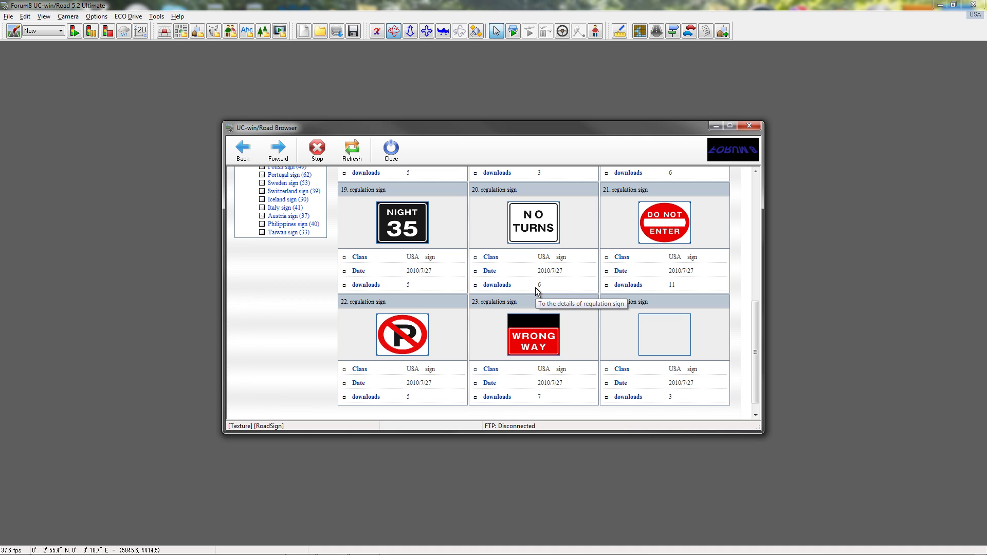
scroll(535, 288, up, 8)
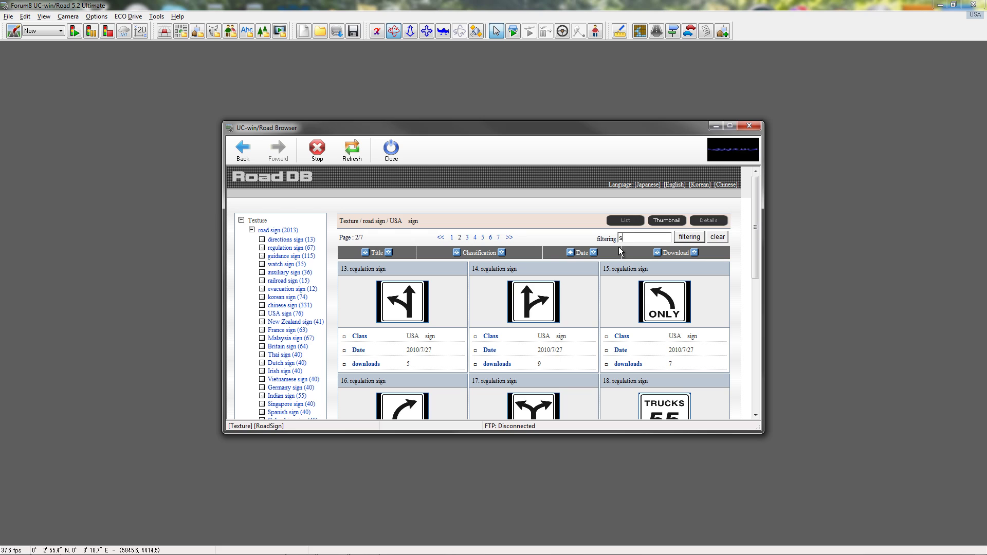
Filter the sign textures by "stop" and download the USA STOP sign under its default file name, closing the download browser
click(688, 237)
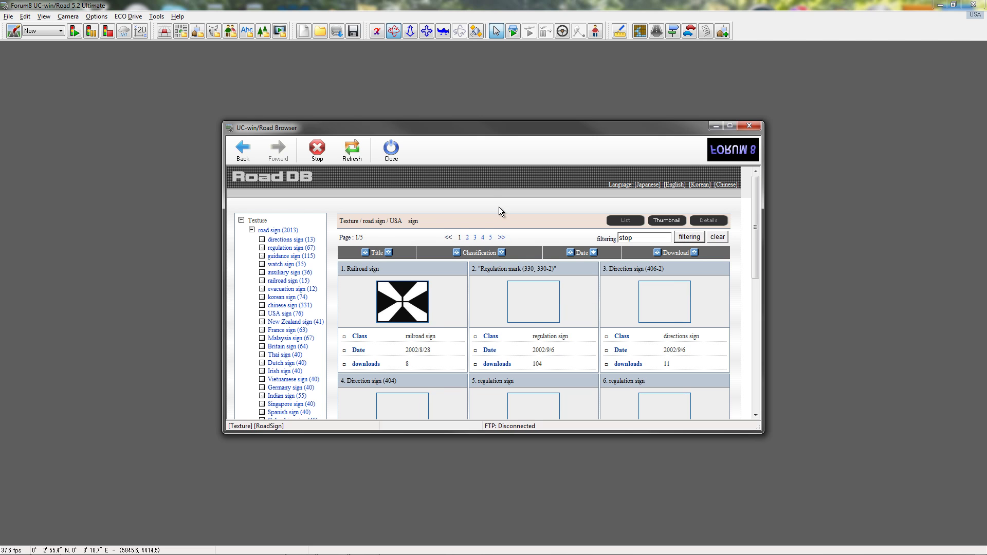
scroll(519, 248, down, 3)
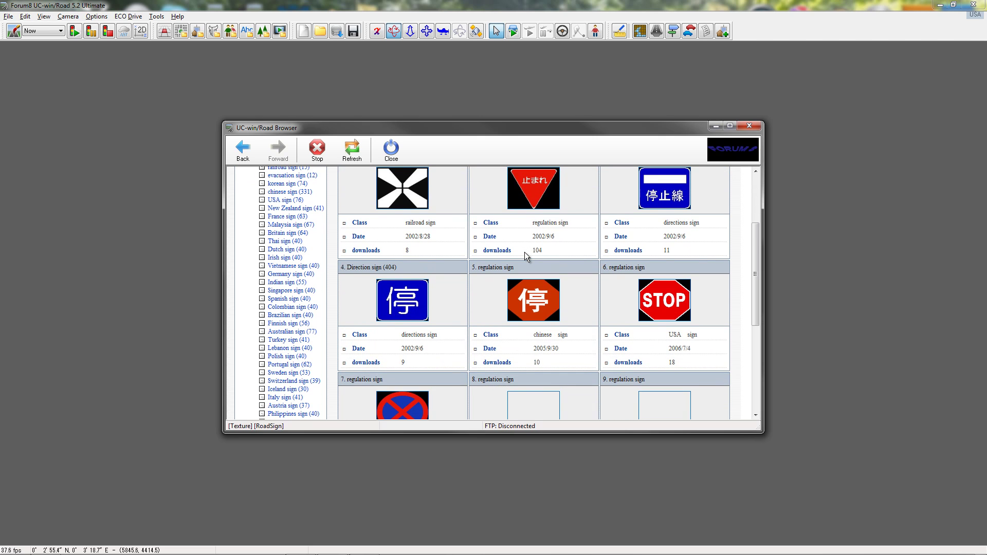
click(669, 303)
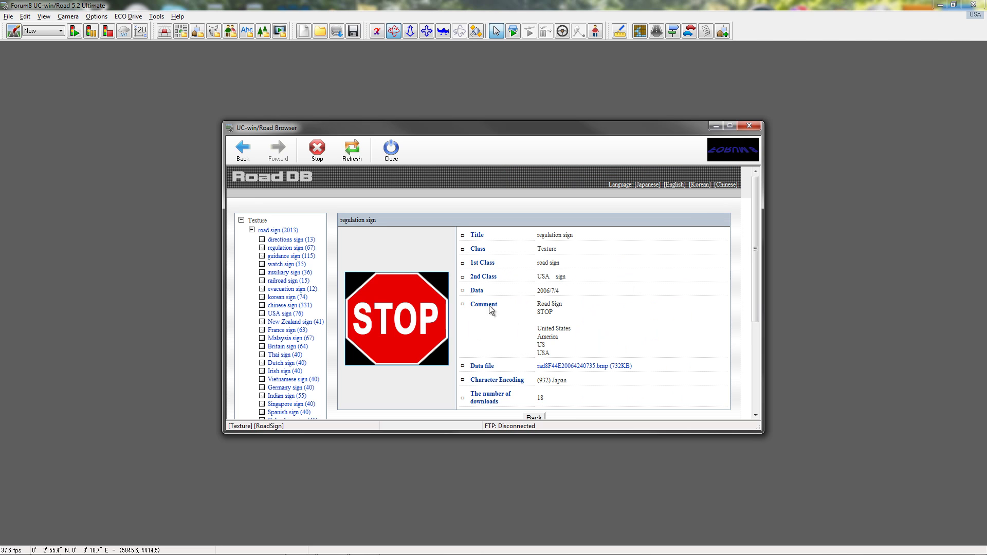
click(564, 367)
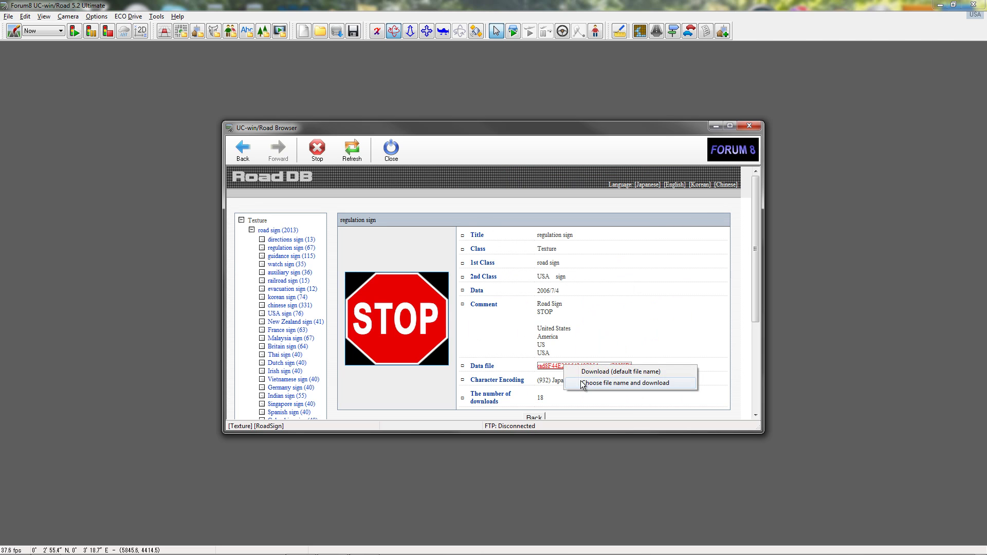
click(596, 372)
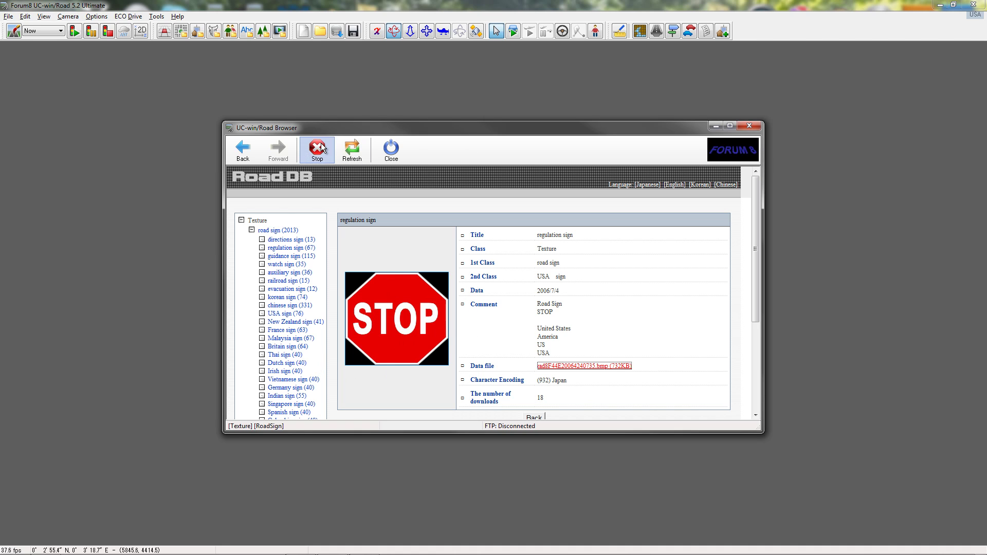
click(743, 128)
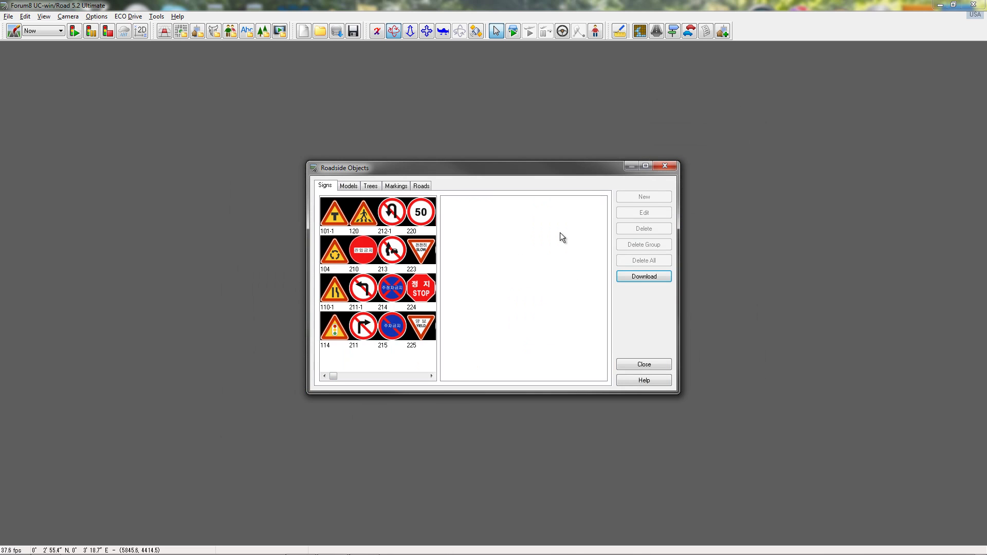
Create a new roadside sign from the downloaded STOP texture at the end of the sign list
drag(331, 378, 434, 379)
click(424, 291)
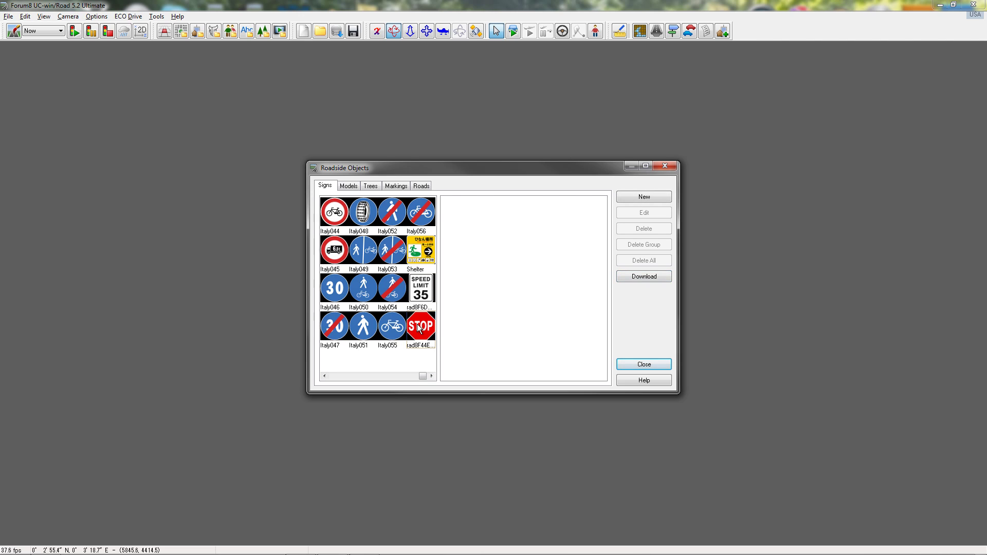
click(653, 199)
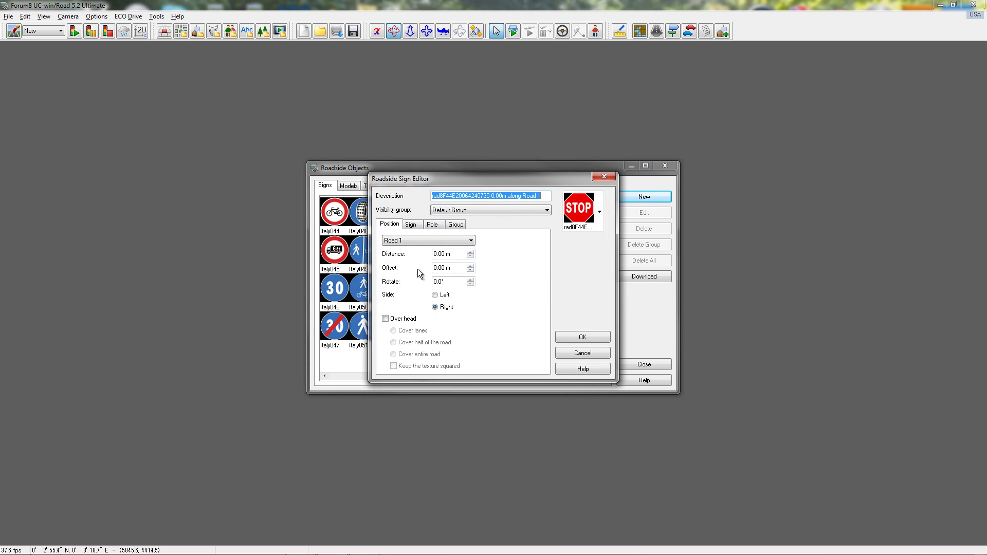
drag(455, 181, 630, 207)
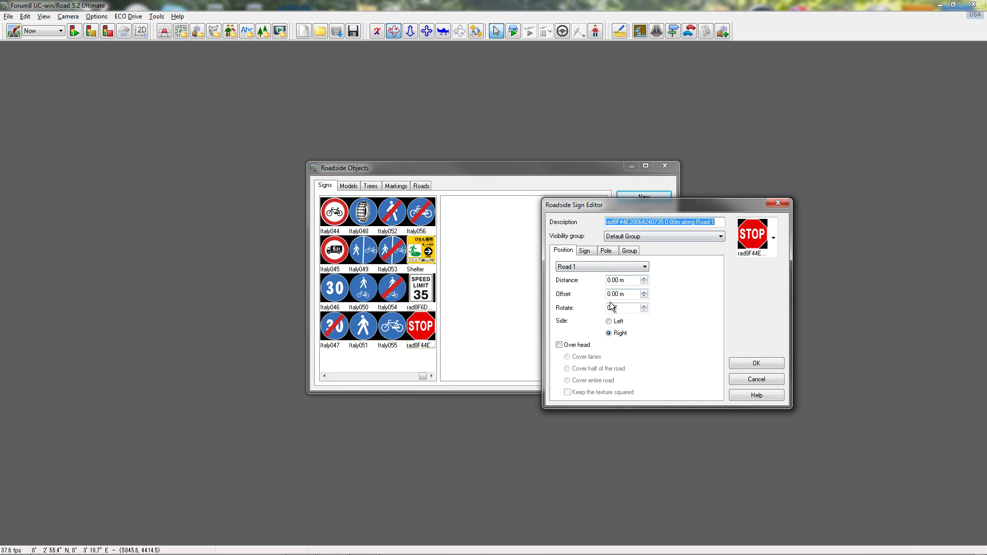
Assign the new STOP sign to Road 1 and place it on the right side
click(633, 282)
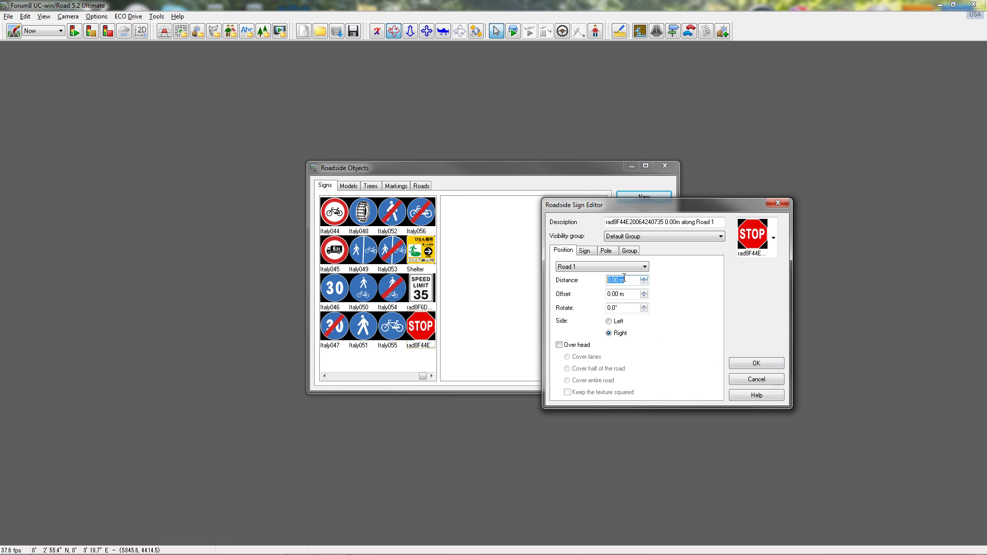
click(597, 267)
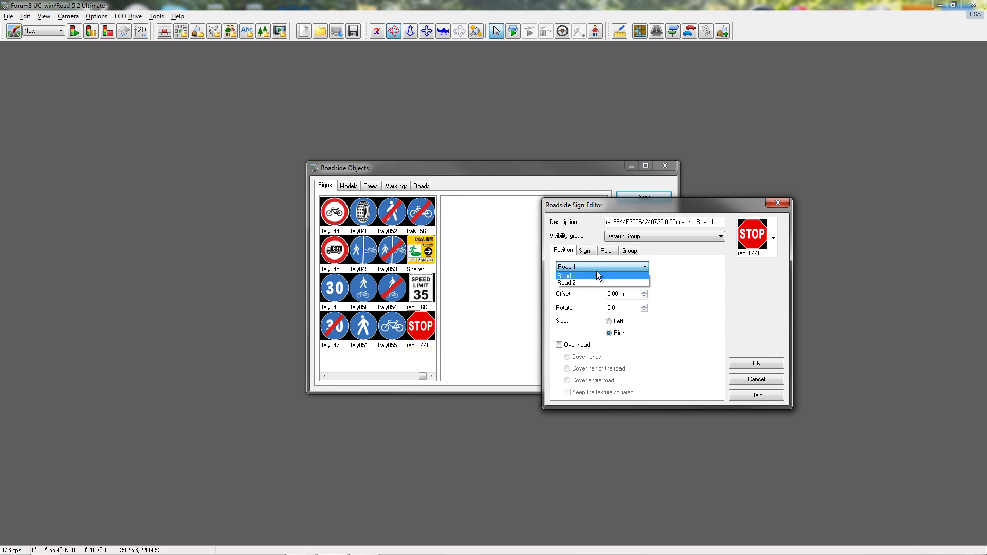
click(587, 276)
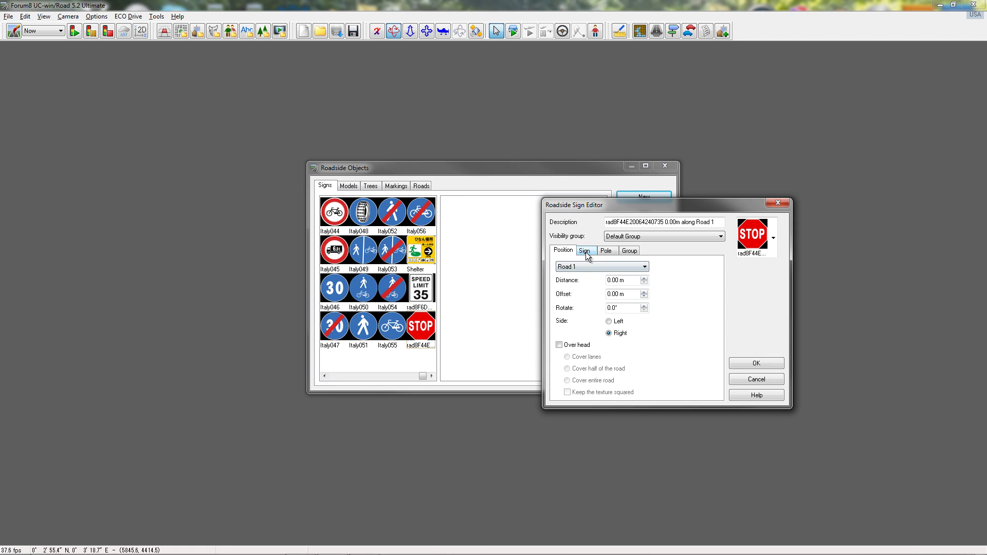
click(609, 322)
Make the black areas of the STOP sign's texture transparent, keeping the back of the sign painted grey
click(585, 251)
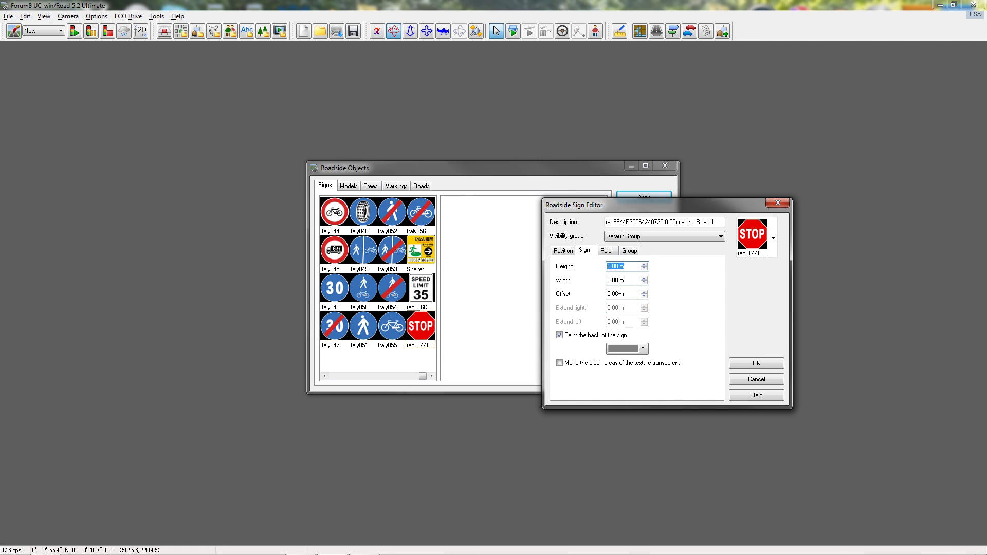
click(642, 350)
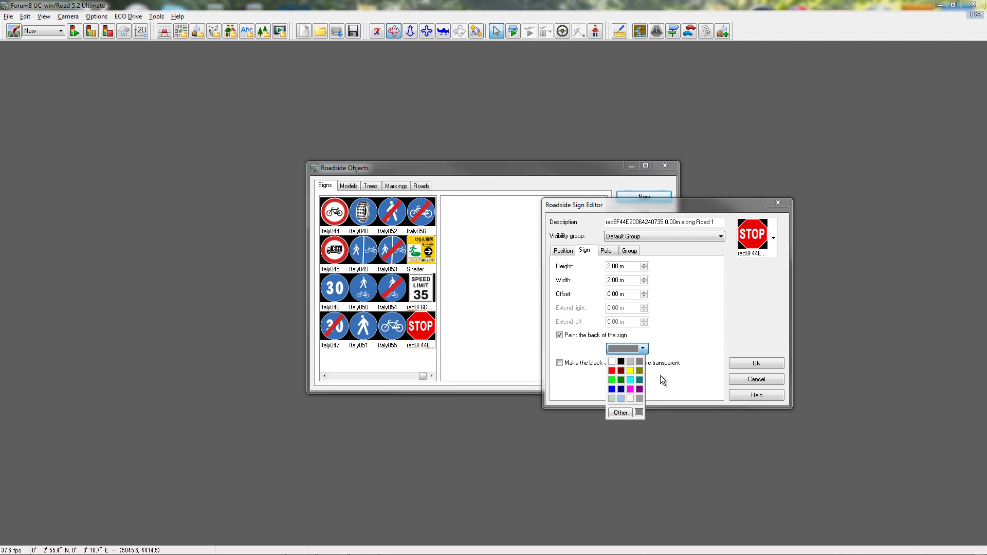
click(683, 329)
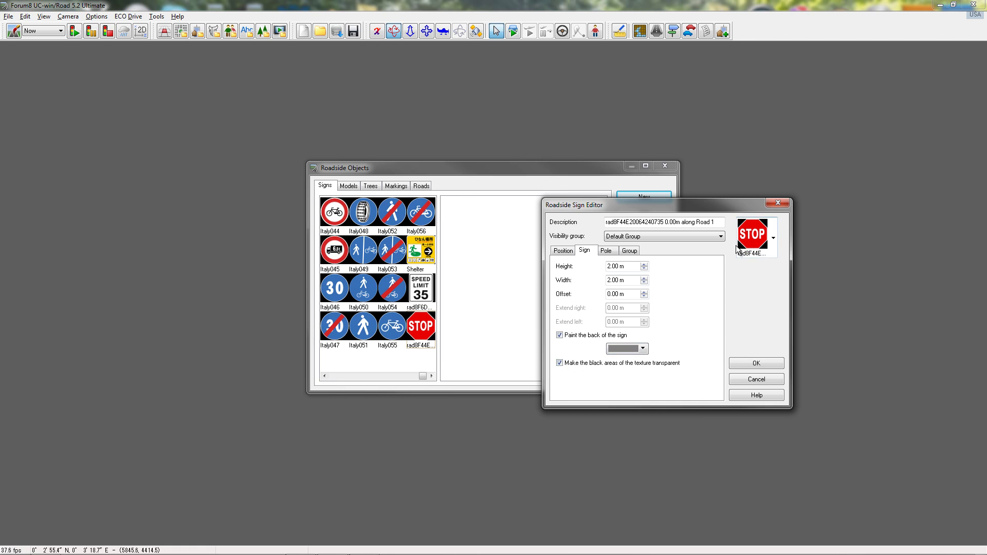
Set the STOP sign's pole colour to light grey and add the sign to the road, closing the roadside objects
click(606, 251)
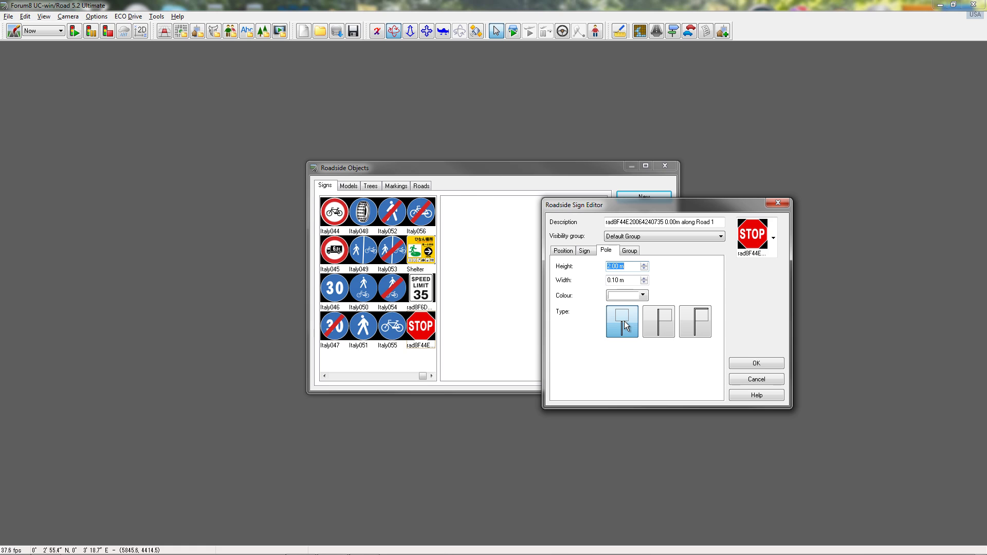
click(642, 296)
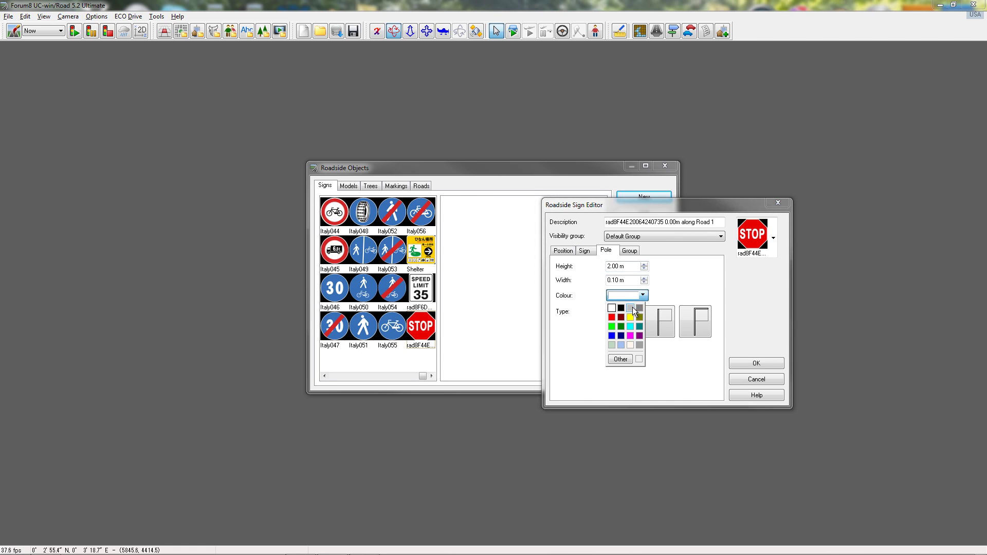
click(631, 308)
click(623, 279)
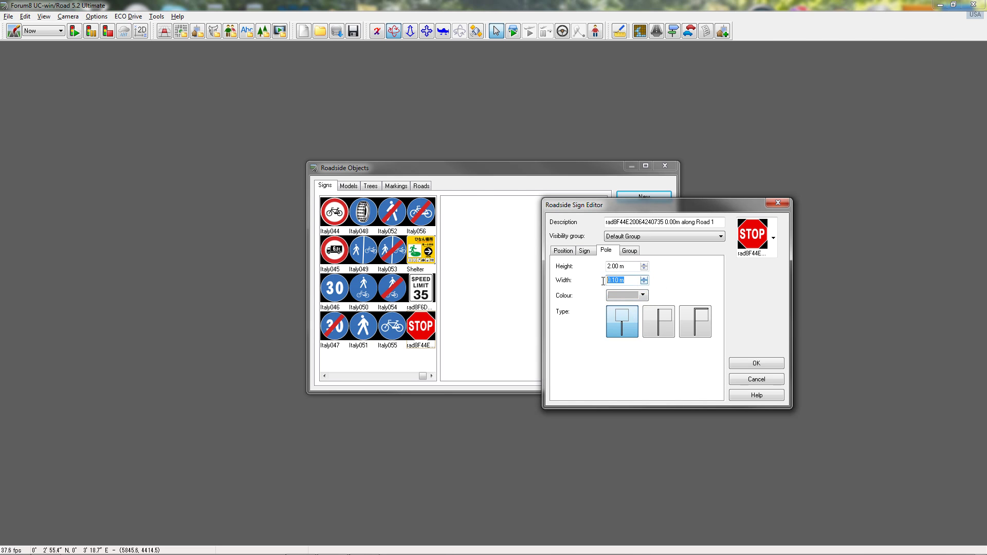
click(741, 364)
click(489, 202)
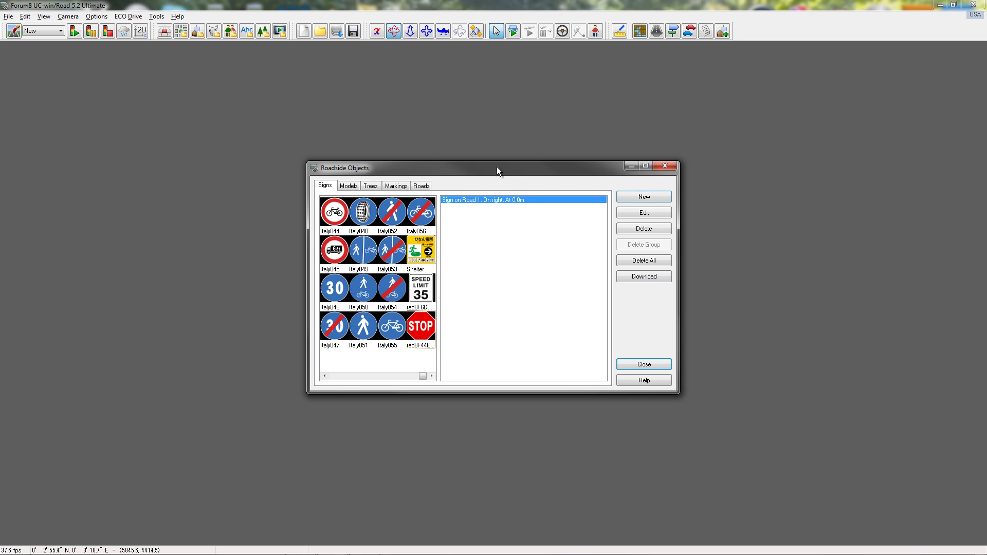
click(656, 364)
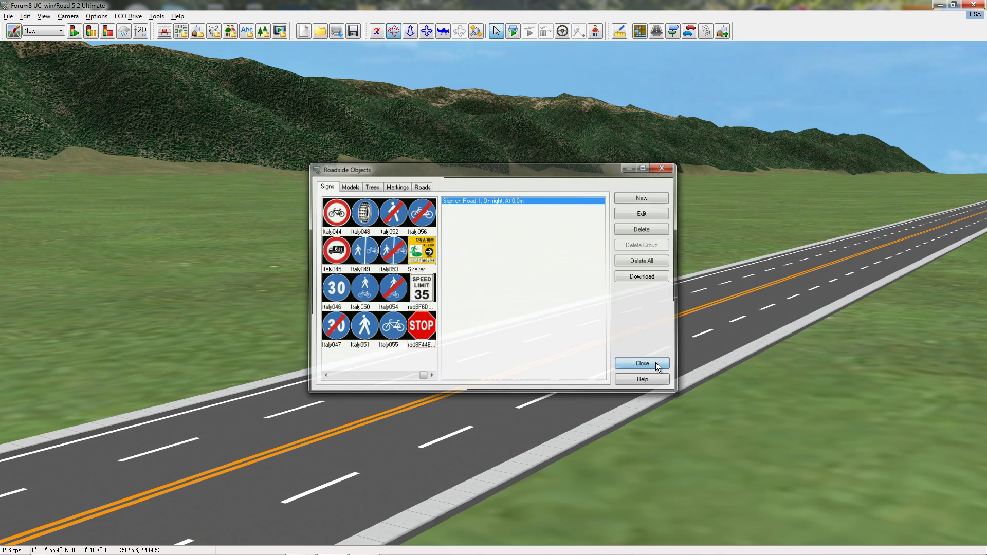
Find the STOP sign at the start of Road 1 and open its editor, placing the dialog clear of the sign
scroll(569, 214, down, 5)
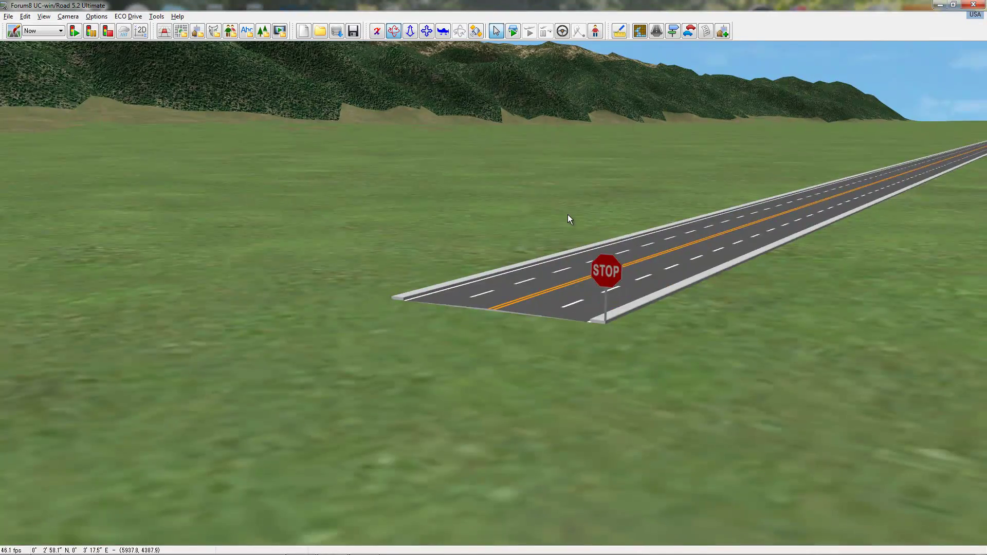
scroll(567, 214, up, 3)
scroll(568, 214, up, 2)
drag(567, 214, 640, 400)
drag(617, 329, 620, 196)
double_click(620, 199)
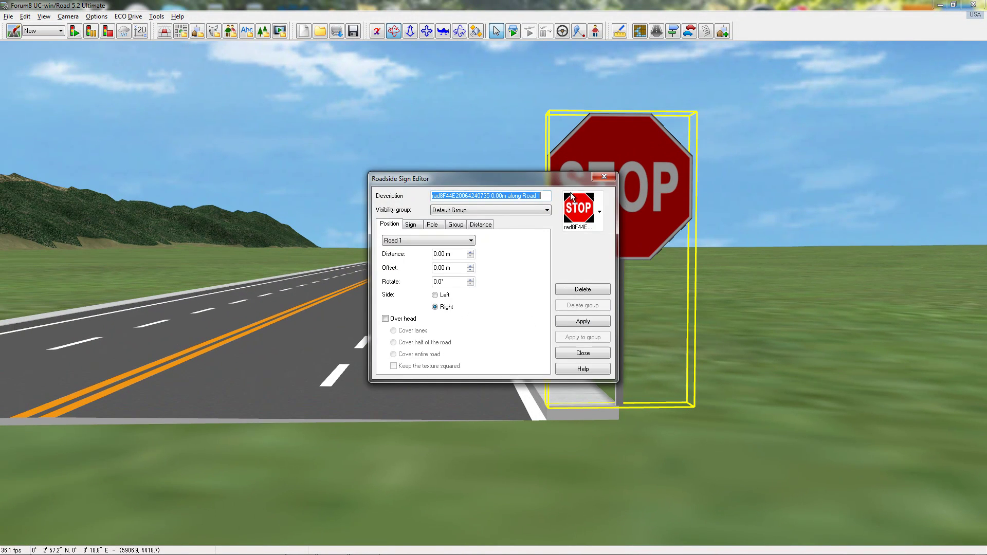
drag(556, 184, 914, 291)
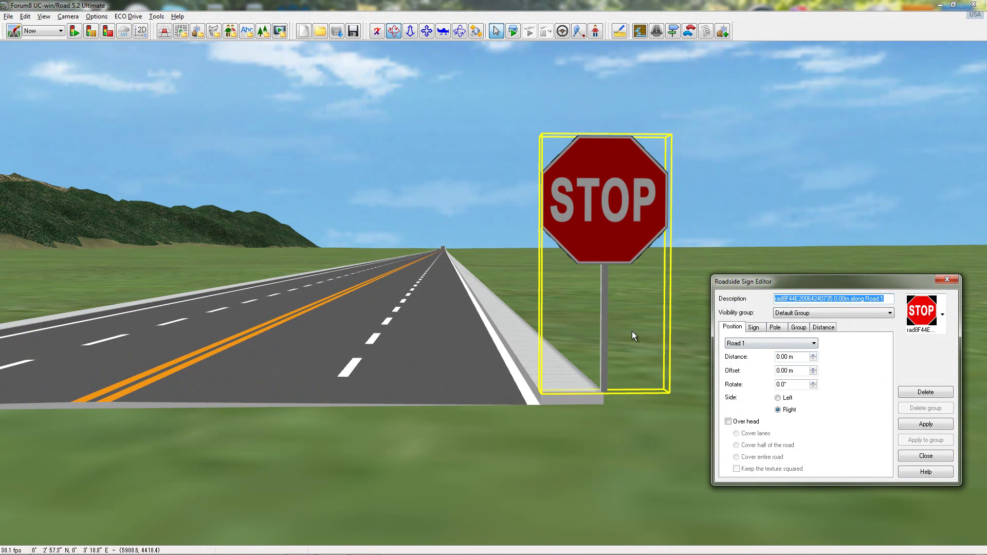
Close the sign editor and read the road information for a point farther along the right carriageway of Road 1
click(926, 456)
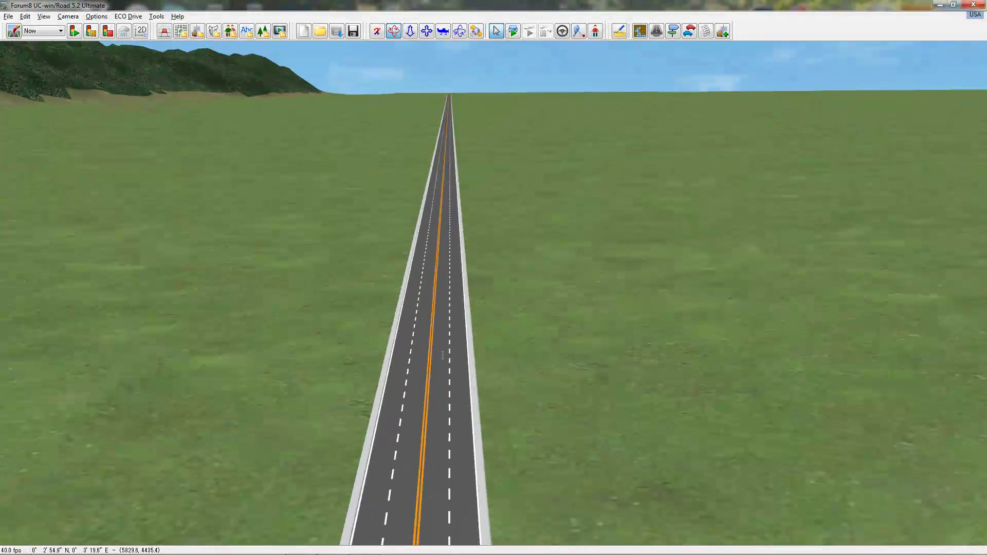
drag(443, 355, 445, 411)
scroll(437, 356, up, 4)
drag(437, 356, 452, 335)
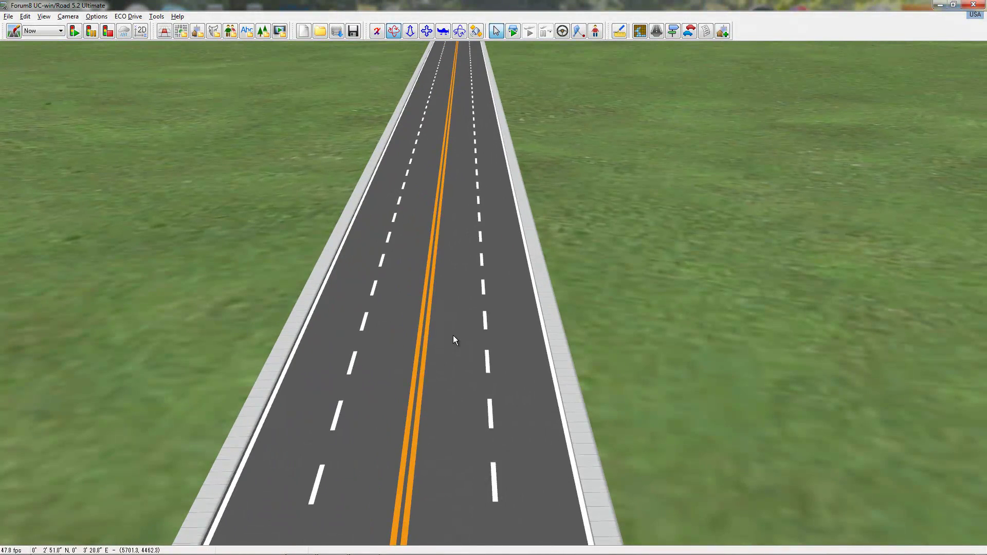
click(453, 300)
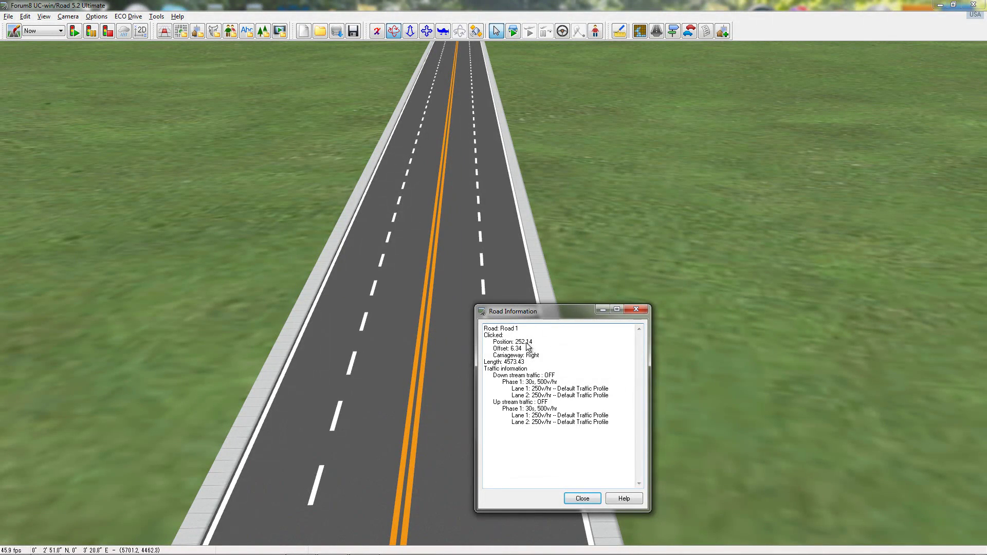
click(570, 499)
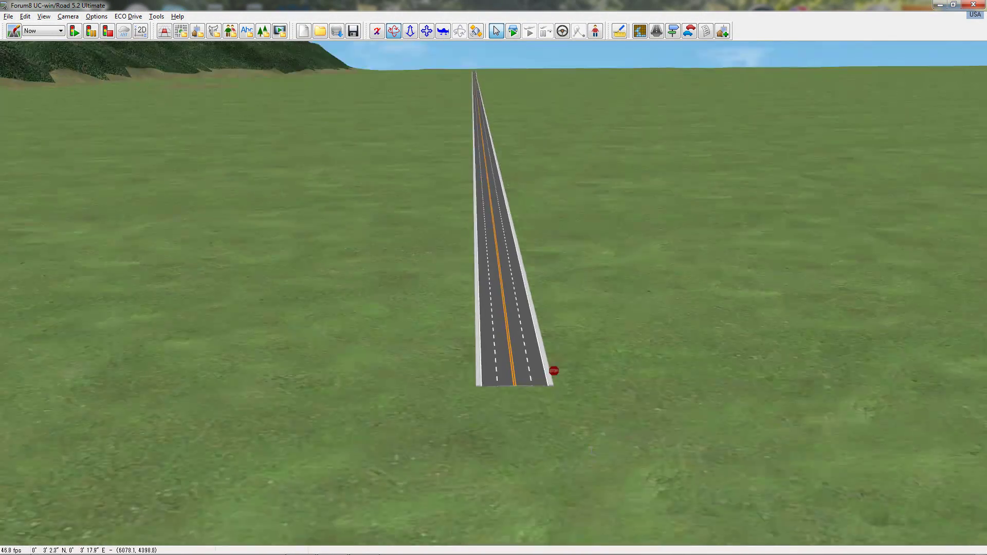
Move the STOP sign at the start of Road 1 to a distance of 252 m along the road
click(552, 374)
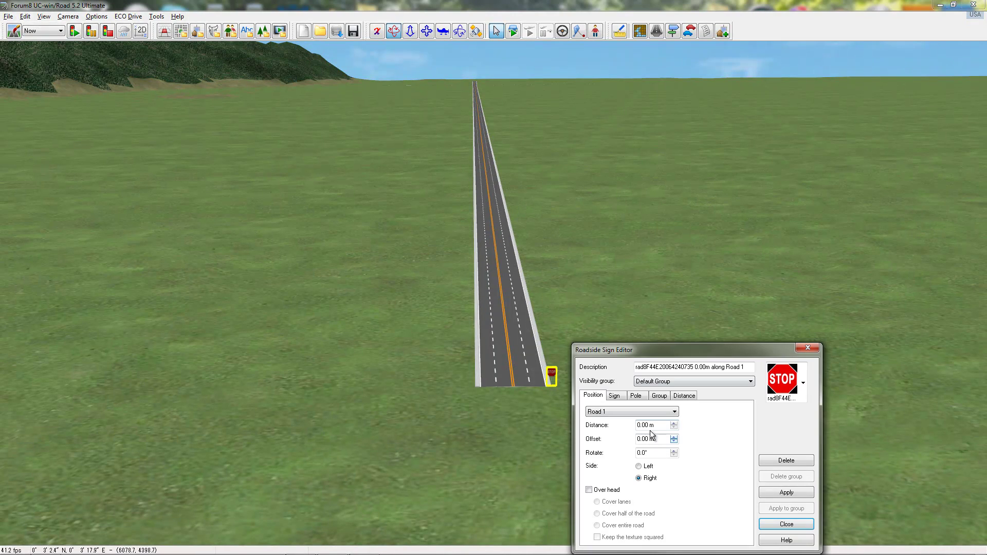
drag(656, 425, 607, 427)
text(252)
click(793, 492)
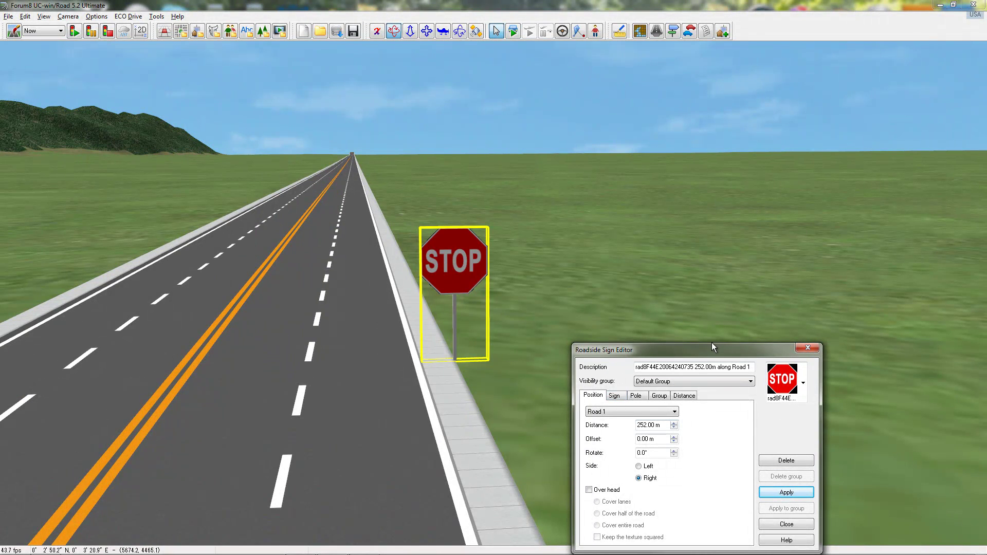
Apply a 90° rotation to the STOP sign and set its rotation back to 0°
drag(708, 334, 718, 246)
click(668, 363)
text(90)
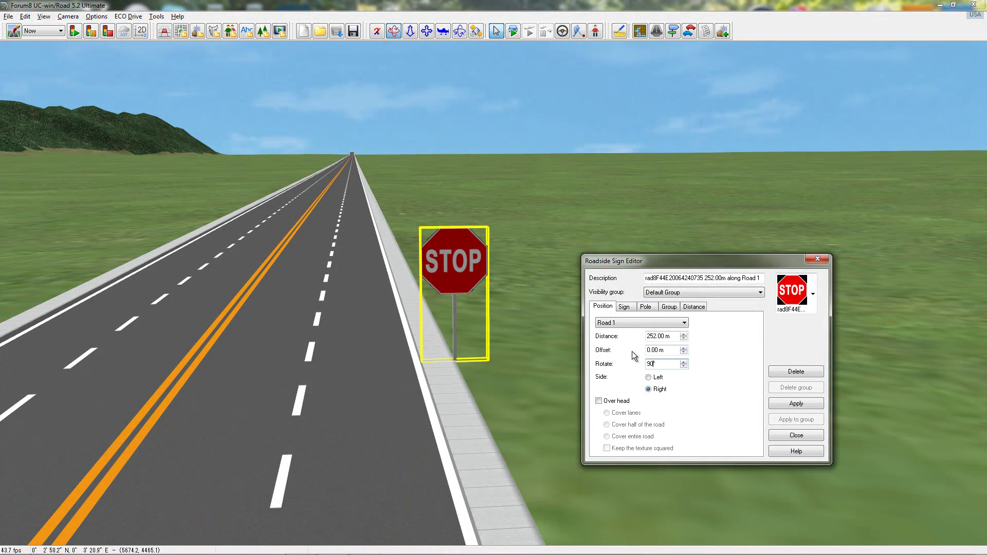
click(803, 405)
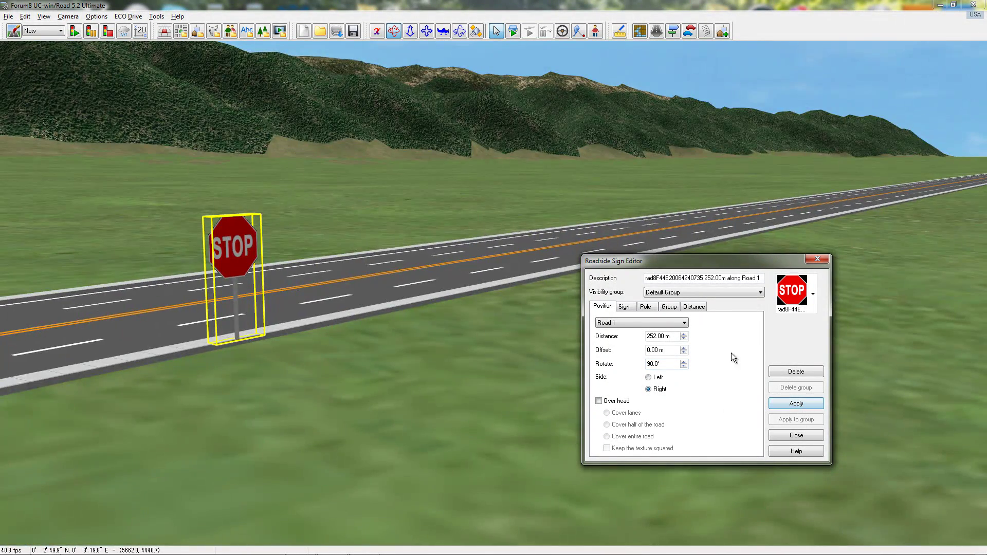
drag(663, 363, 629, 363)
text(0)
click(786, 406)
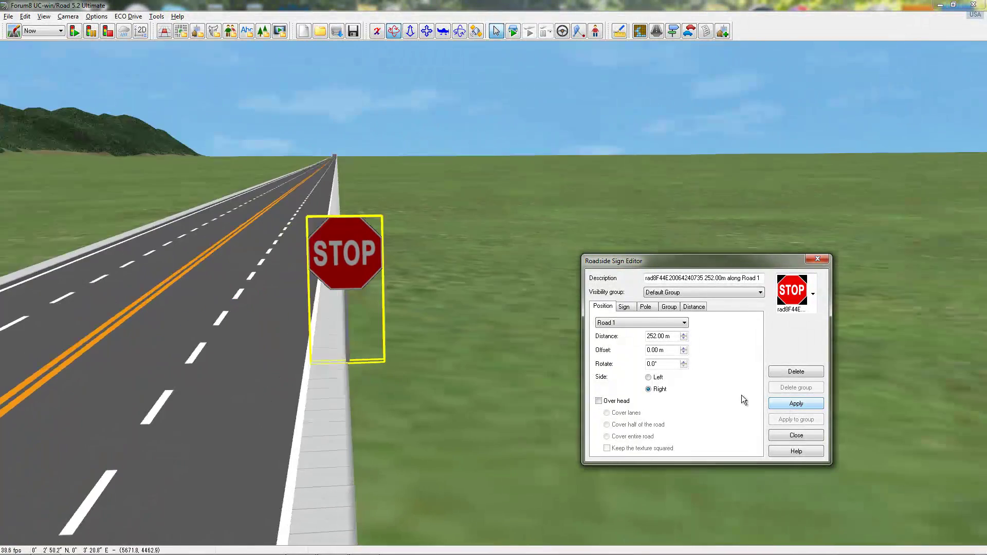
Switch the STOP sign to the left side of Road 1 and return it to the right side
click(649, 378)
click(795, 404)
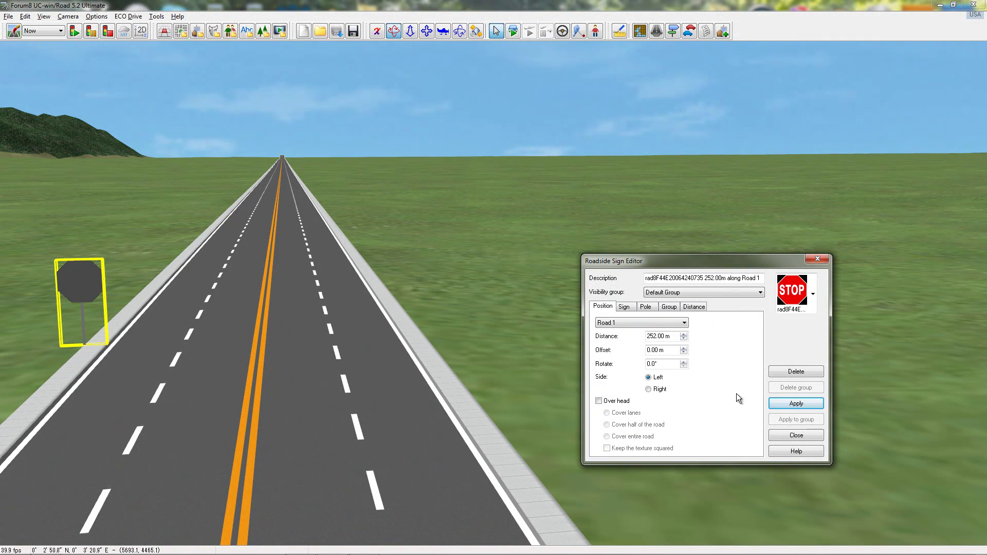
click(647, 390)
click(785, 404)
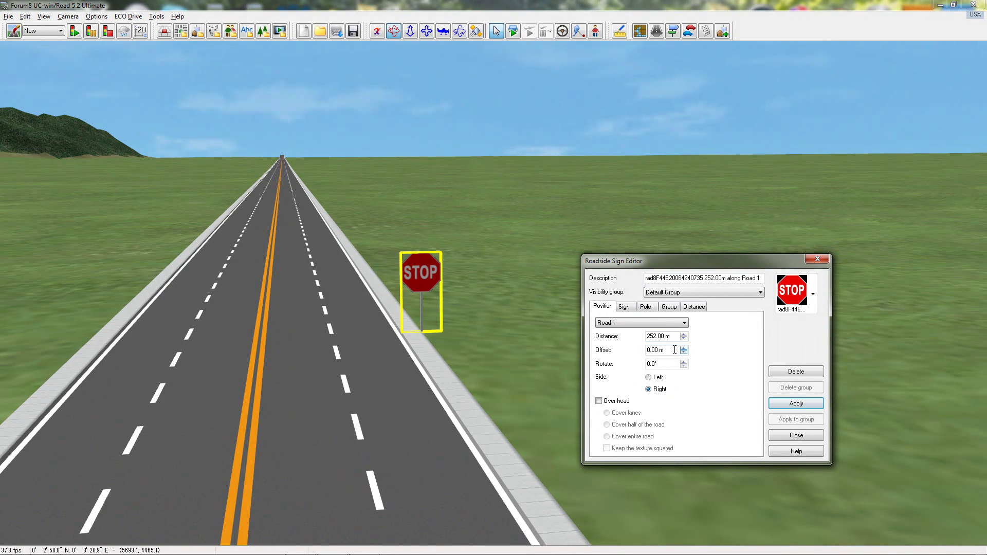
Try a 2 m offset on the STOP sign and change it to an offset of -2 m
drag(668, 350, 607, 350)
text(2)
click(786, 403)
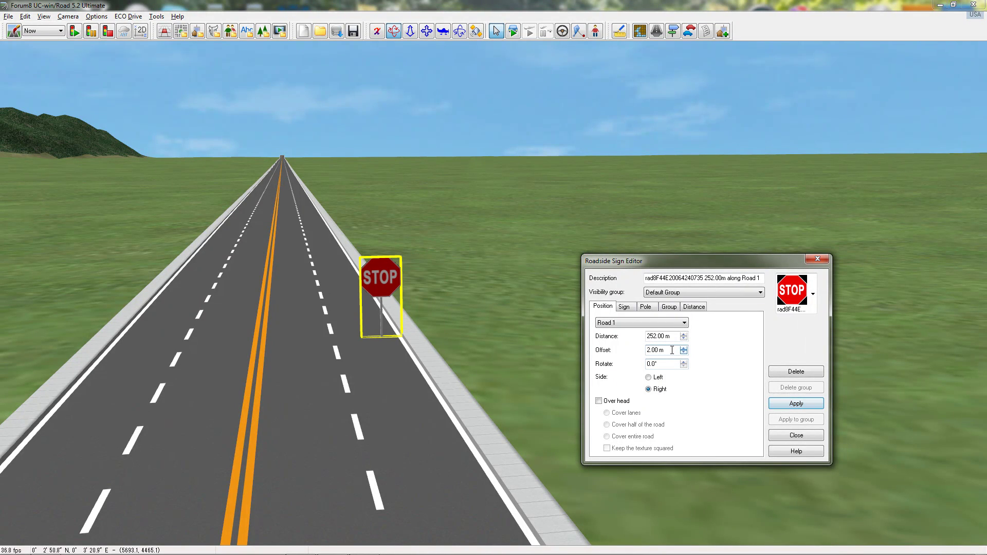
double_click(672, 350)
click(650, 350)
text(-)
click(798, 403)
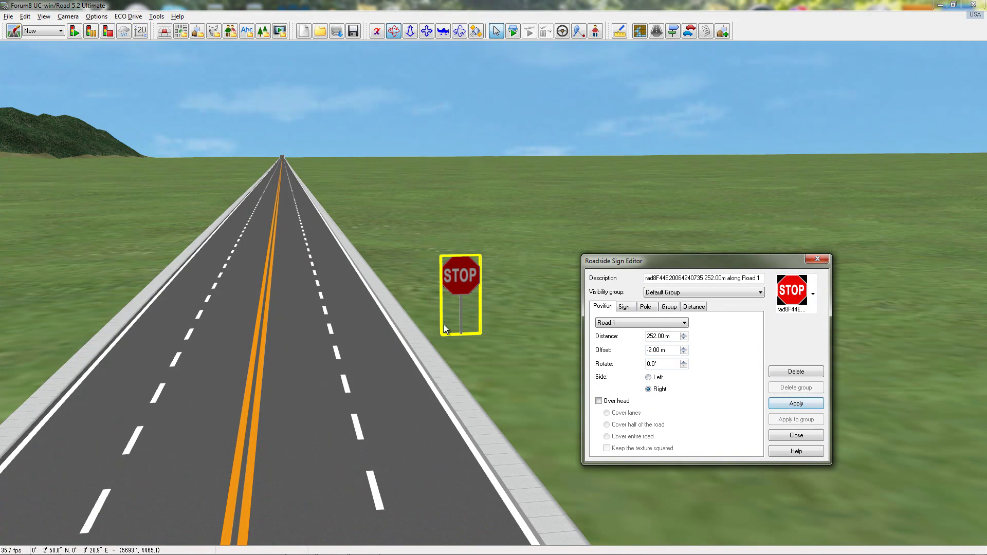
Repeat the STOP sign along Road 1 as a group of 20 signs with 50 m spacing
click(626, 308)
click(644, 307)
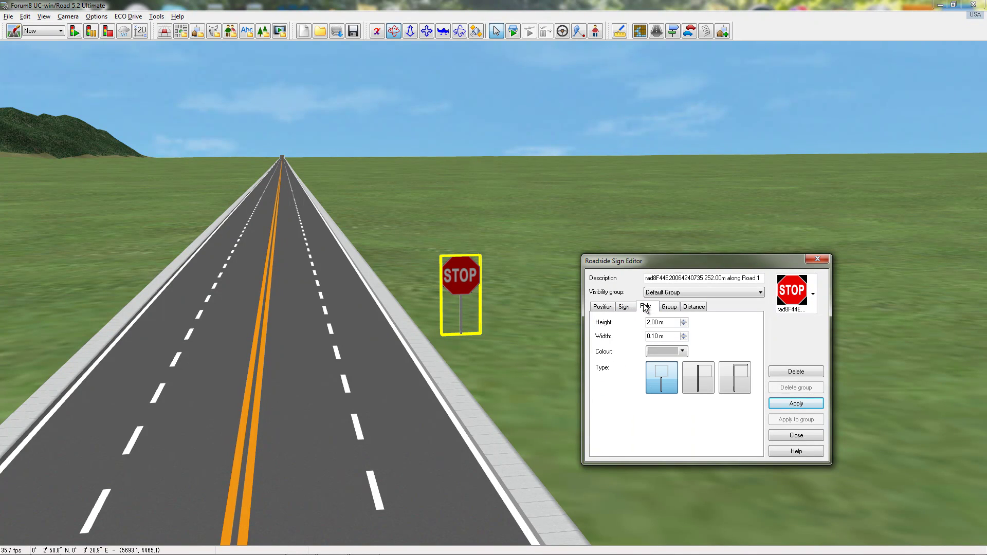
click(667, 307)
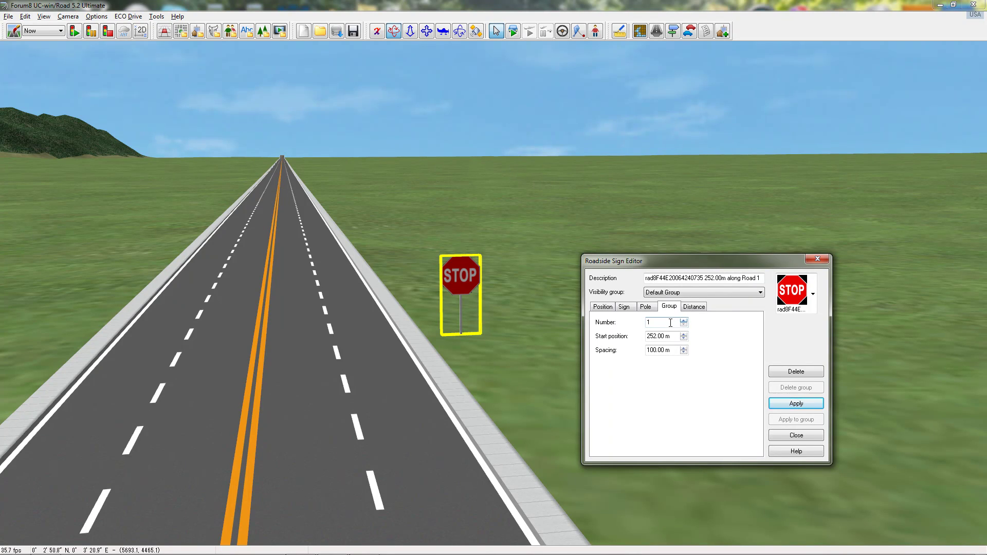
click(655, 323)
click(677, 351)
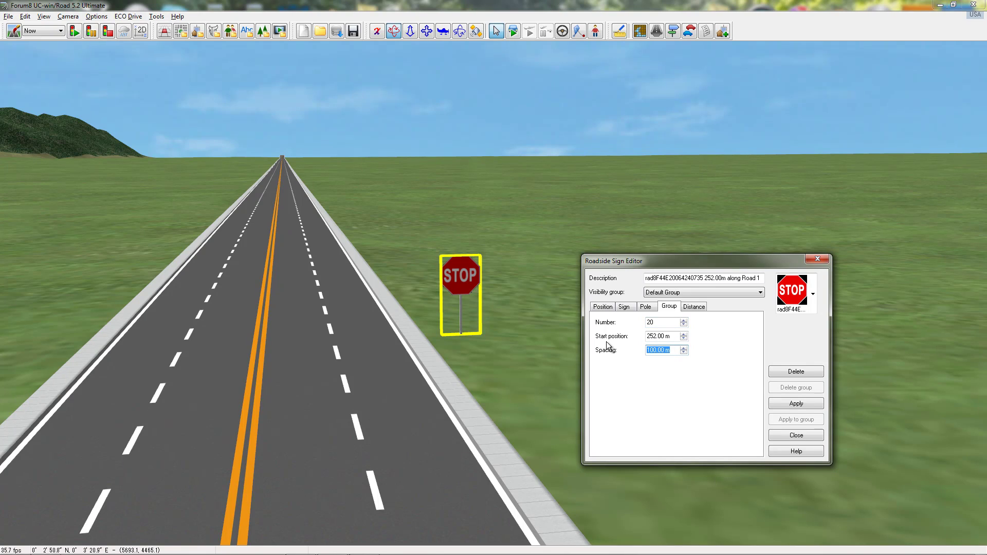
text(50)
click(785, 404)
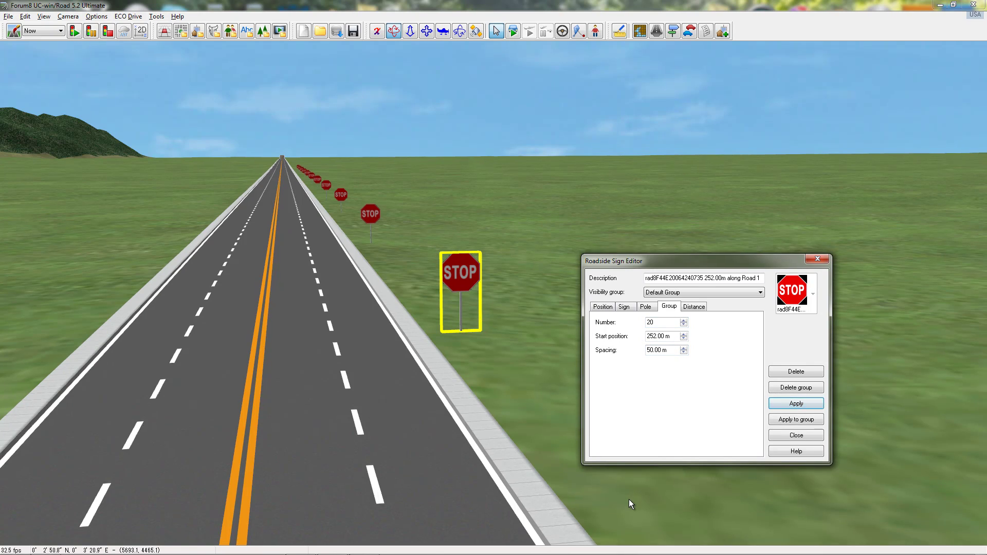
Inspect the row of signs along the road and reduce the STOP sign group to 1 sign
key(Up)
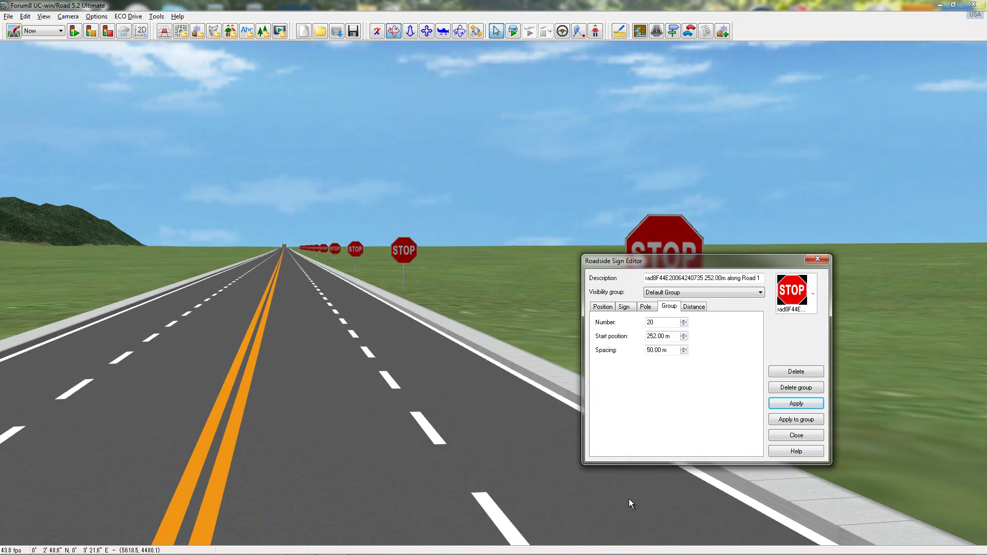
key(Up)
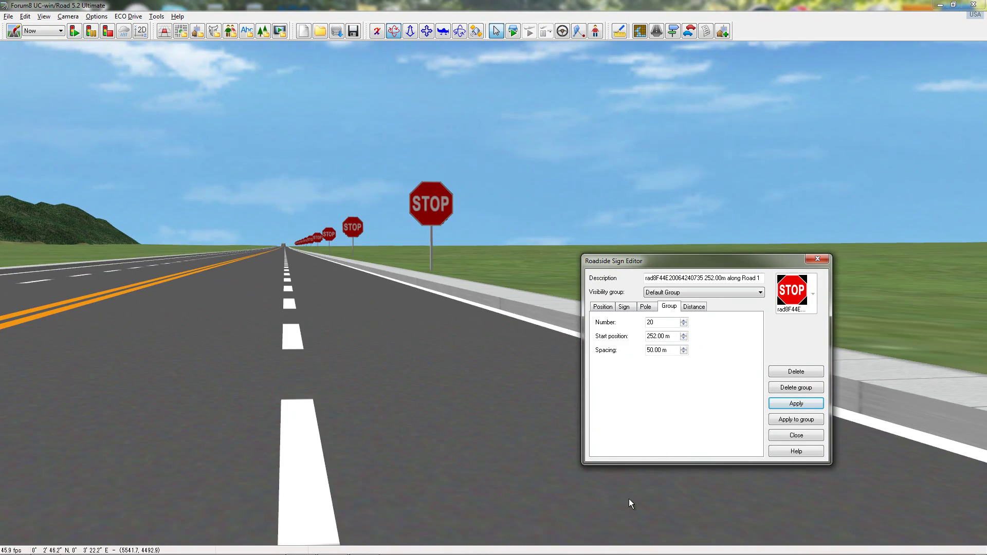
key(Up)
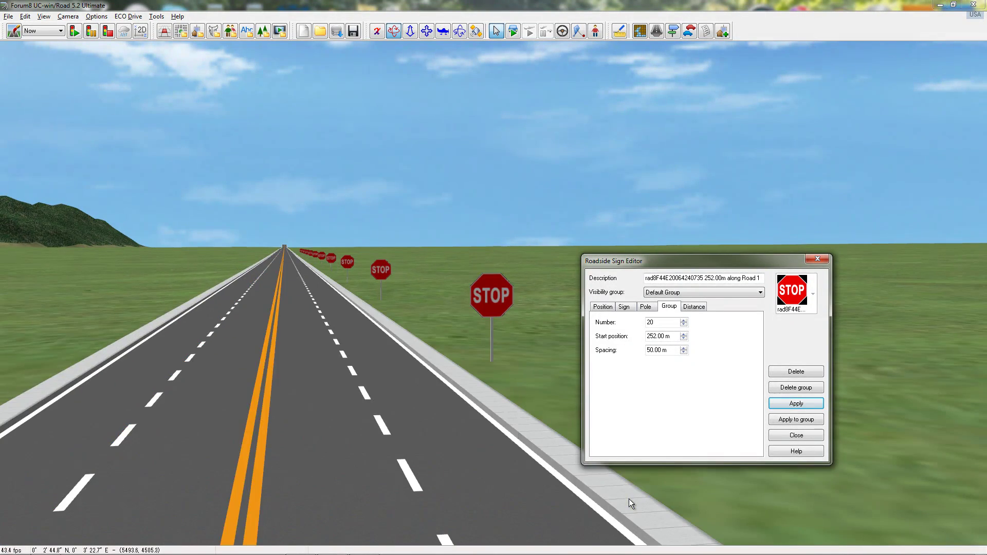
key(Up)
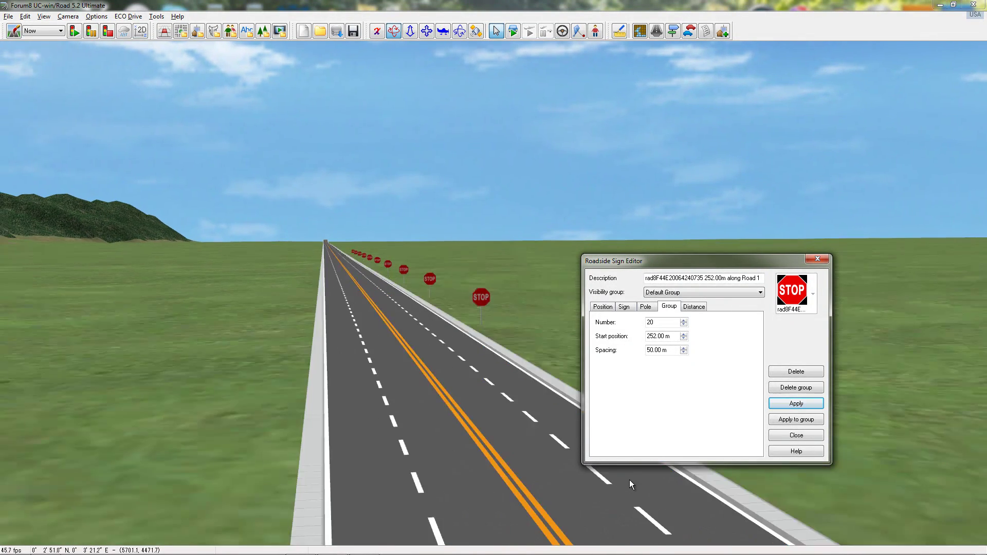
drag(660, 323, 633, 322)
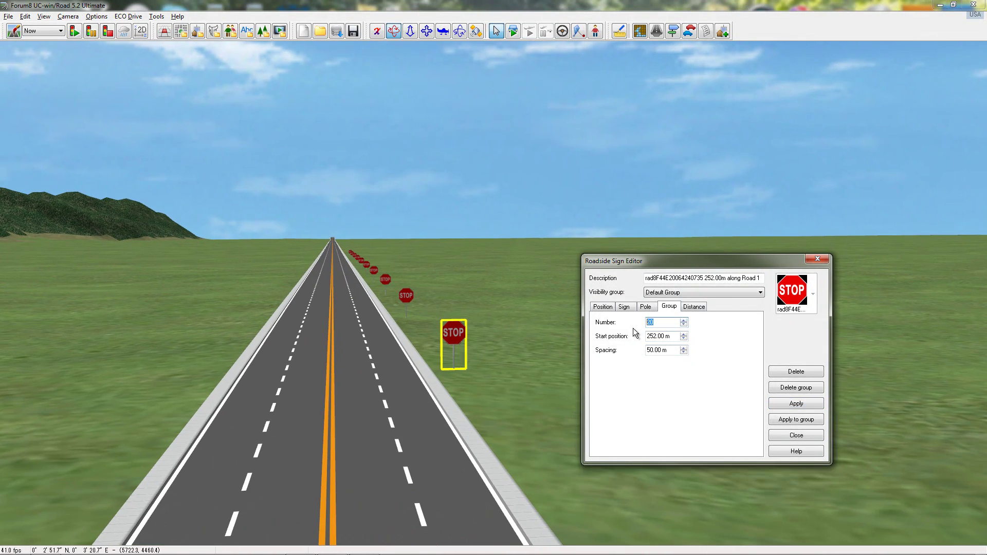
text(1)
click(795, 421)
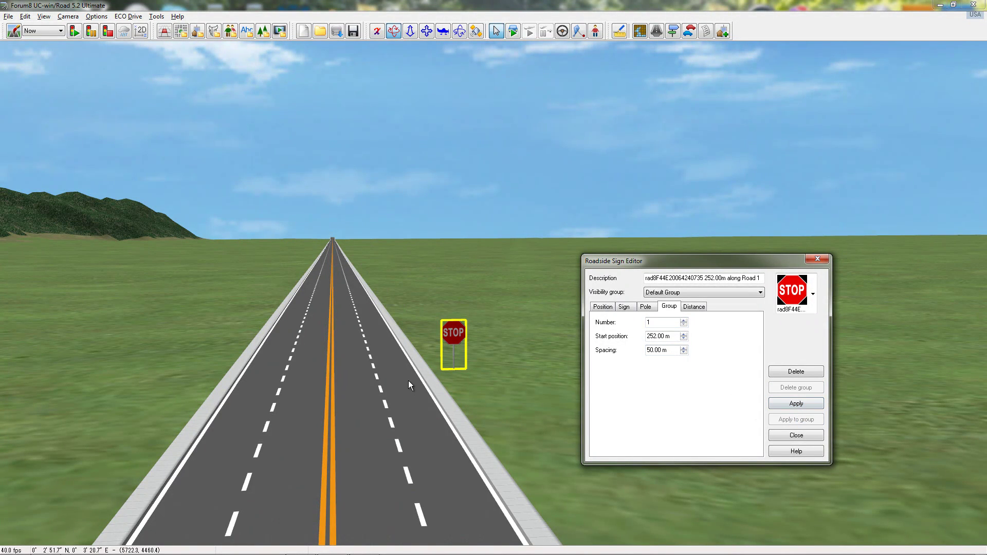
Close the sign editor and list the placements of the STOP sign texture in the roadside objects
click(792, 435)
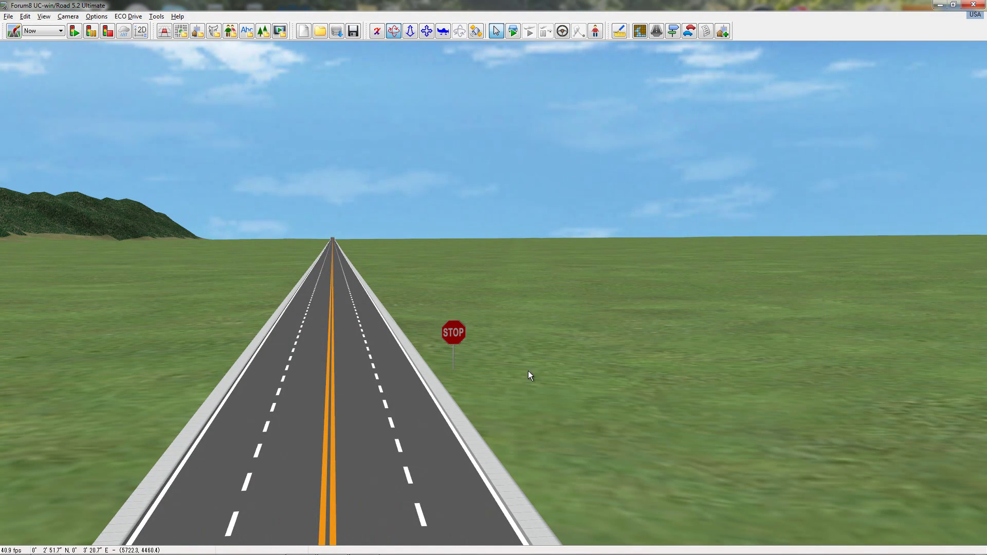
drag(532, 366, 541, 302)
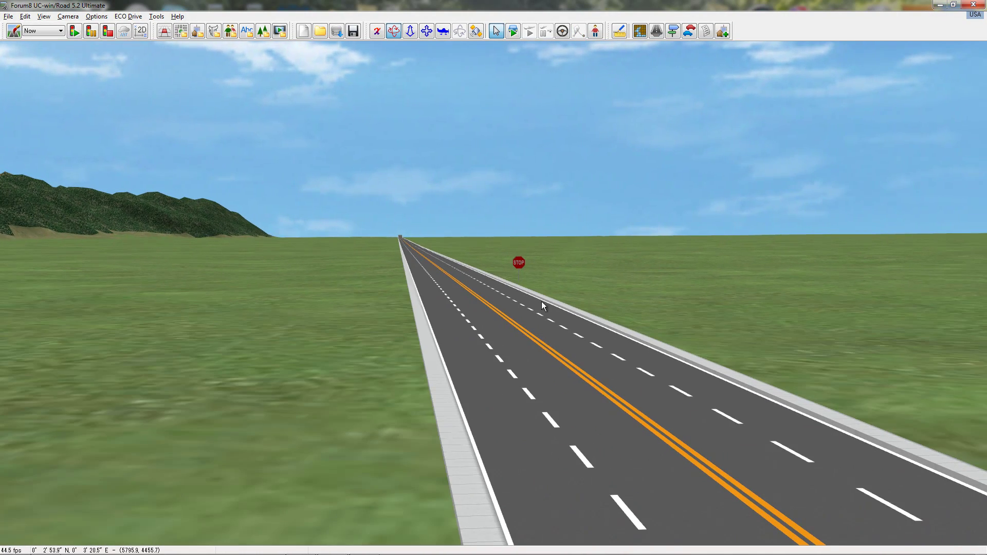
click(672, 31)
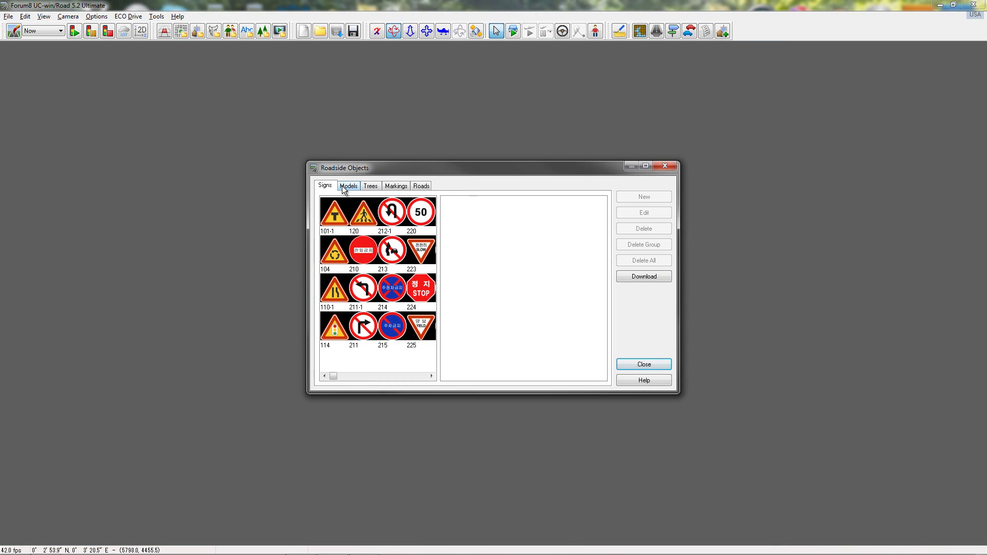
drag(332, 376, 440, 377)
click(421, 332)
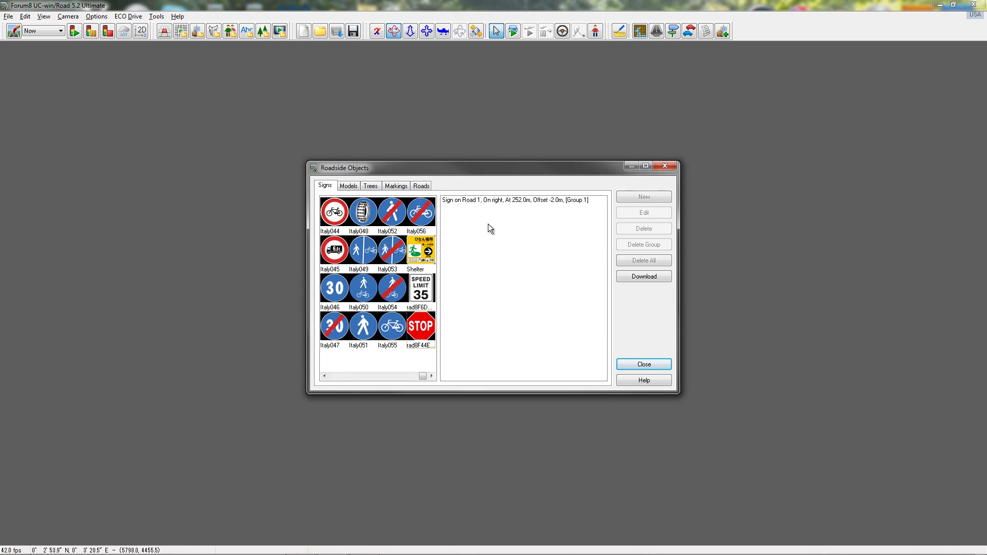
Create a new road marking from the diamond texture and place its editor clear of the roadside objects
click(353, 189)
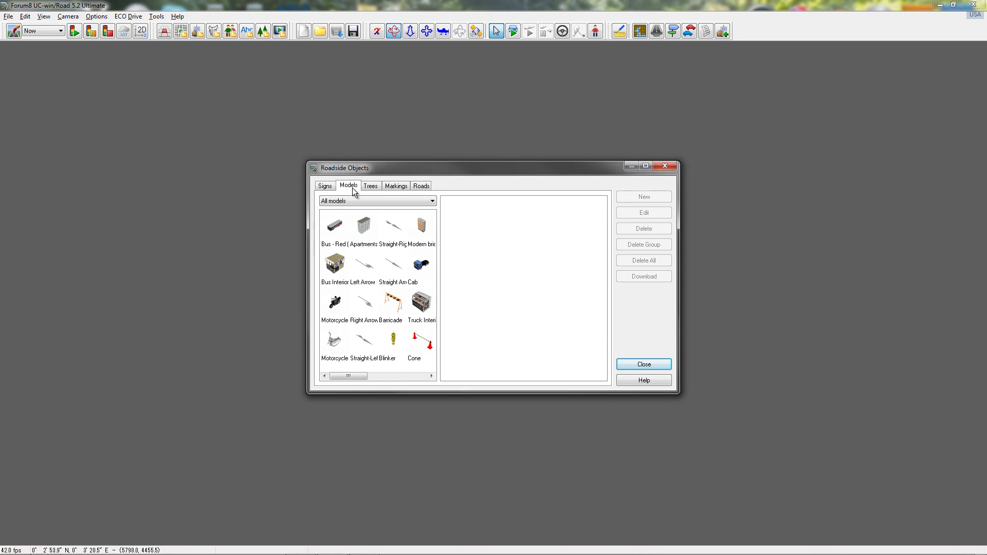
click(402, 188)
drag(370, 373, 411, 375)
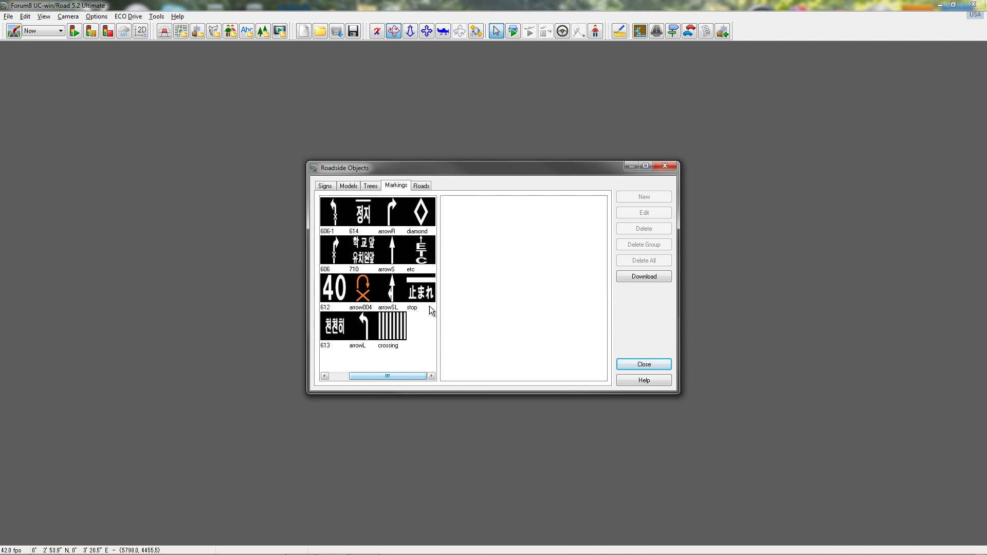
click(423, 216)
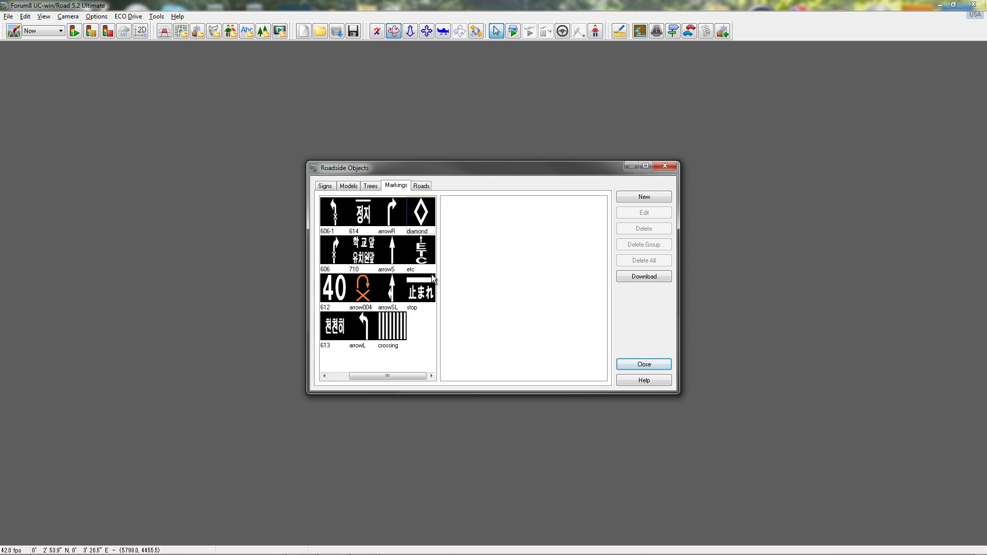
click(646, 197)
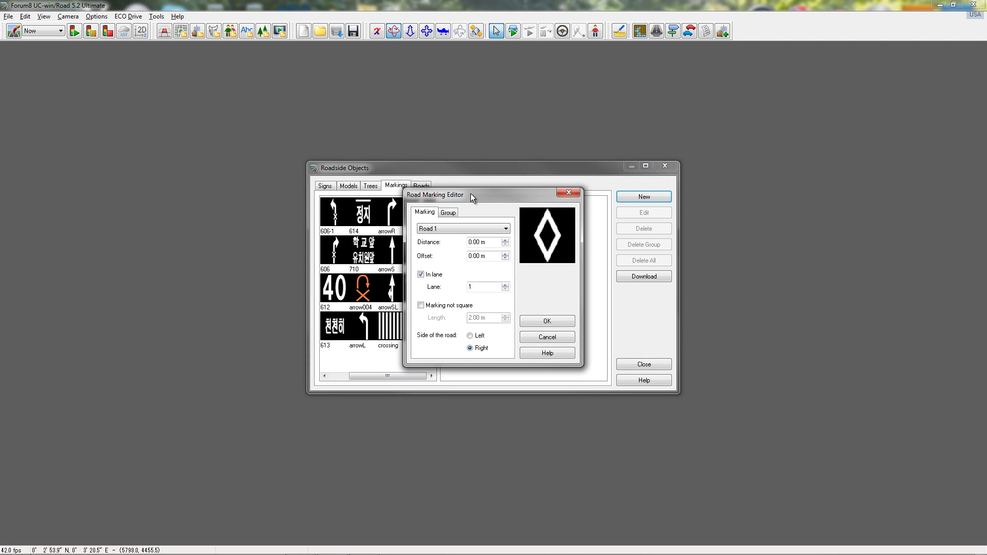
drag(467, 199, 729, 264)
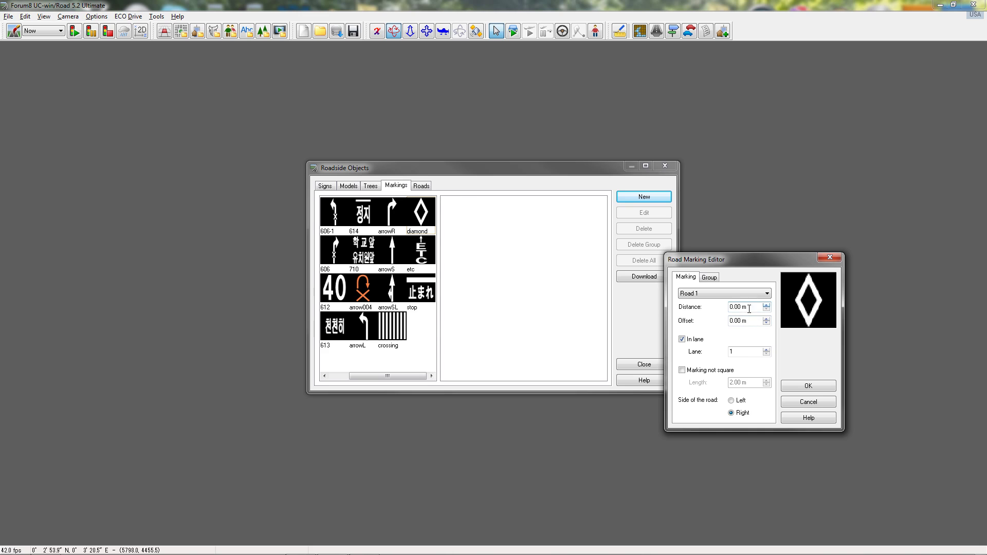
Put the diamond marking in lane 2 of Road 1 as a group of 100 with 30 m spacing and confirm it
click(734, 354)
drag(736, 352, 713, 354)
text(2)
click(709, 278)
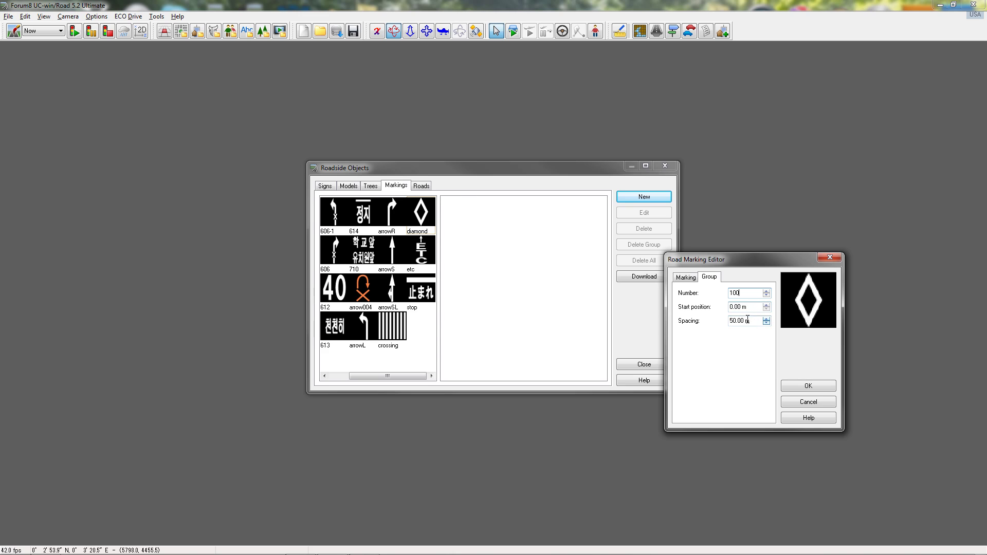
drag(750, 320, 723, 326)
click(815, 387)
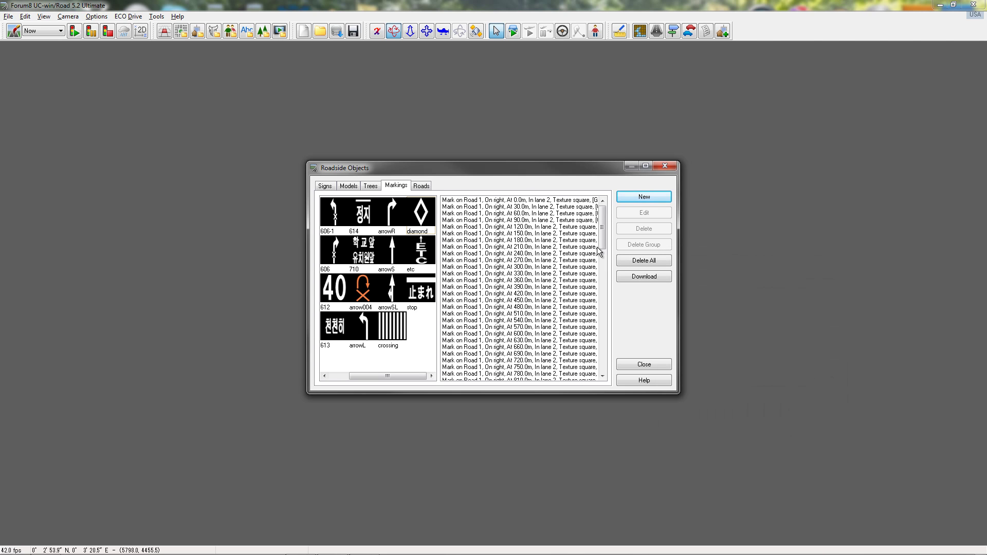
Review the diamond marking placements on Road 1 and the group settings of the one at 0 m
mouse_move(599, 249)
mouse_down()
mouse_move(601, 339)
mouse_move(597, 232)
mouse_up()
click(534, 201)
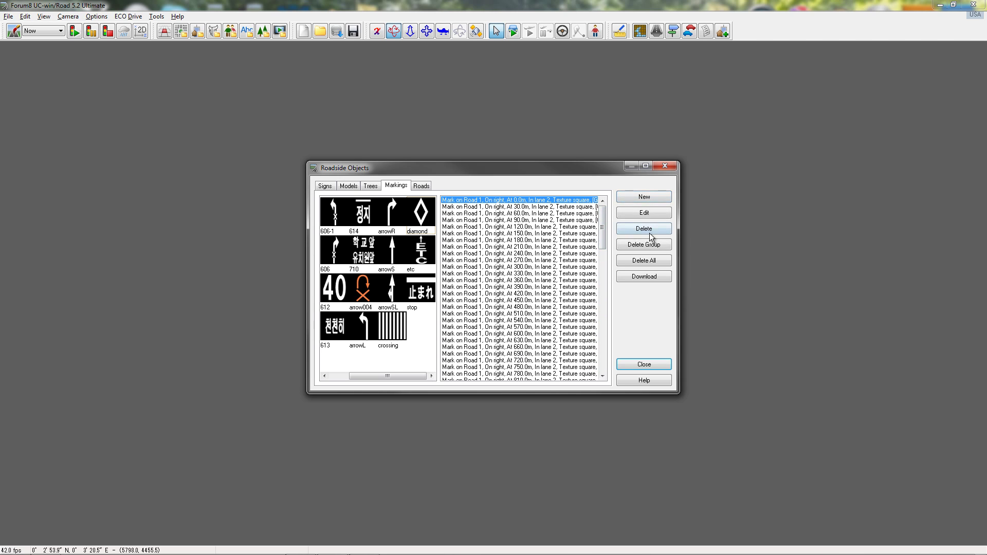
click(644, 213)
click(452, 213)
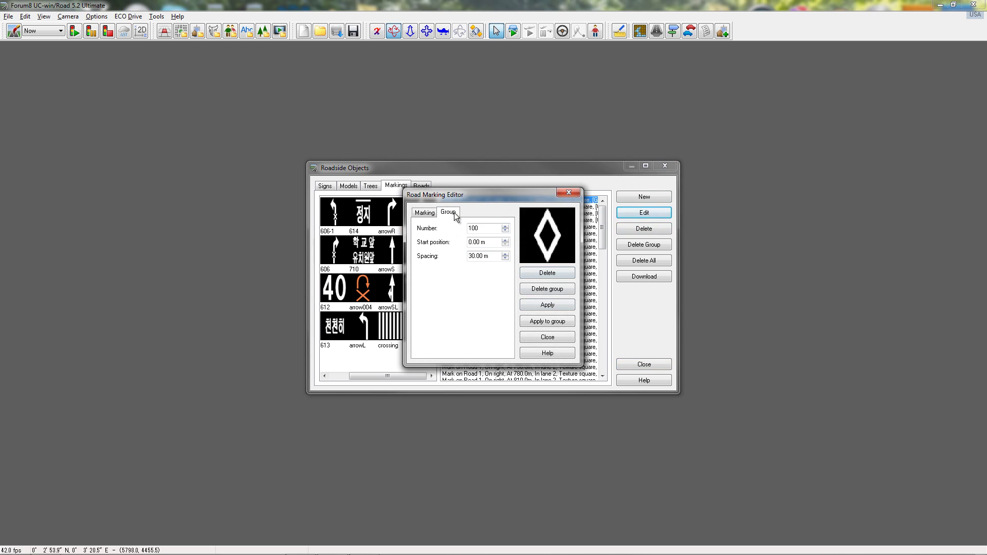
click(565, 341)
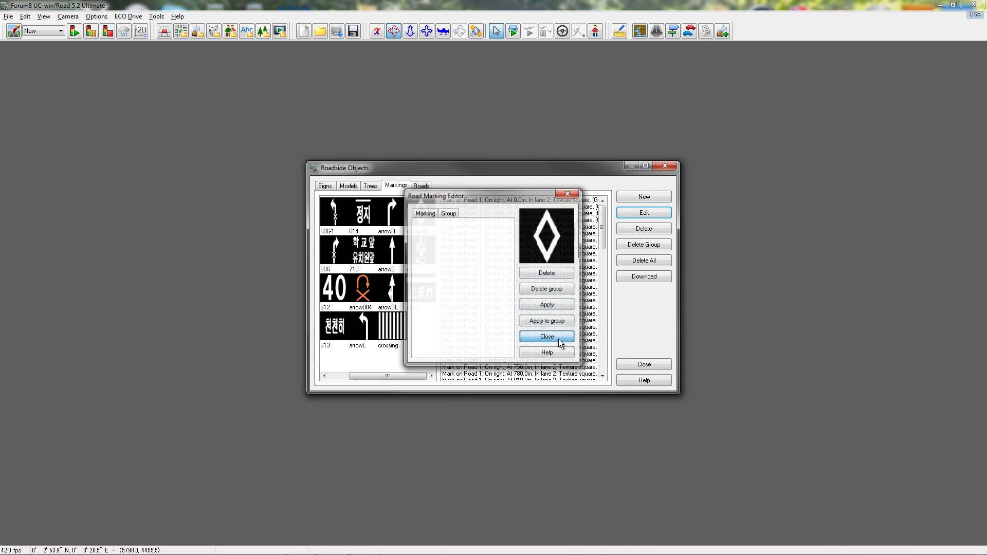
Close the roadside objects and inspect the diamond markings along the road
click(643, 364)
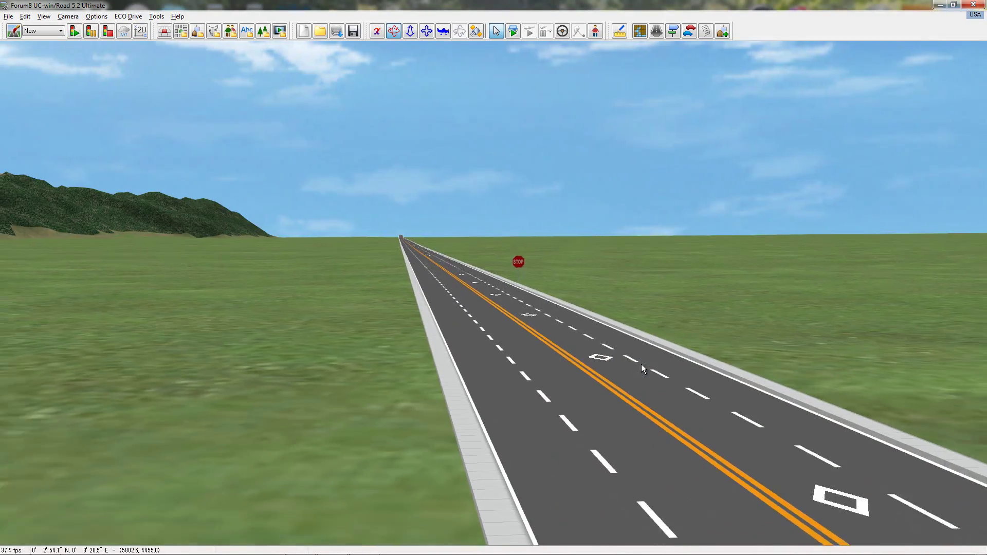
key(Up)
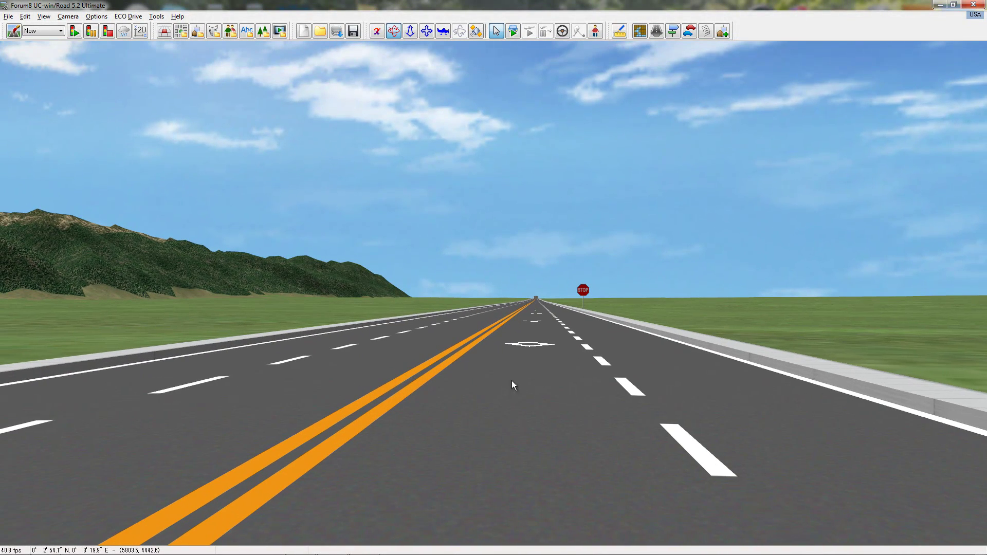
drag(528, 345, 538, 363)
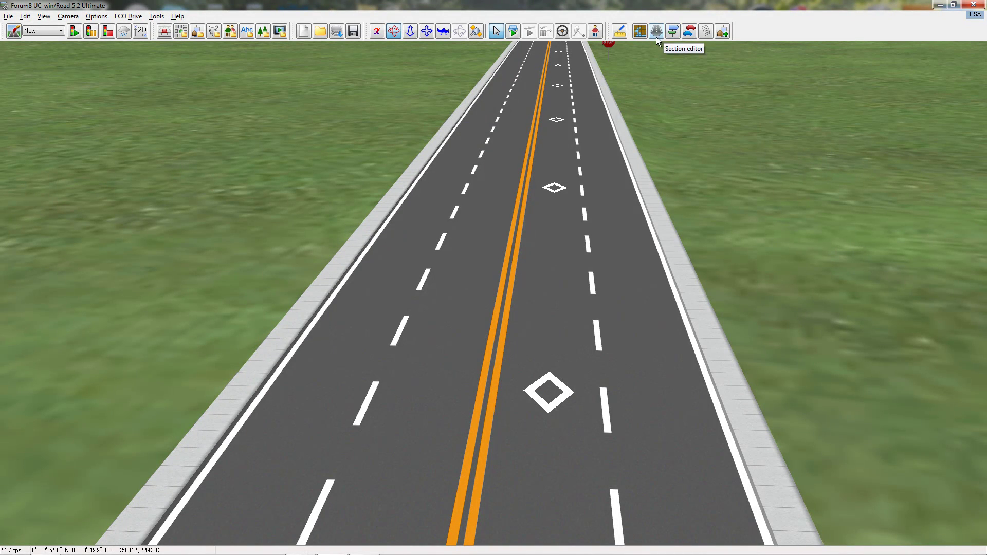
Open the diamond marking at 600 m on Road 1 for editing and make it non-square with a length of 4 m
click(674, 32)
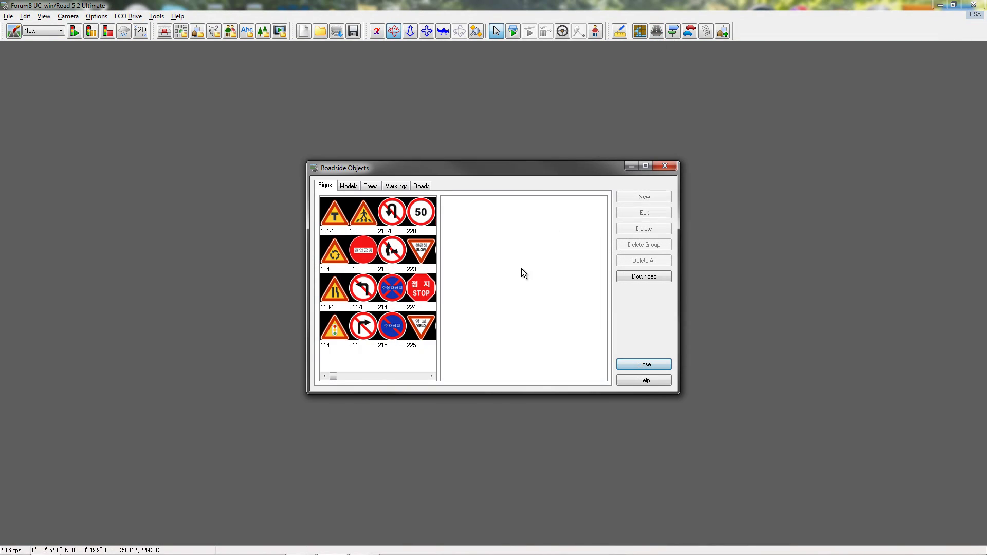
click(396, 186)
drag(367, 376, 387, 377)
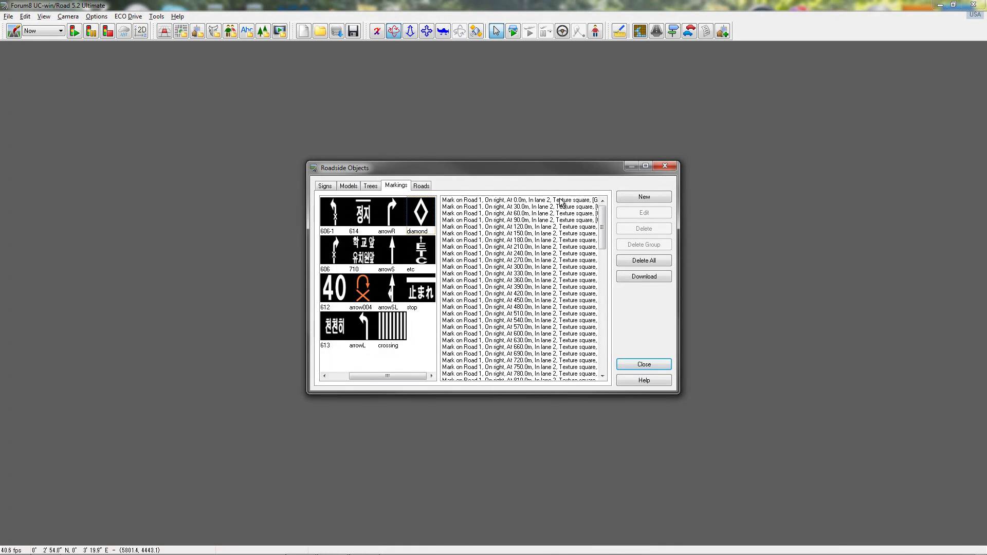
click(561, 201)
click(521, 333)
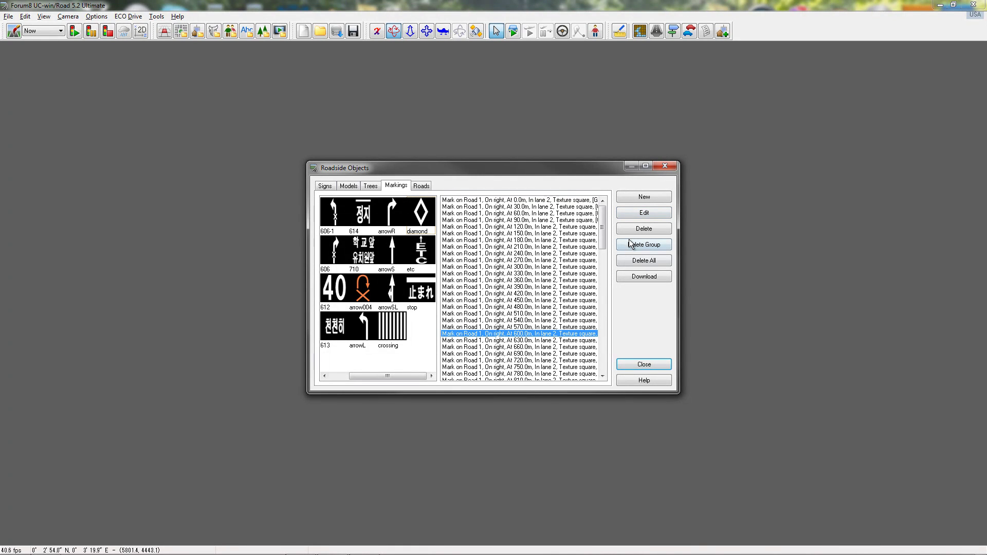
click(638, 215)
drag(671, 391, 742, 264)
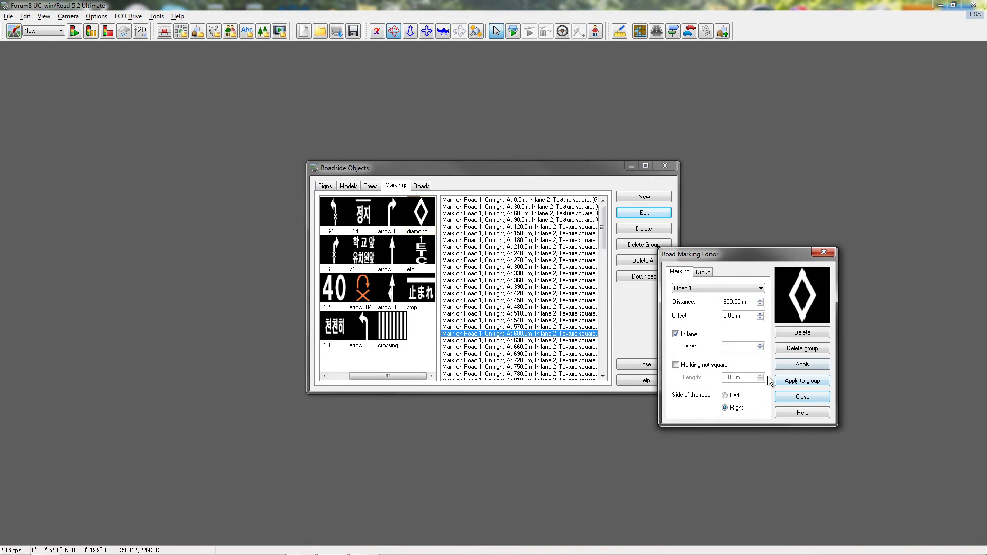
click(676, 365)
text(4)
Set the diamond group's spacing to 60 m, apply the changes to the whole group and close the marking editor
click(703, 272)
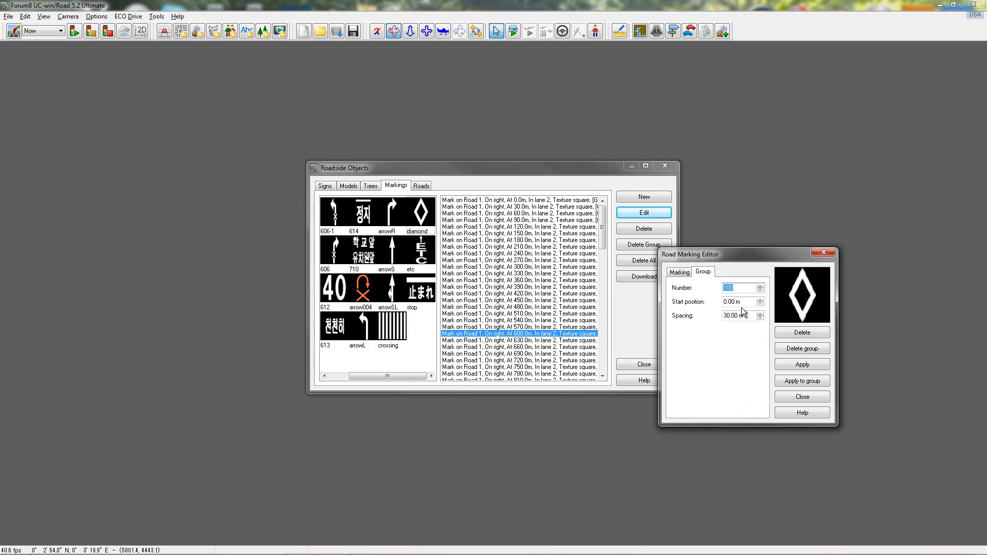
drag(747, 316, 694, 314)
text(60)
click(801, 383)
click(802, 396)
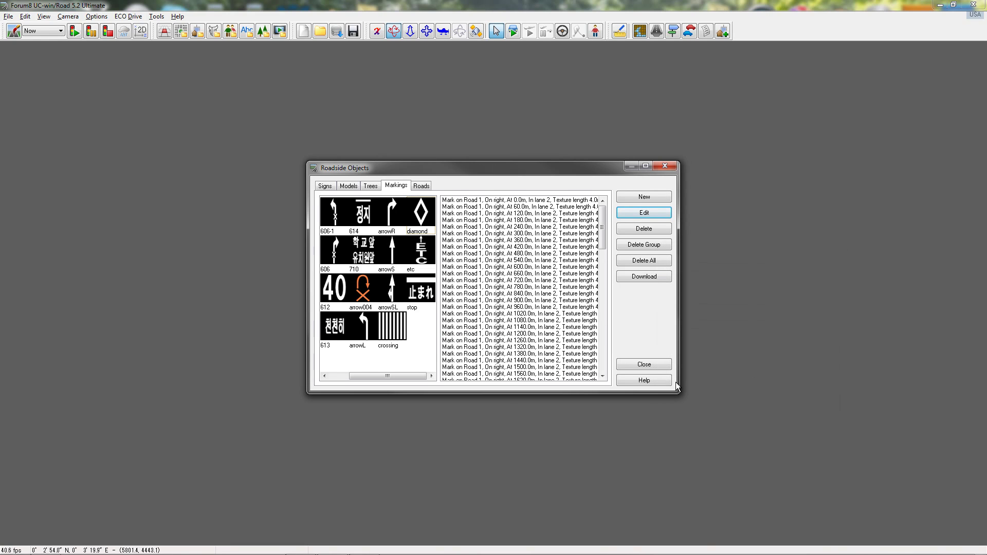
Close the roadside objects and examine the shape and spacing of the diamond markings from several viewpoints along the road
click(644, 364)
key(Down)
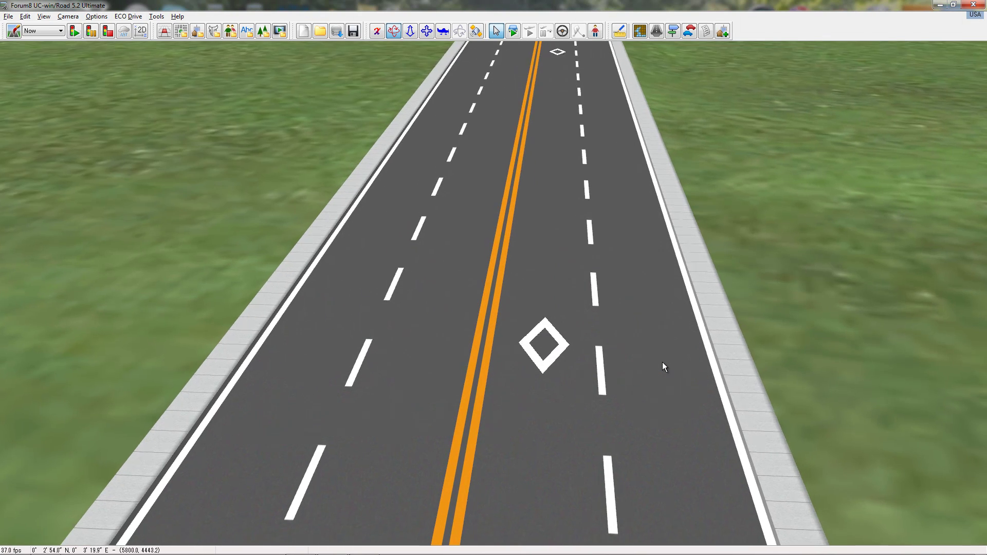
key(Down)
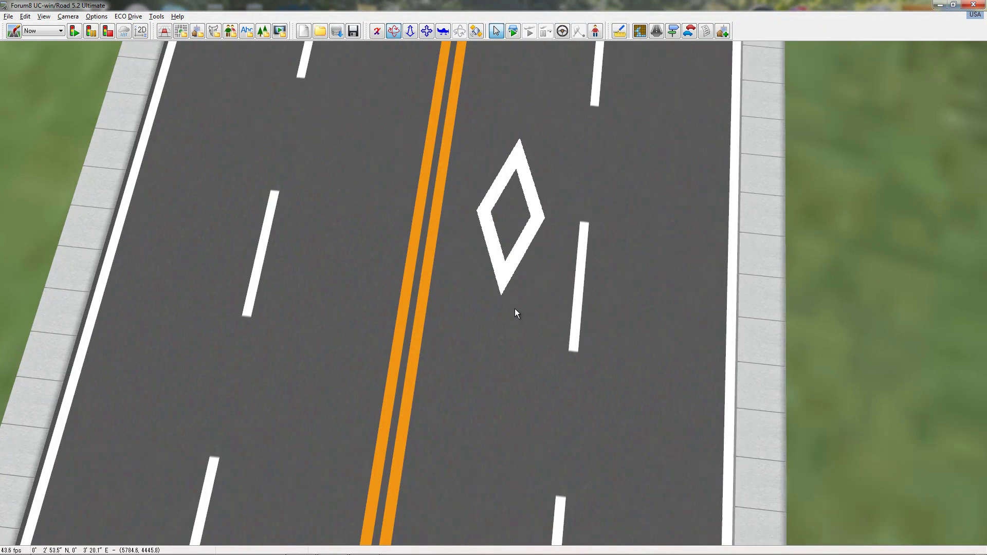
key(Up)
key(Up)
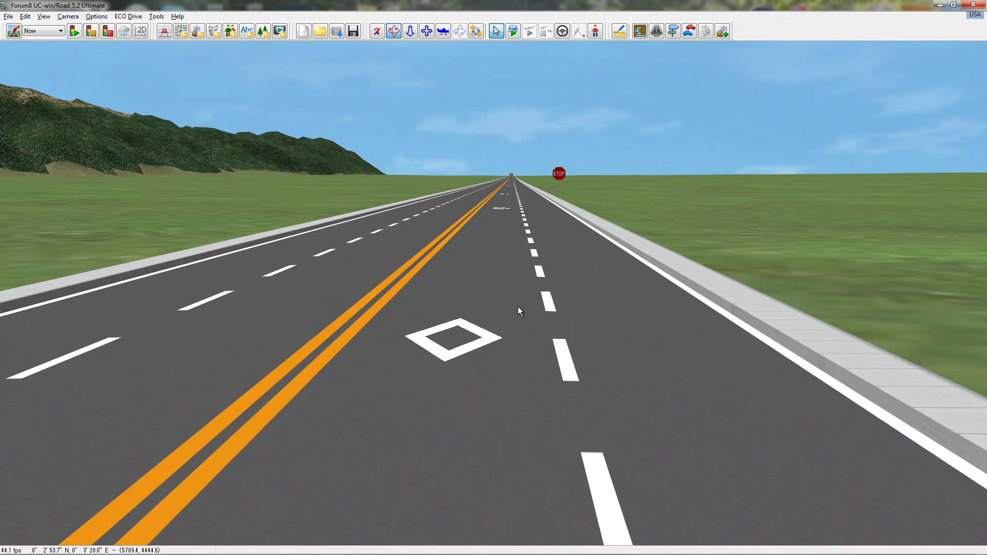
key(Left)
key(Left)
key(Left)
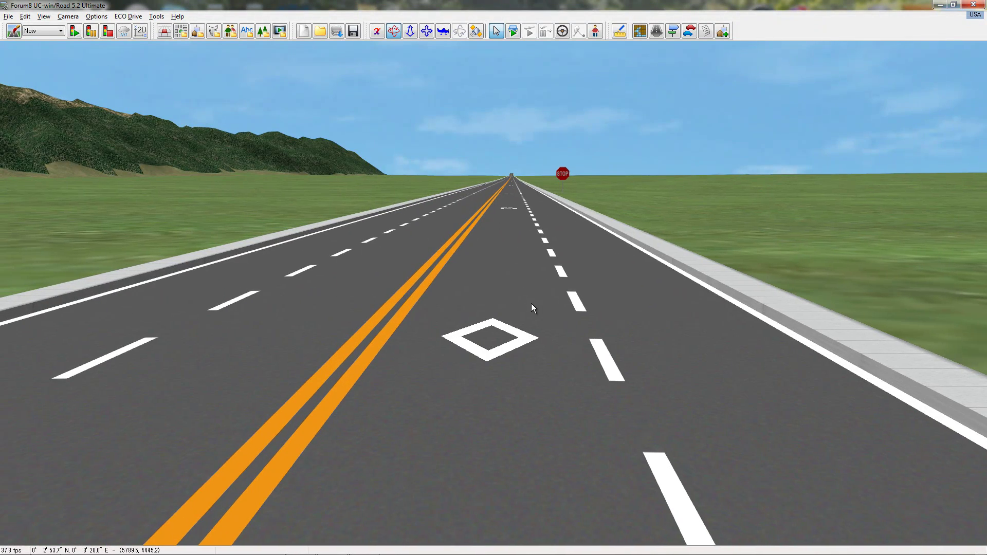
key(Down)
key(Down)
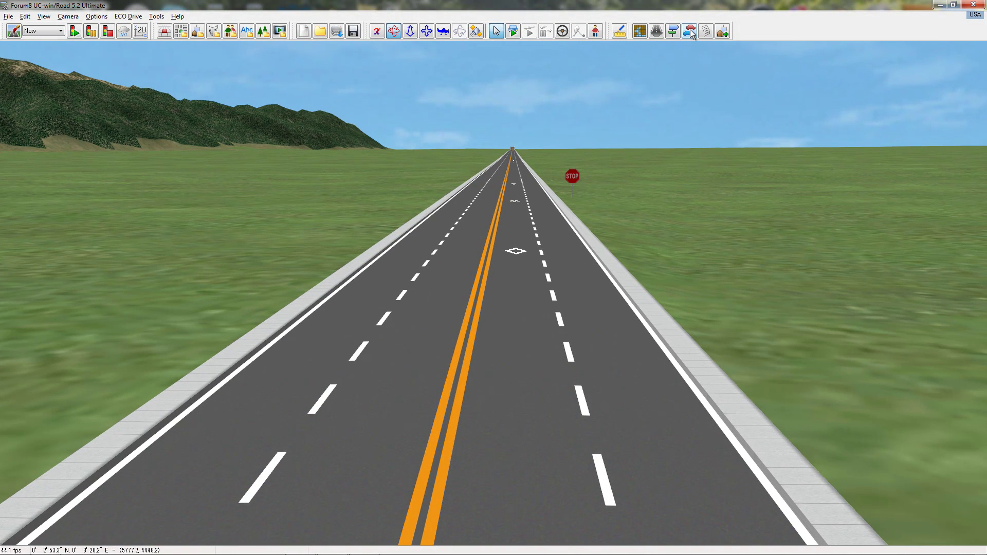
Create a new roadside tree from the h-katsura texture for Road 1
click(672, 31)
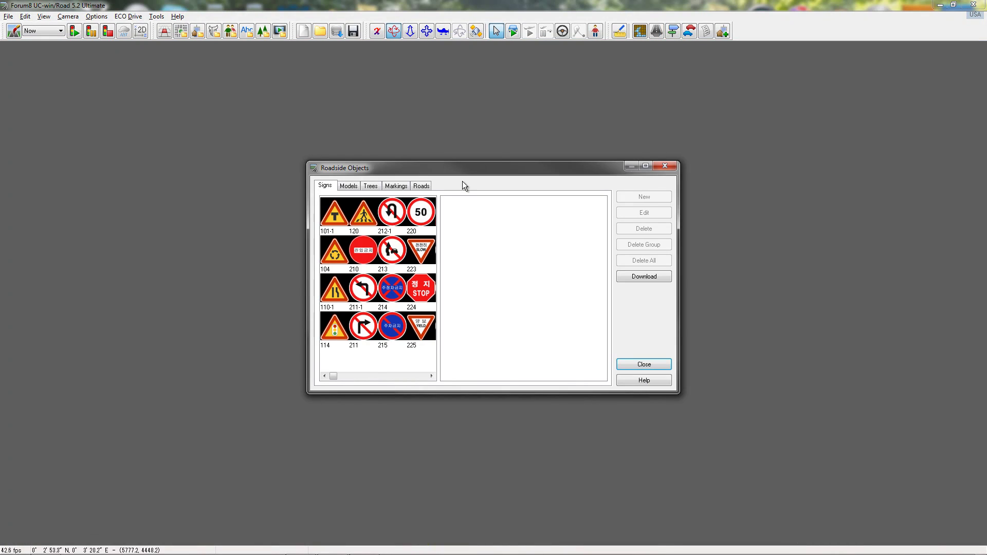
click(367, 189)
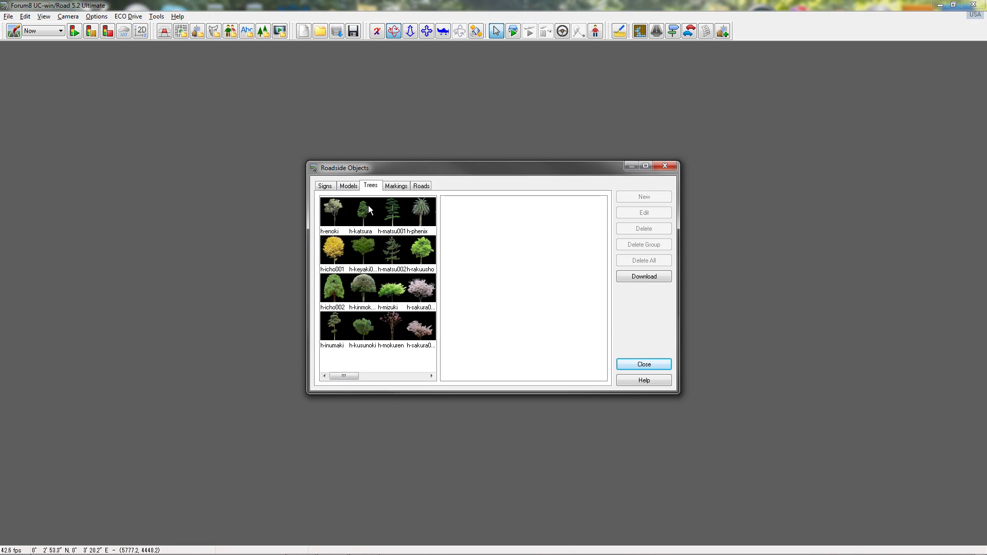
click(366, 212)
click(657, 197)
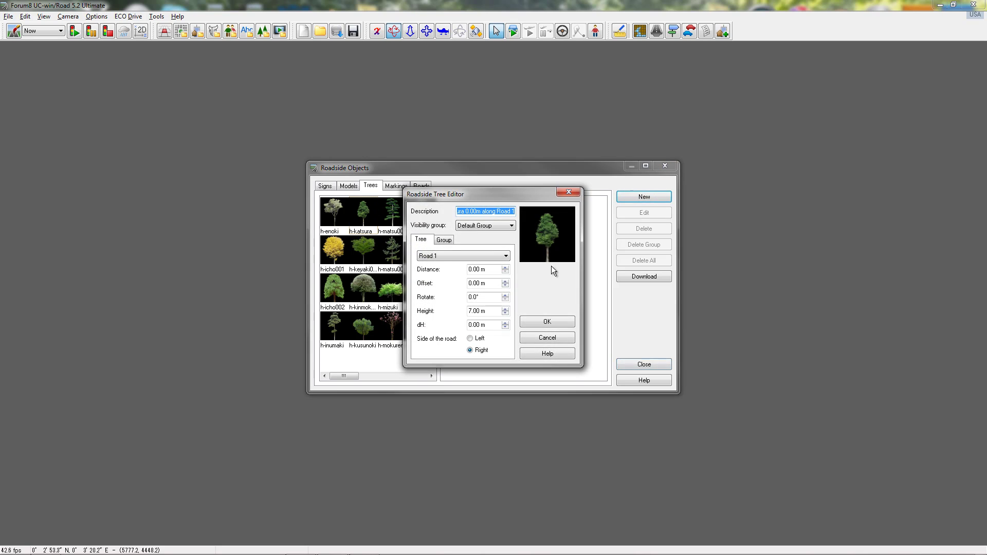
Define the h-katsura trees as a group of 50 with 30 m spacing and confirm it
click(445, 241)
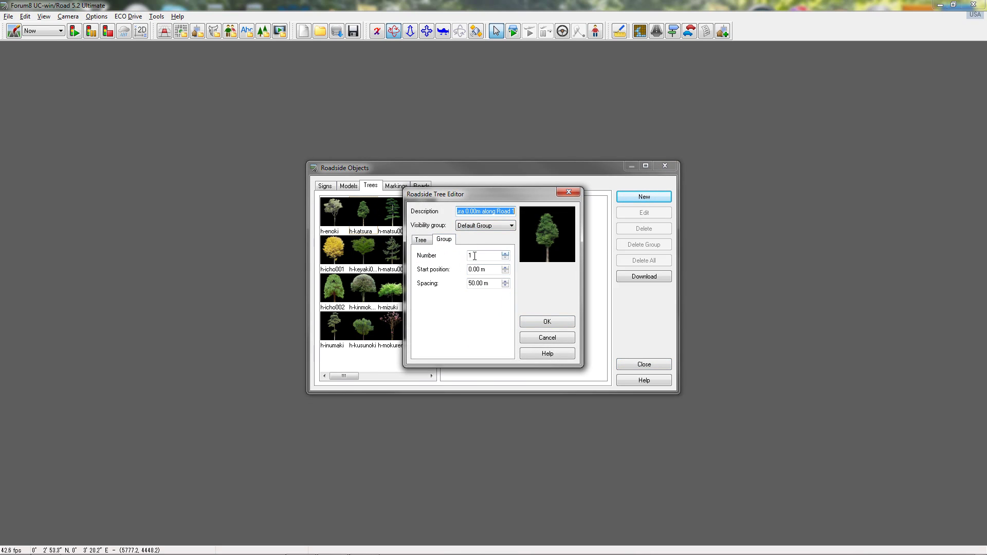
key(Tab)
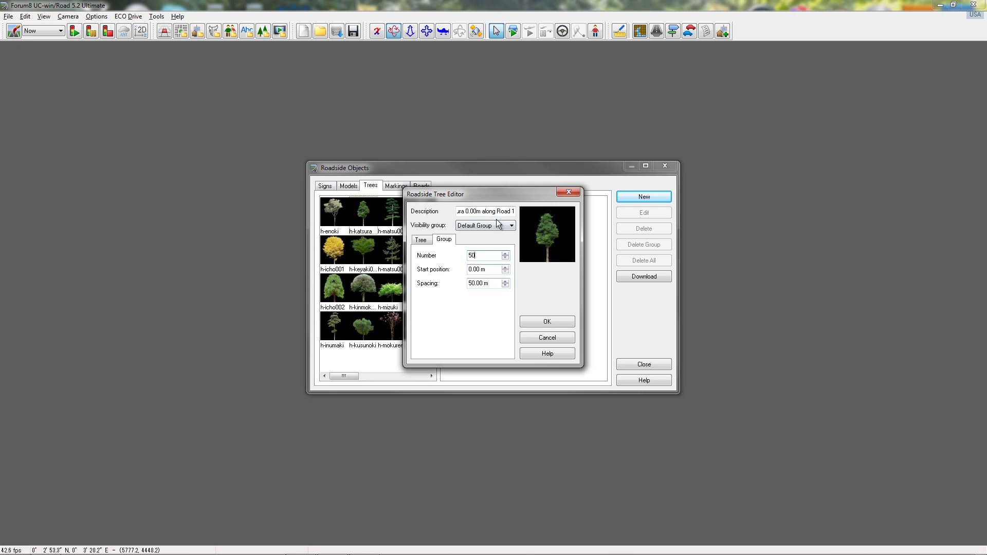
drag(473, 283, 463, 278)
text(3)
click(548, 321)
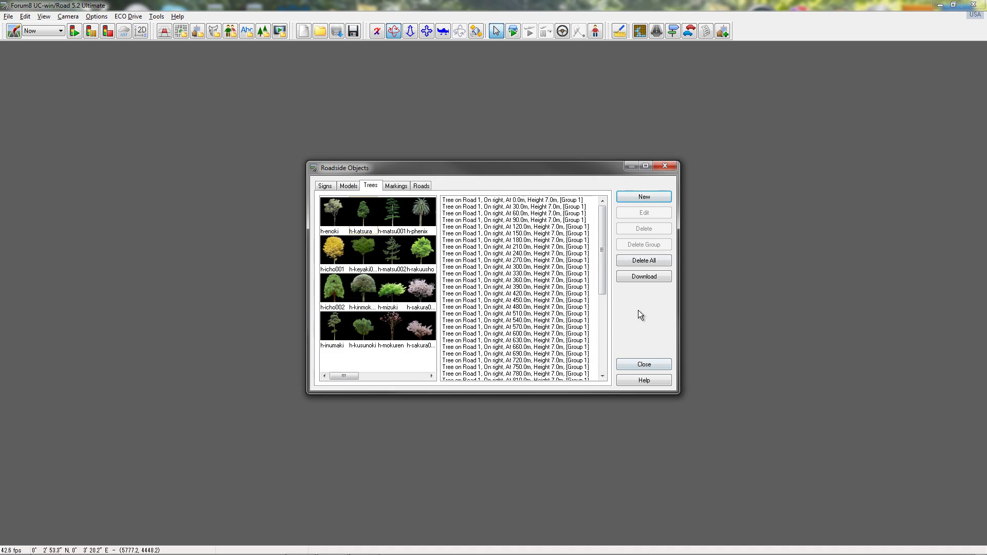
Close the roadside objects and delete the whole tree group through one of its trees beside the road
click(631, 364)
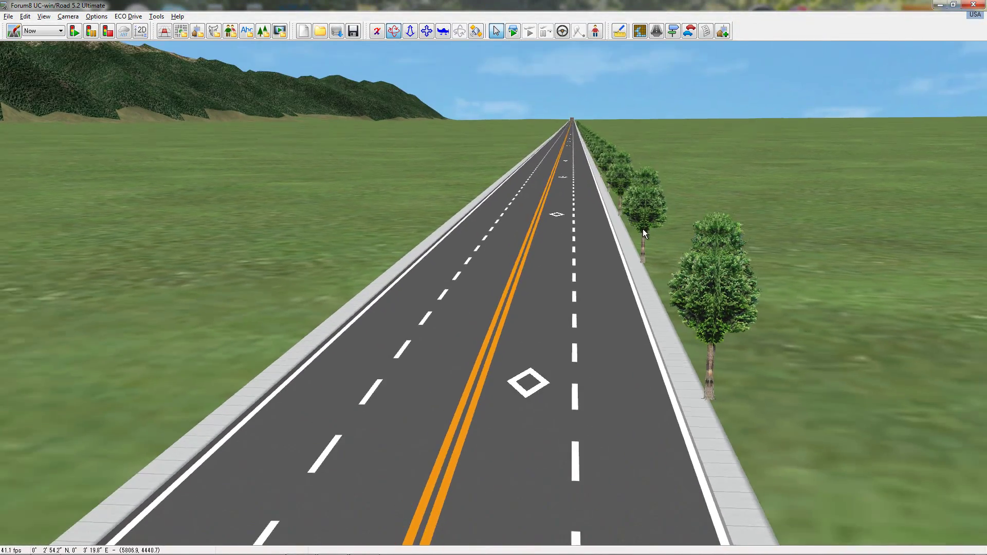
click(740, 311)
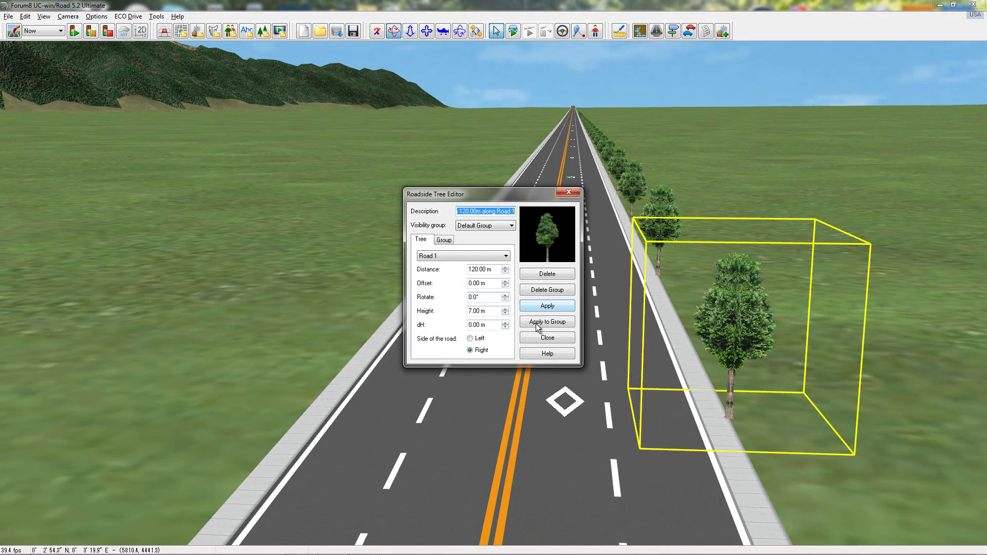
click(535, 288)
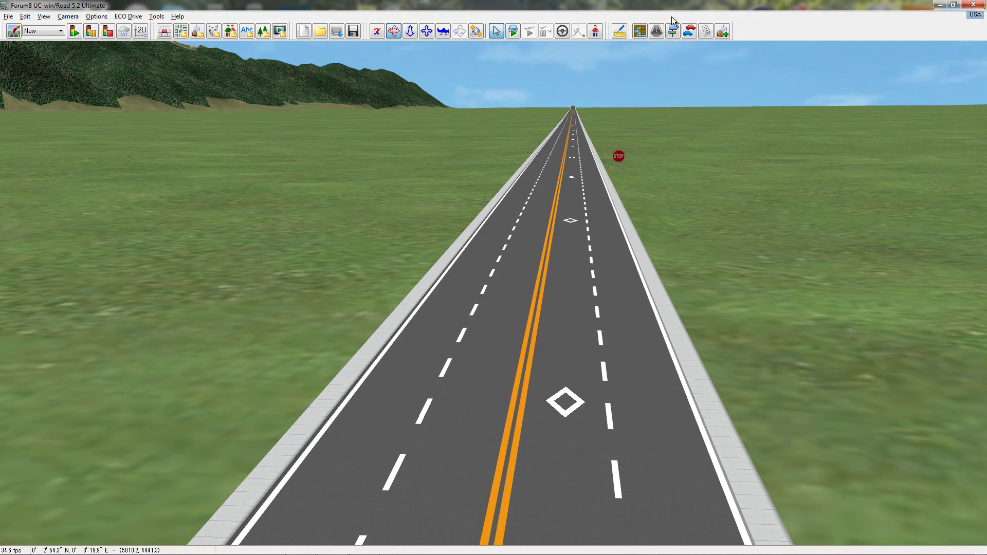
Open the Detail Tool, place it clear of the scene's edge, and choose the h-katsura tree from the Trees category
click(722, 31)
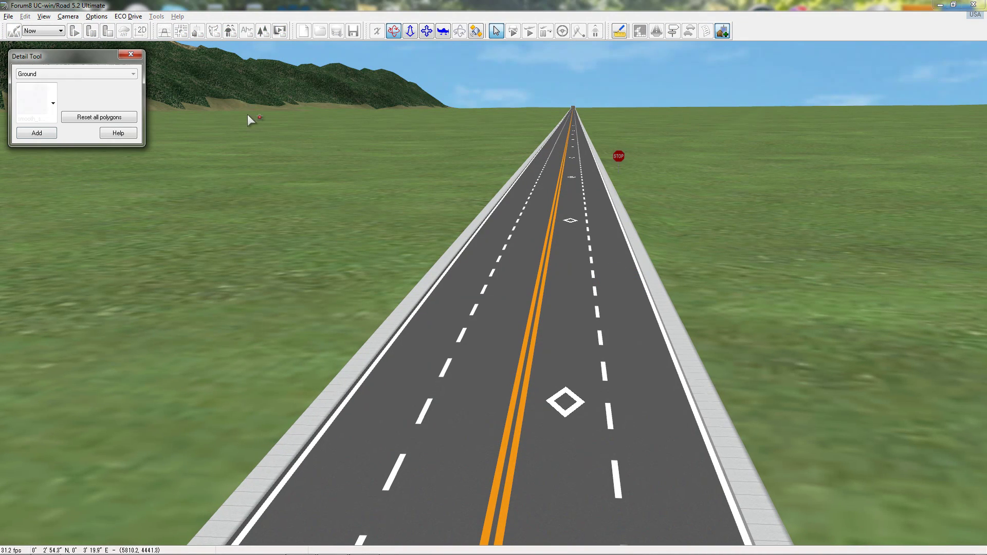
drag(112, 61, 255, 115)
click(232, 130)
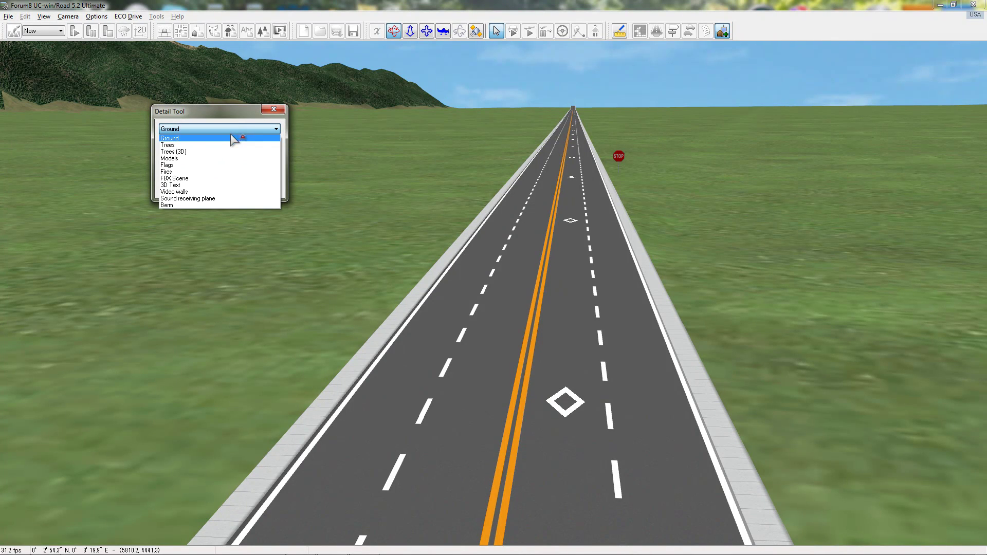
click(206, 145)
click(196, 156)
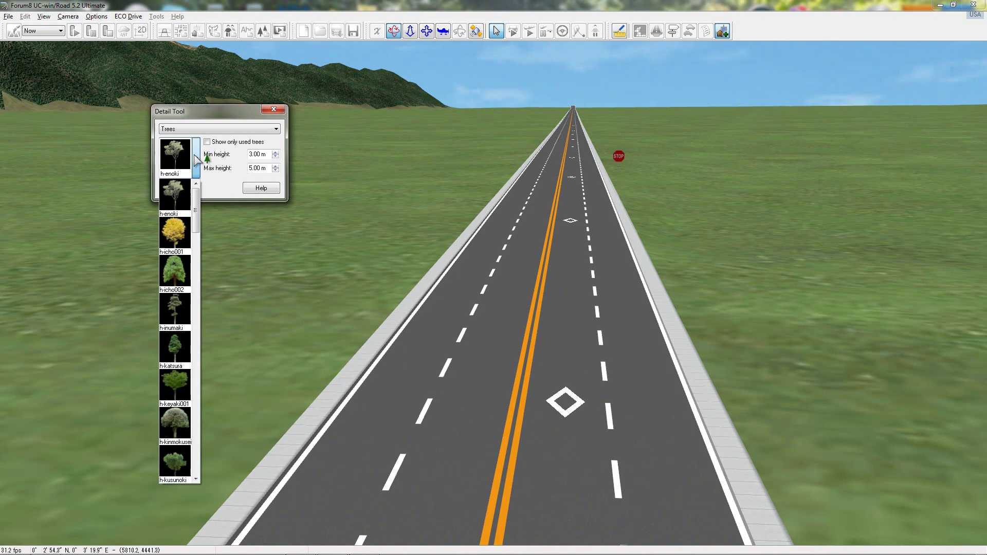
click(174, 349)
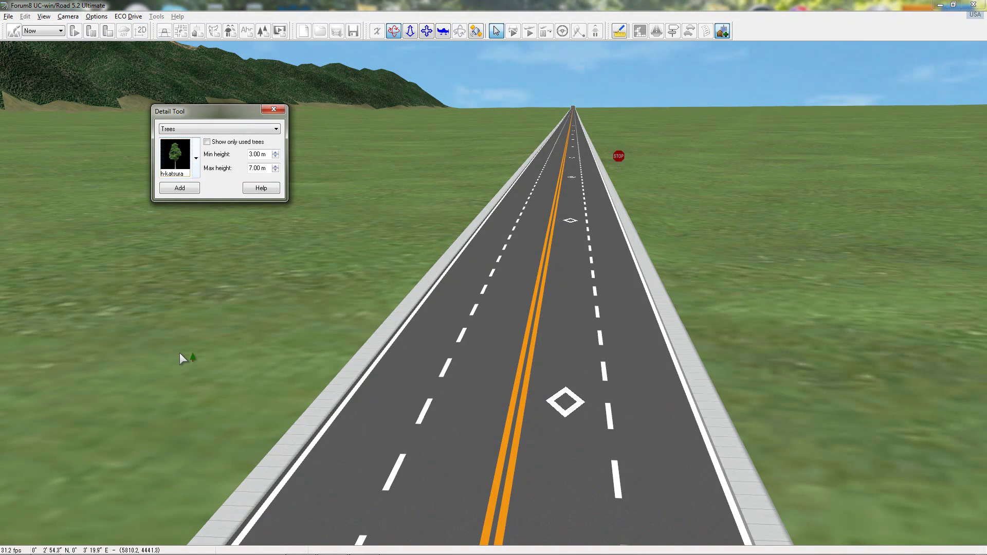
Set the tree height range to a minimum of 5 m and a maximum of 15 m
drag(245, 111, 245, 122)
click(253, 167)
drag(254, 165, 249, 166)
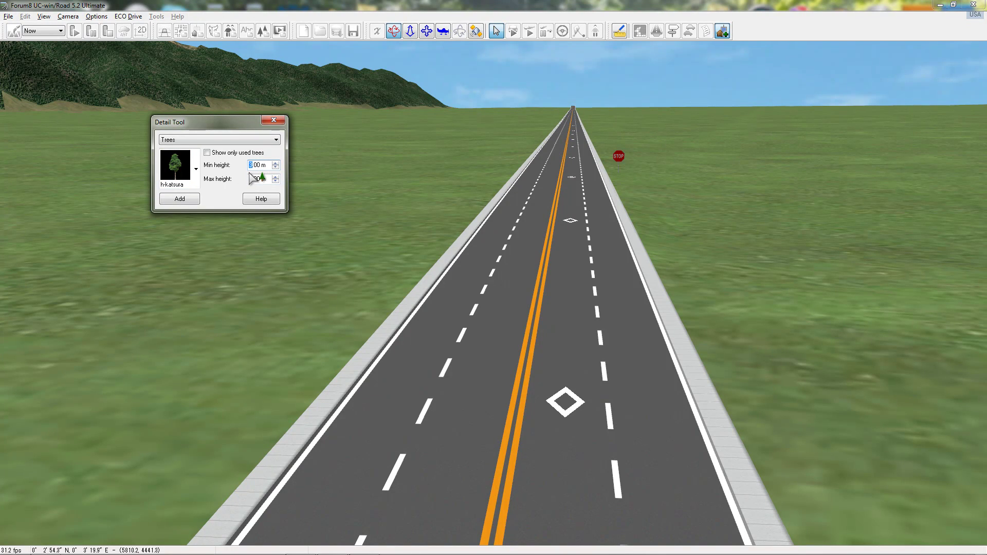
text(5)
drag(257, 180, 246, 181)
text(15)
Plant individual h-katsura trees one after another along the outer edge of the sidewalk on the STOP sign's side of the road
click(712, 370)
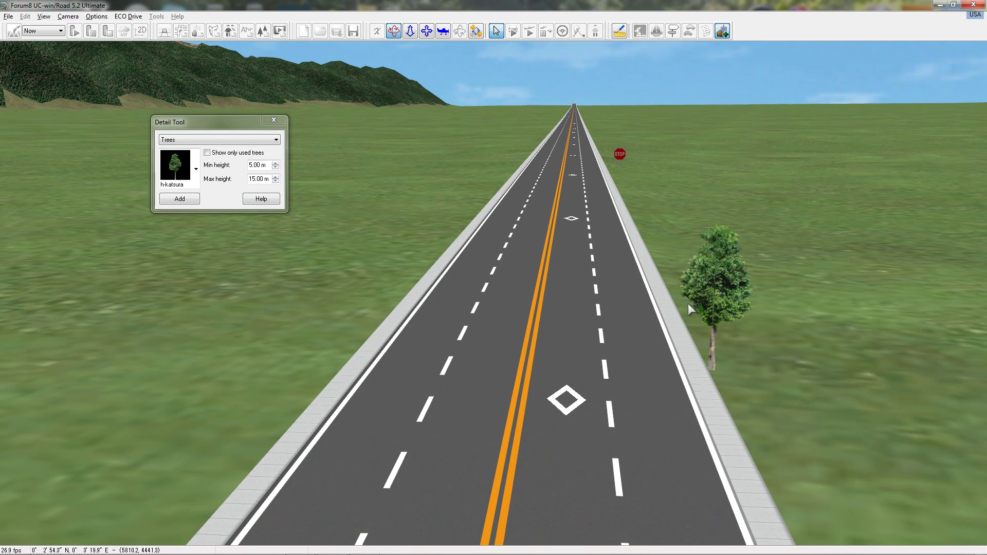
click(664, 264)
click(625, 193)
click(748, 439)
scroll(748, 439, down, 3)
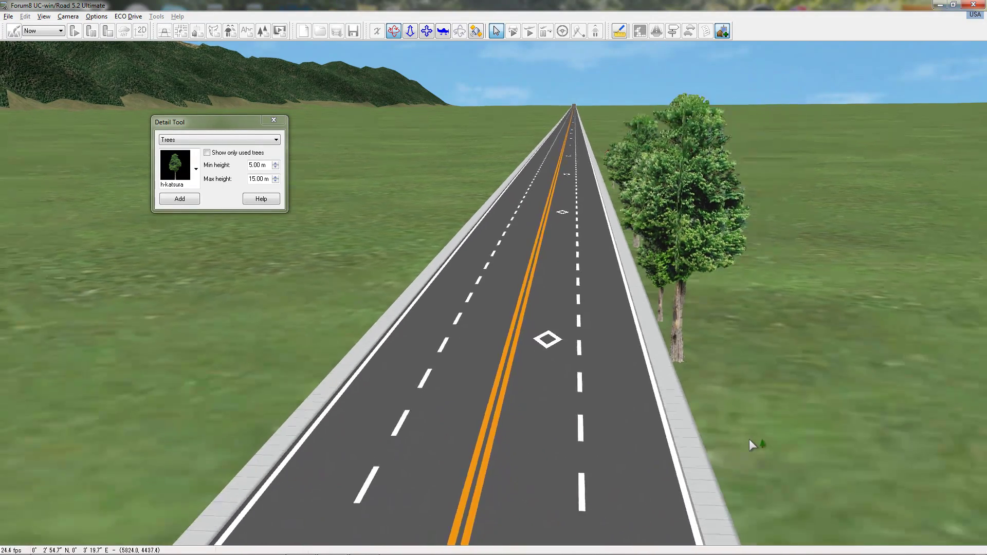
drag(668, 363, 803, 354)
click(824, 373)
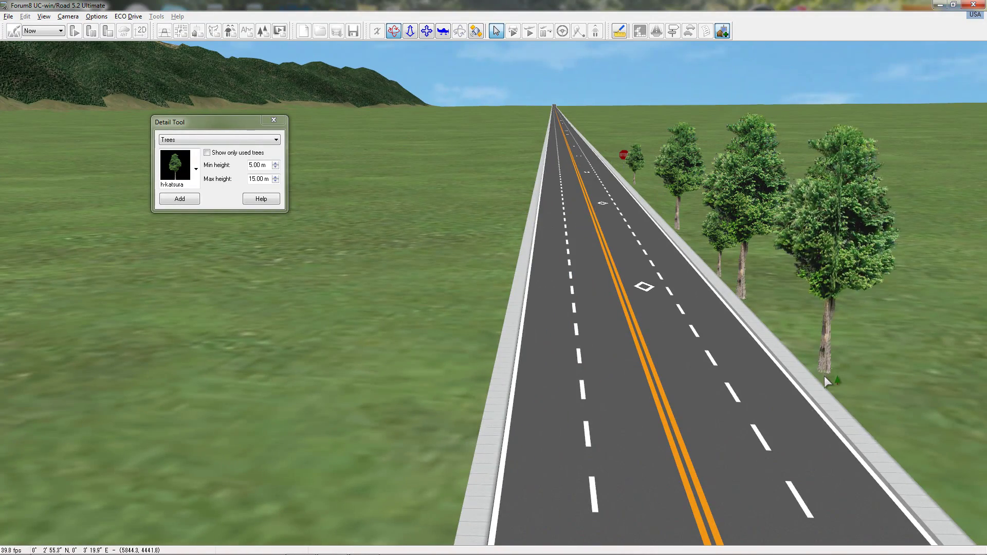
click(903, 460)
key(Down)
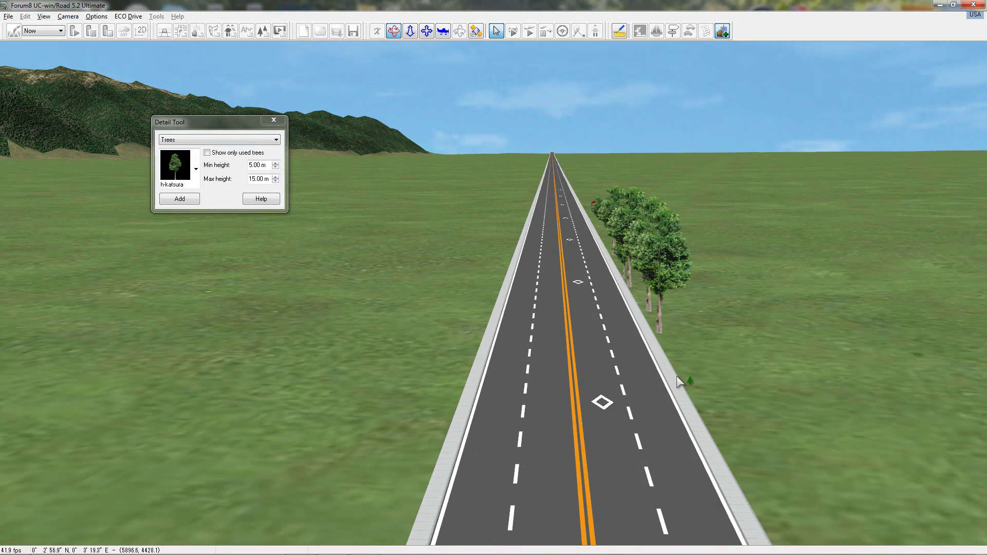
Plant three more h-katsura trees at the near end of the row, along the outer edge of the sidewalk
click(677, 376)
click(714, 431)
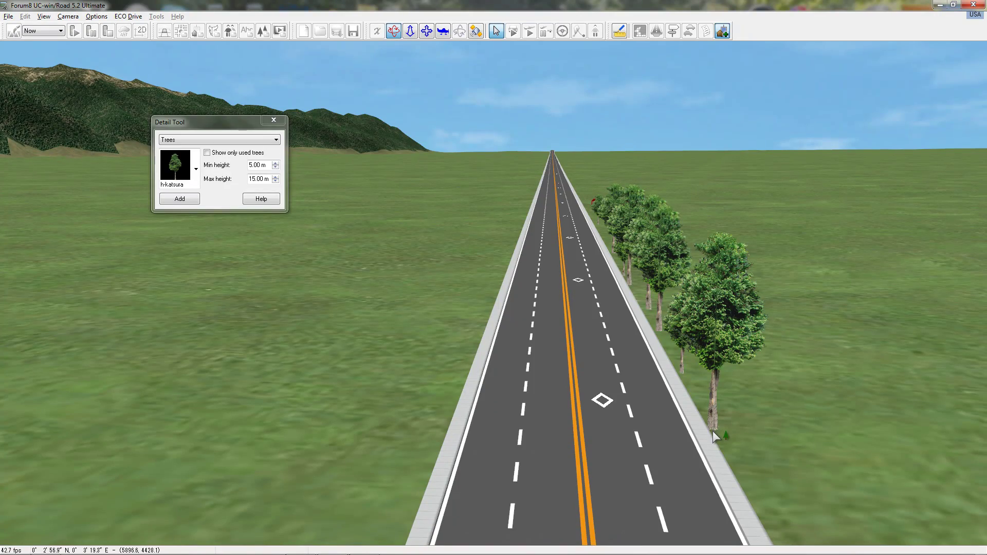
click(748, 477)
Examine the planted tree row and its varying heights from several angles, distances and camera heights along the road
key(Left)
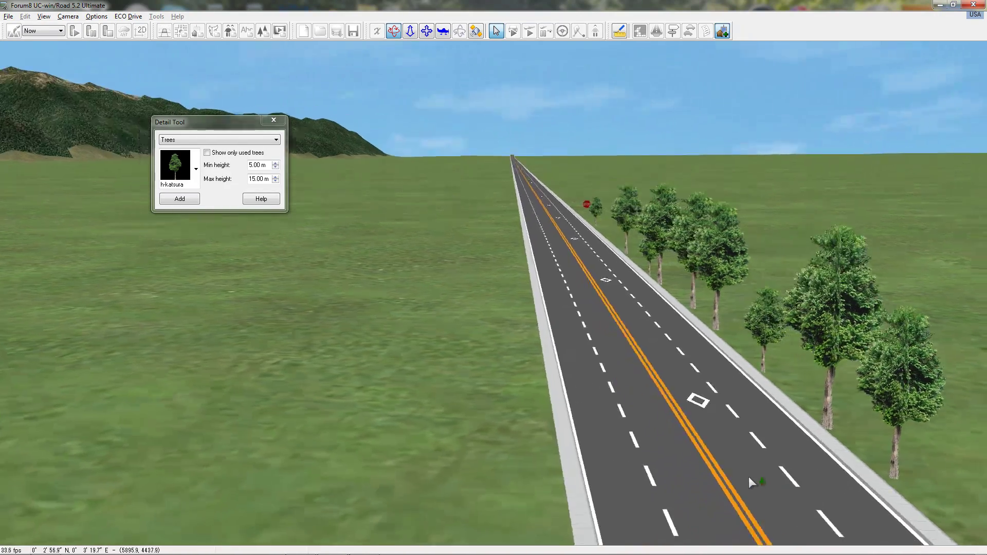
key(Right)
key(Right)
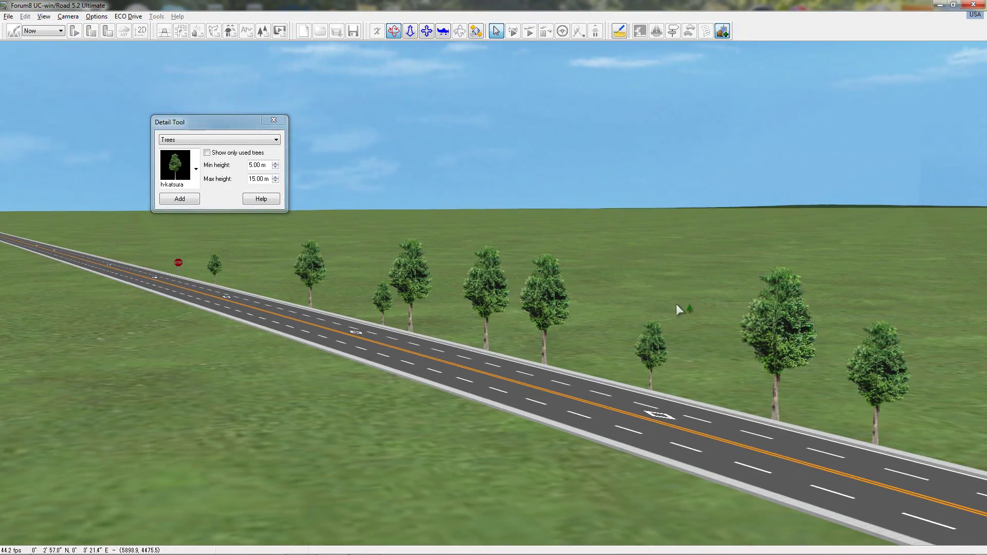
key(Left)
key(Left)
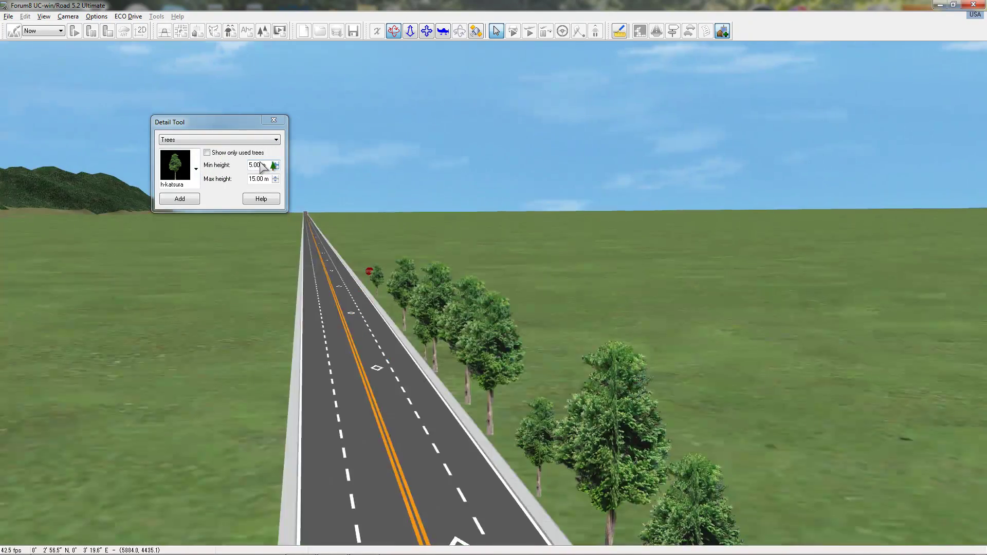
key(Up)
key(Down)
key(Down)
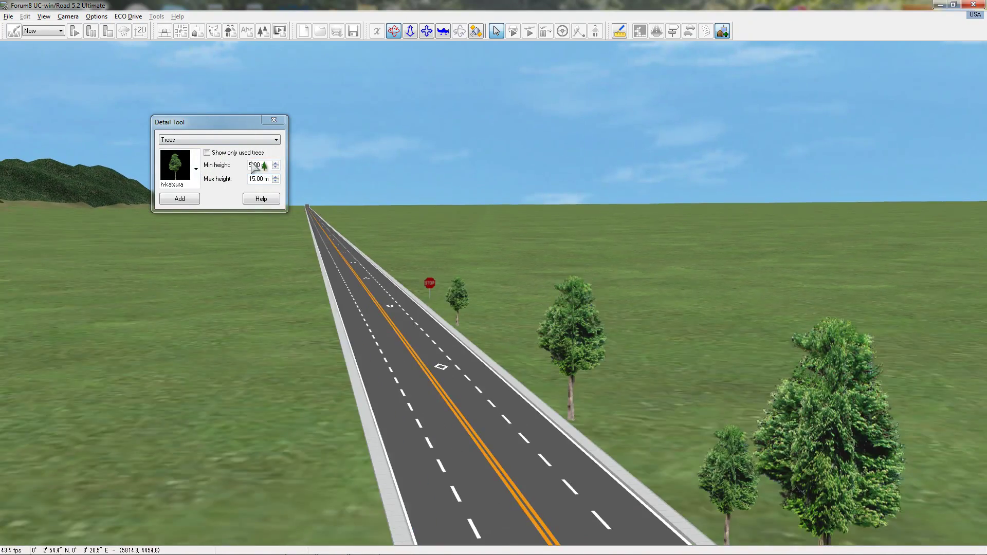
key(Right)
key(Down)
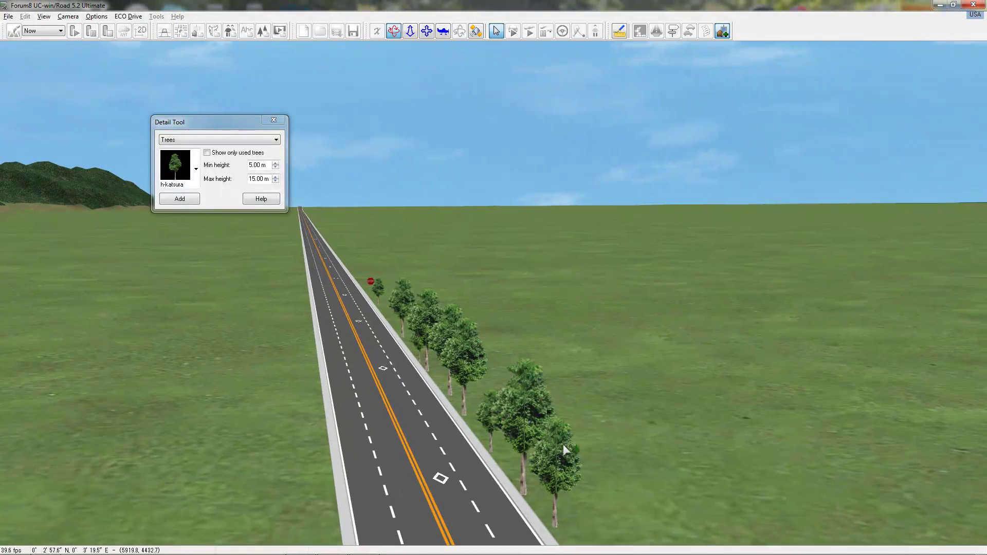
key(Right)
key(Right)
key(Right)
key(Page_Down)
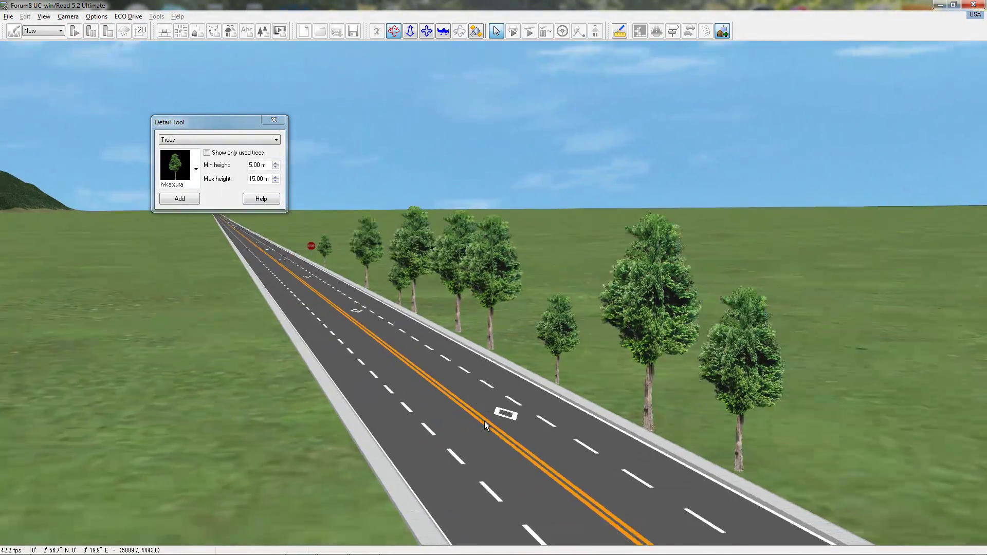
key(Up)
key(Page_Down)
key(Right)
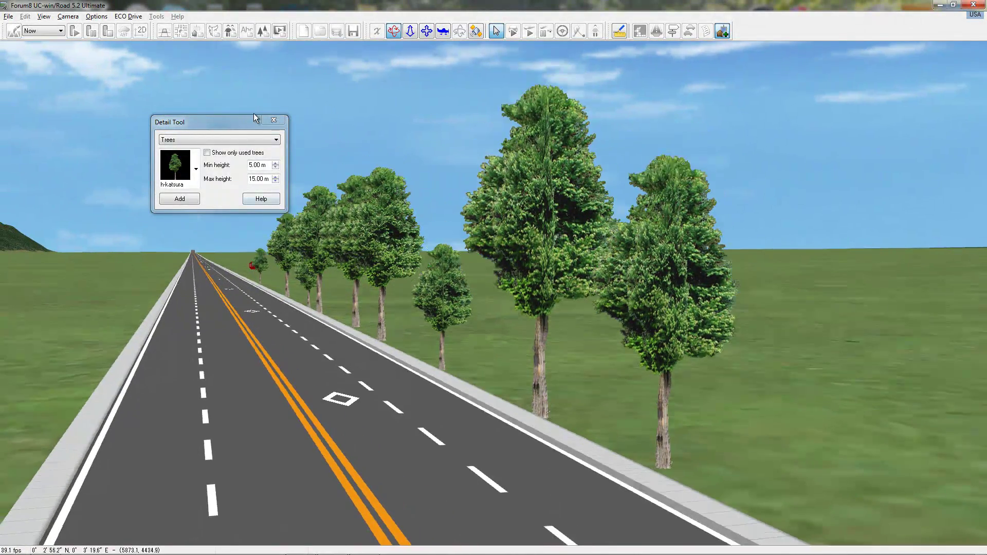
Close the Detail Tool and select the terrain triangles on both sides of the road so they span the tree row and STOP sign
click(273, 122)
drag(280, 175, 255, 177)
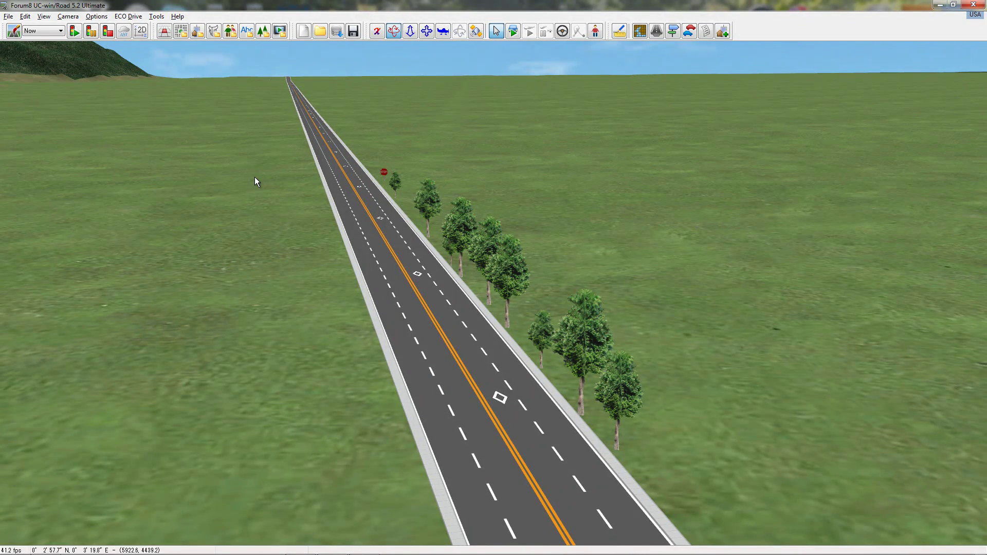
click(255, 174)
scroll(255, 175, down, 5)
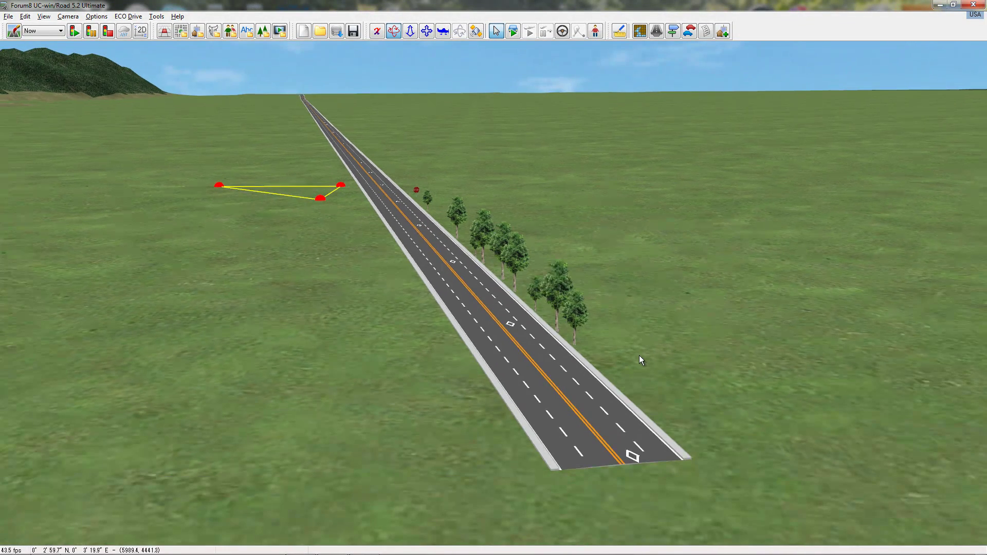
click(288, 203)
click(283, 186)
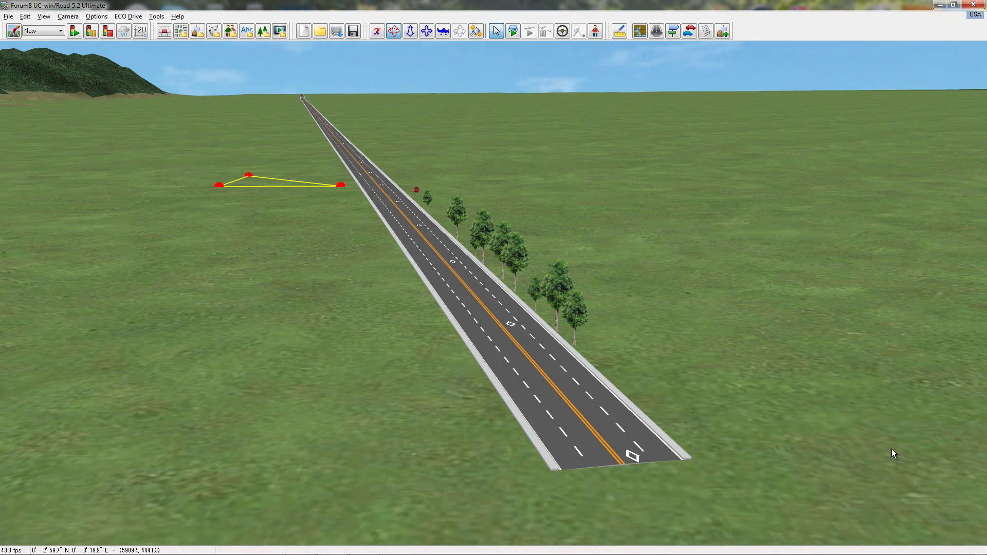
shift+click(929, 451)
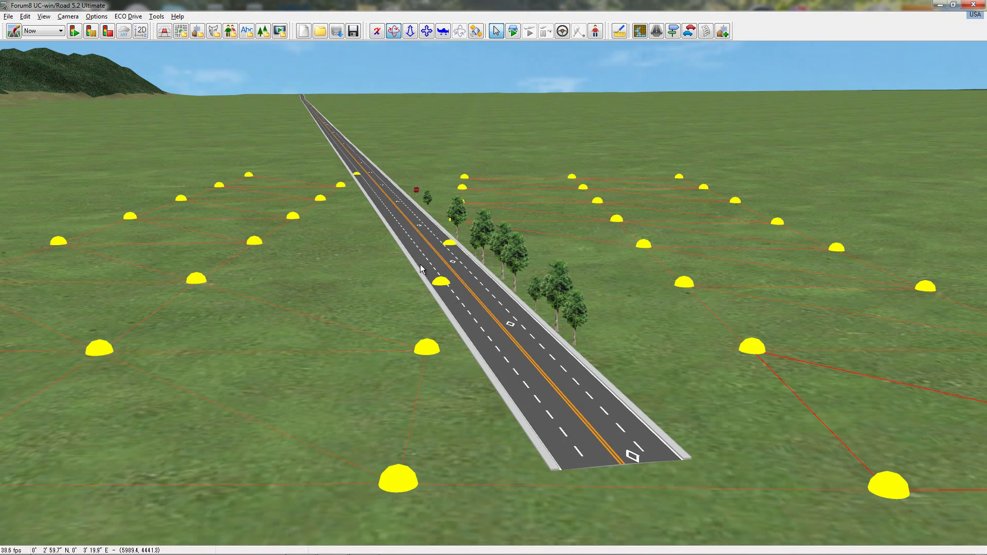
Select the objects on the selected terrain, delete only the trees among them, and clear the terrain selection
right_click(373, 272)
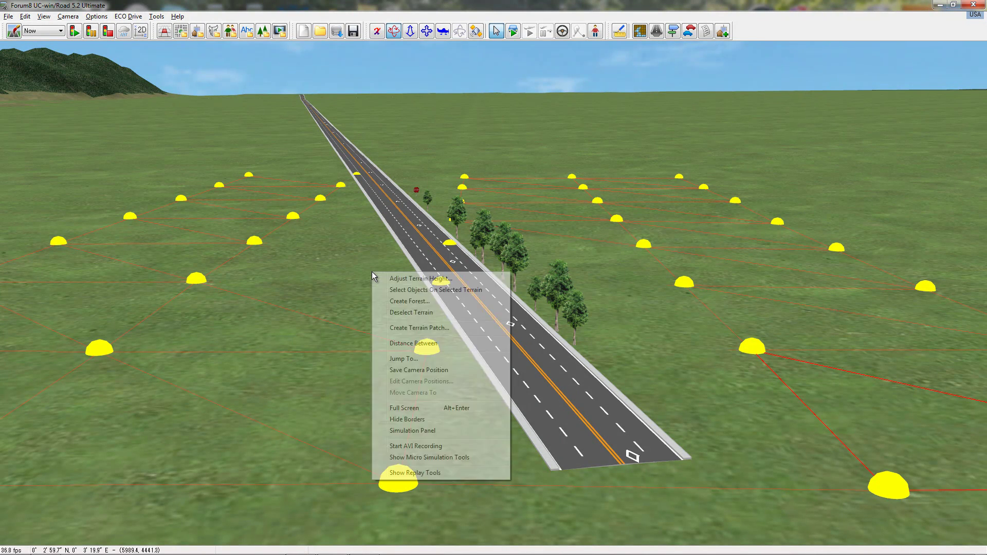
click(409, 290)
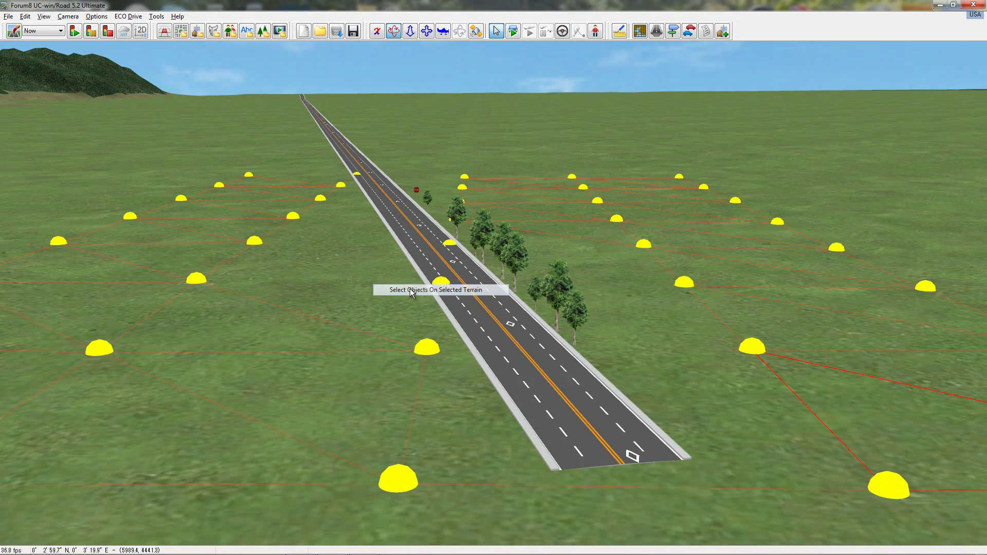
right_click(362, 252)
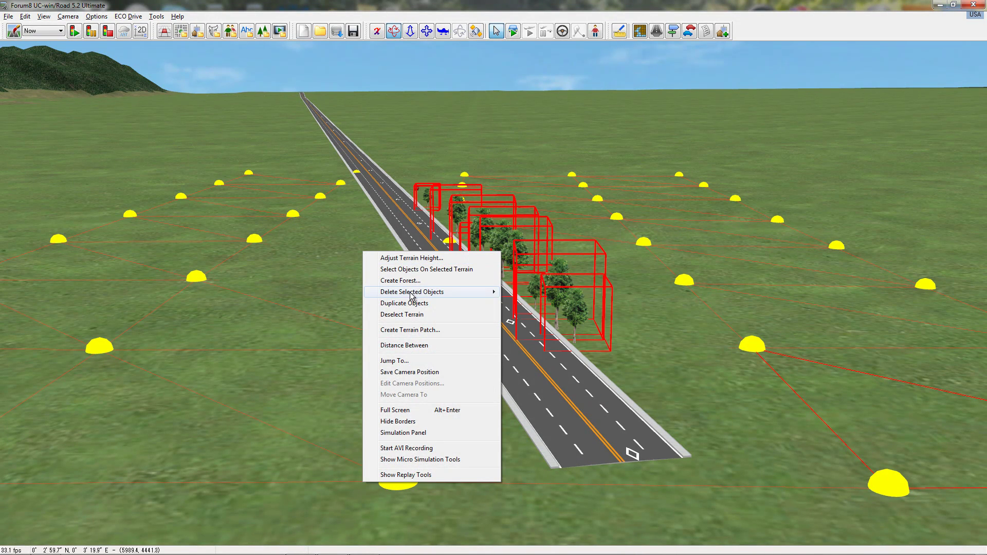
mouse_move(413, 294)
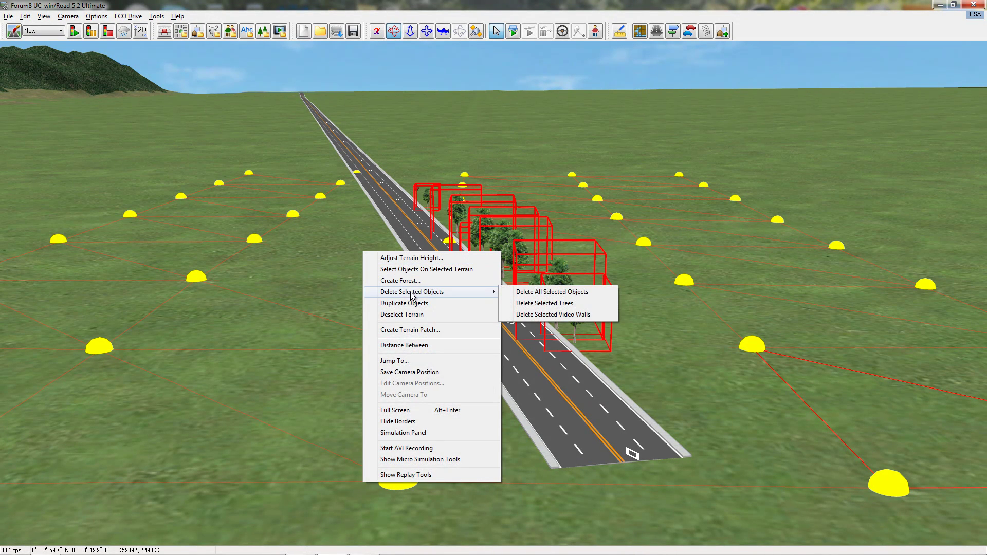
click(548, 305)
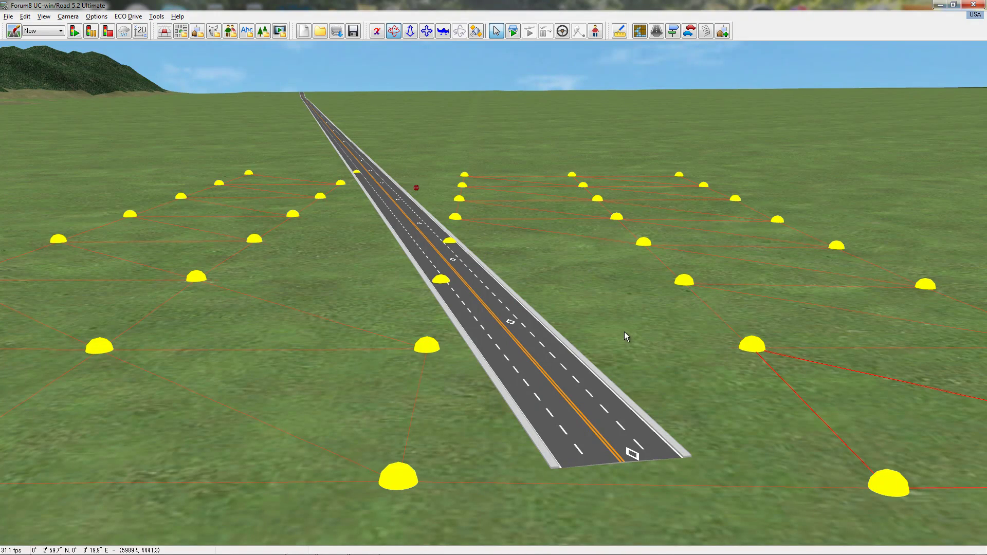
click(615, 309)
drag(615, 308, 597, 291)
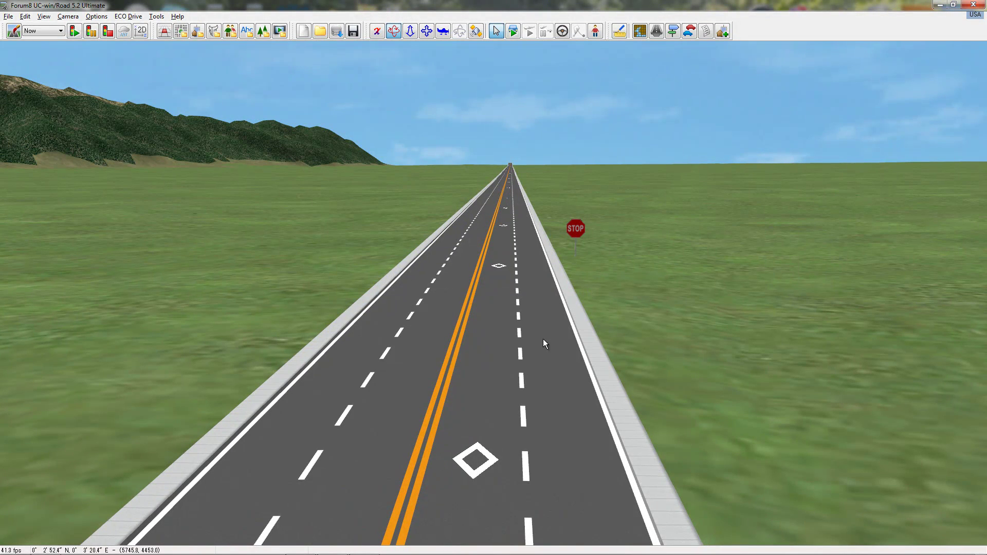
Open the roadside objects and start a new roadside model using highway_lamp_2.3DS
click(673, 32)
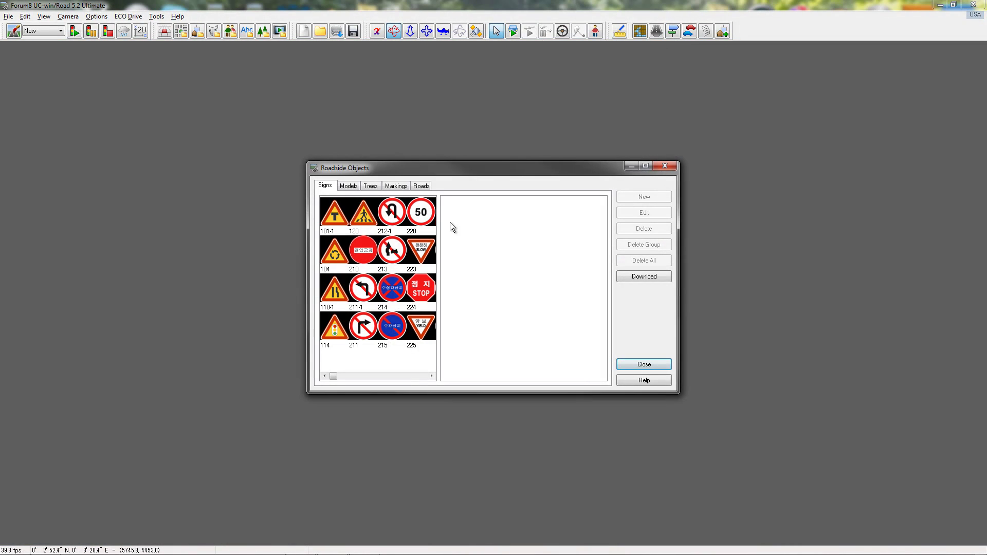
click(353, 188)
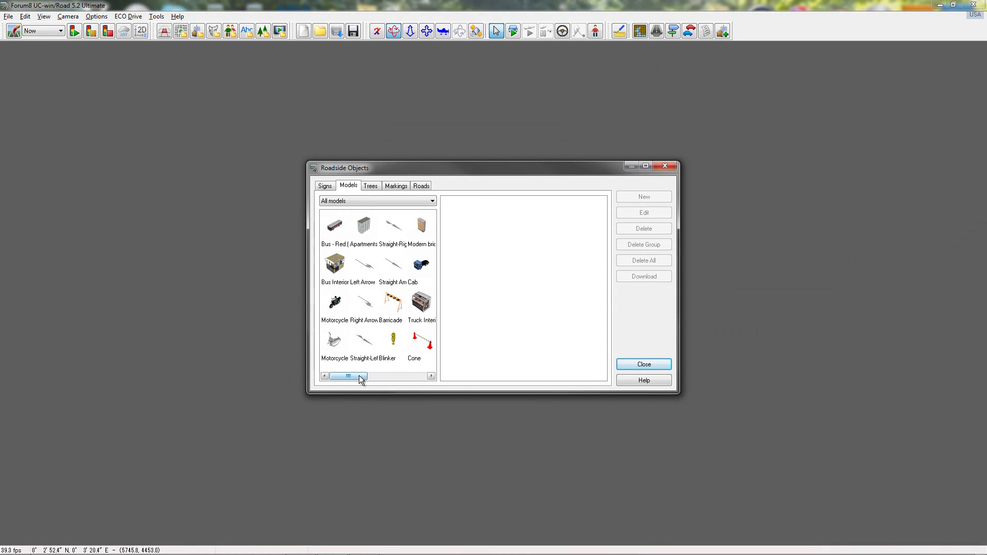
drag(360, 380, 415, 377)
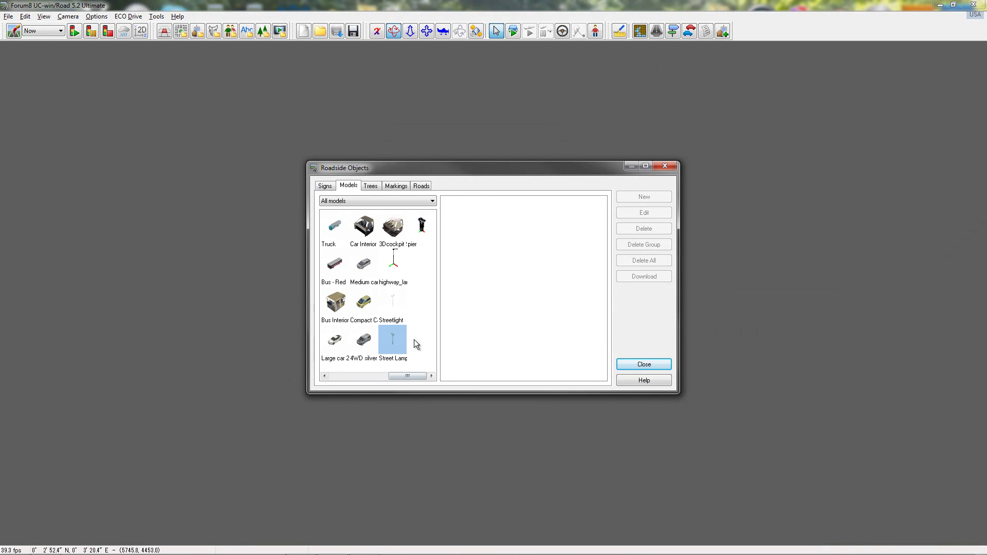
click(394, 305)
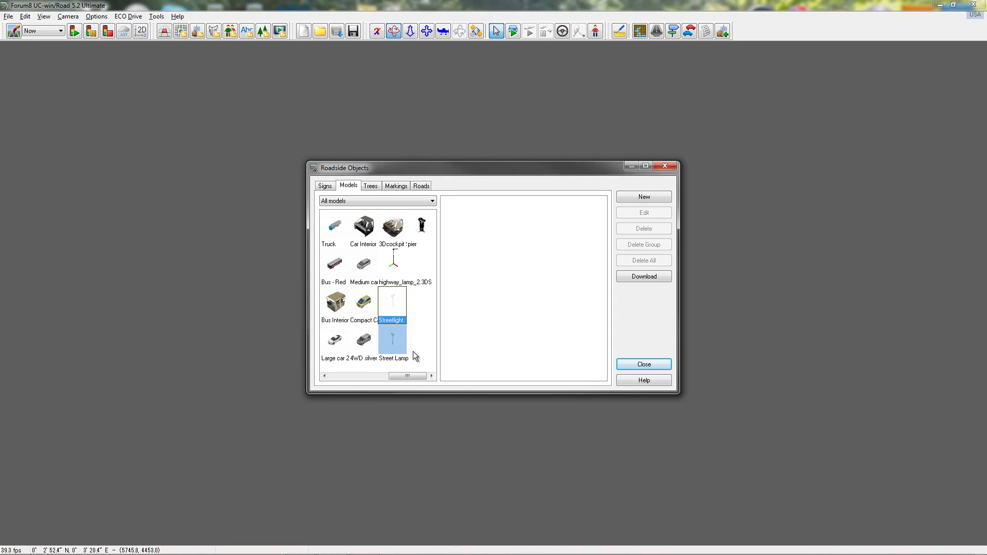
click(396, 265)
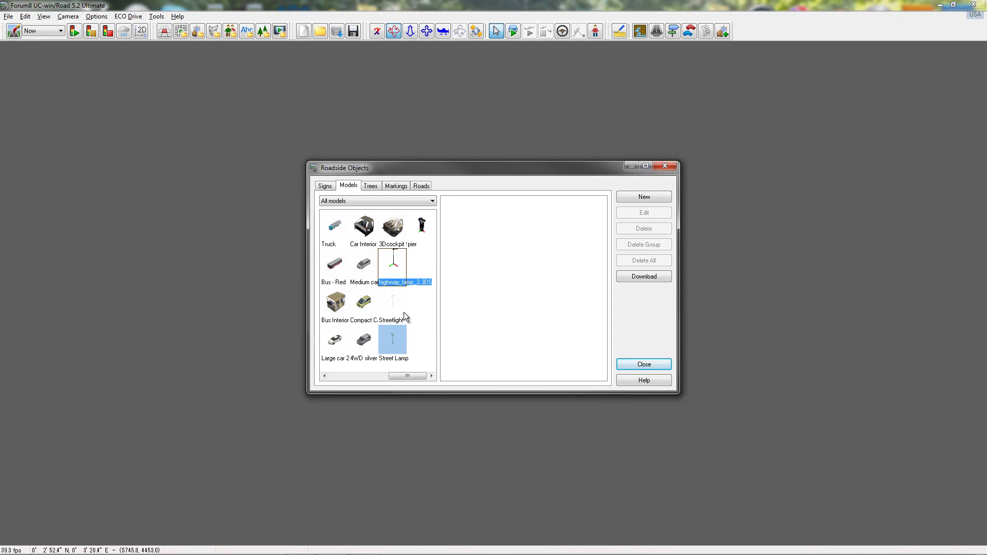
click(645, 197)
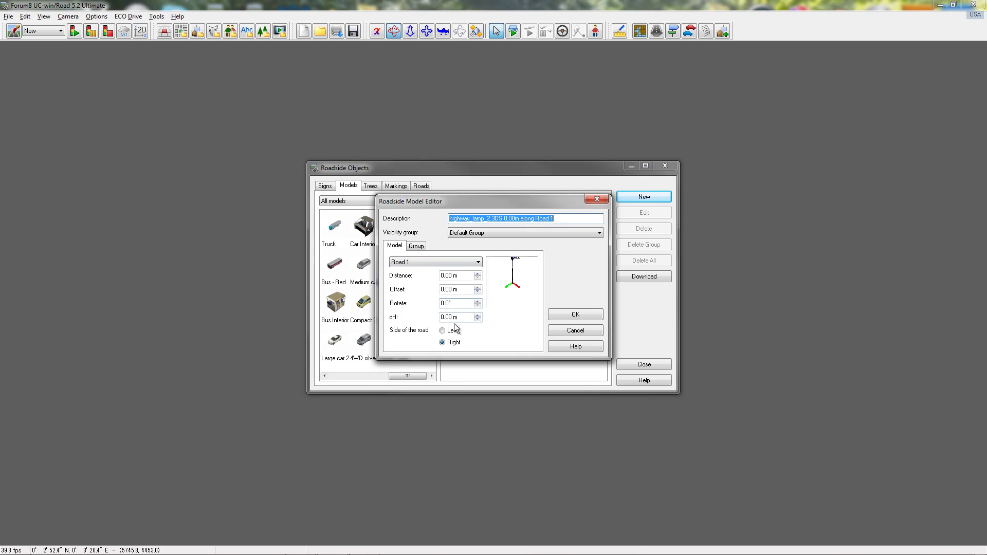
Create the highway lamps as a group of 50 on the left side of Road 1 and close the roadside objects
click(418, 246)
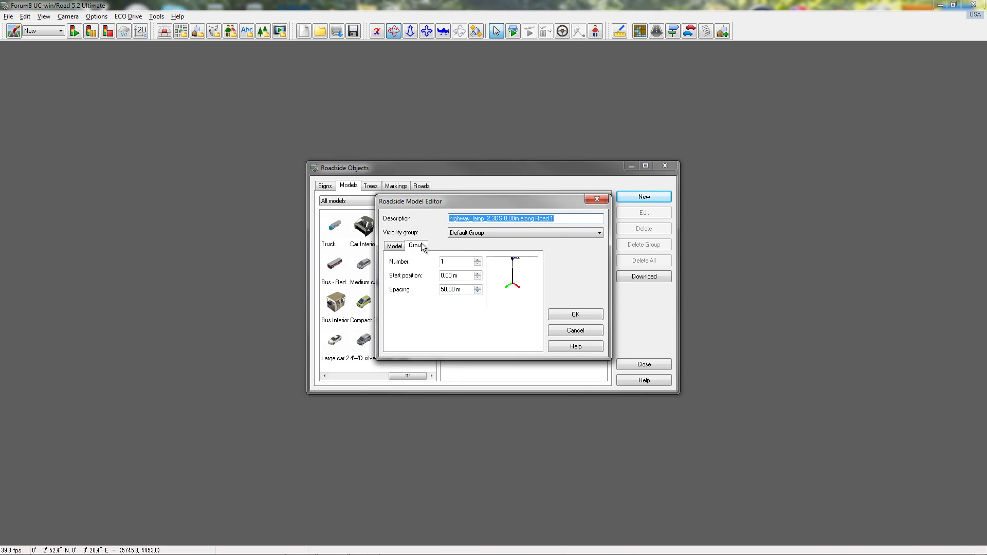
click(460, 264)
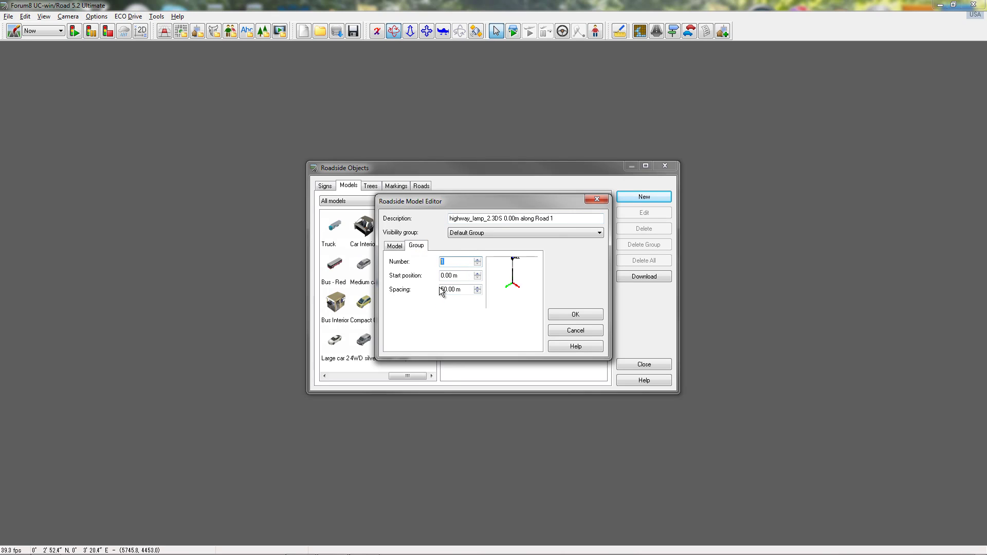
text(50)
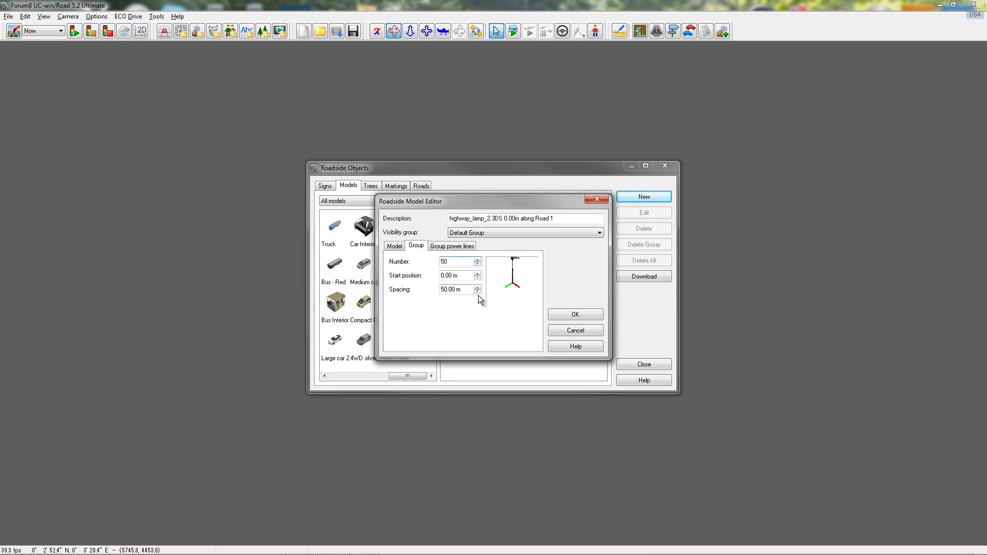
click(397, 249)
click(445, 330)
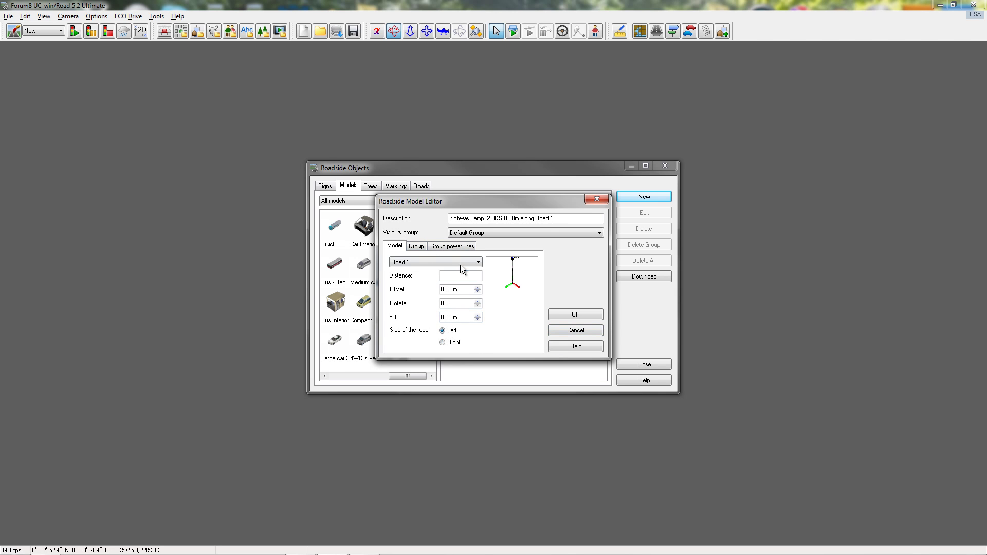
click(587, 315)
click(645, 365)
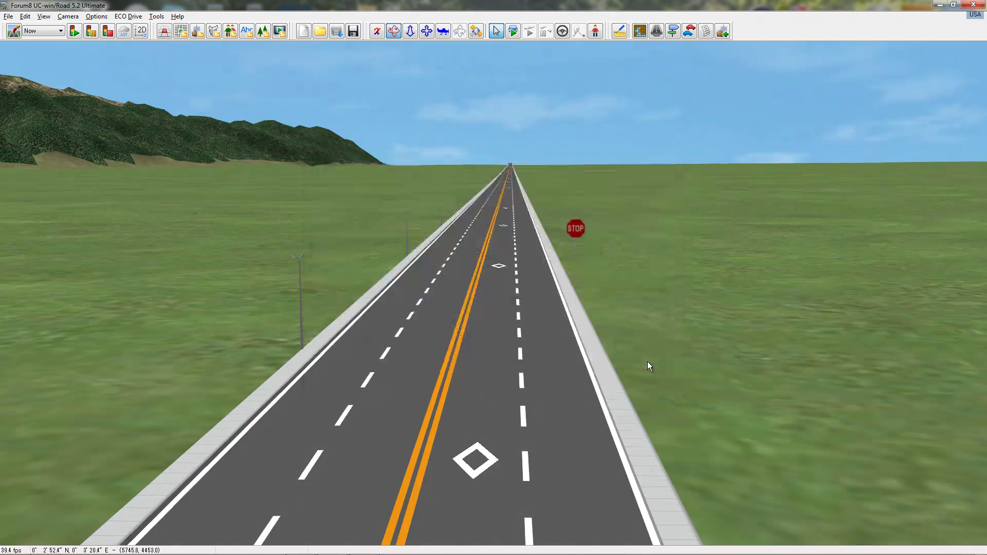
Open one of the highway lamps for editing and apply an offset of 7.9 m to the whole group
drag(646, 359, 733, 187)
double_click(733, 186)
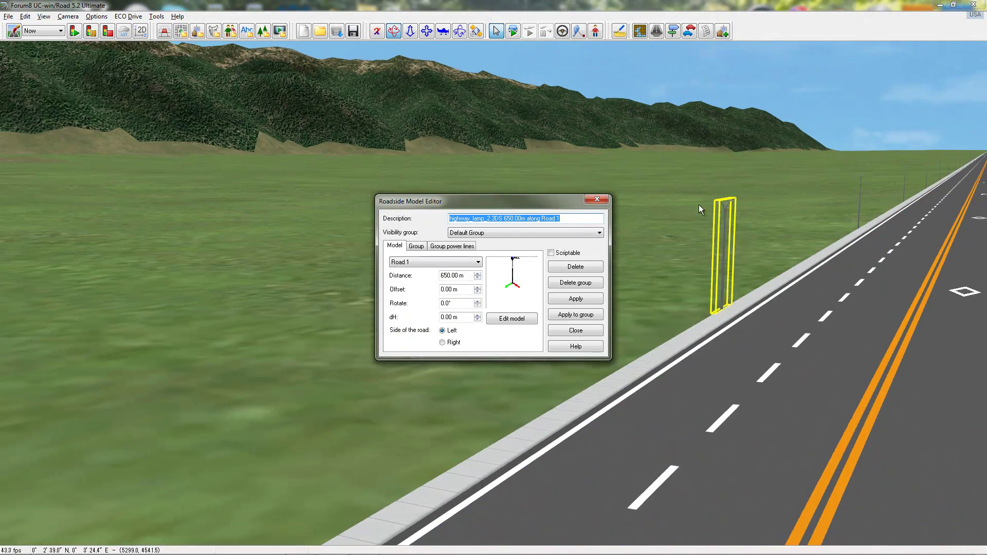
drag(539, 200, 454, 199)
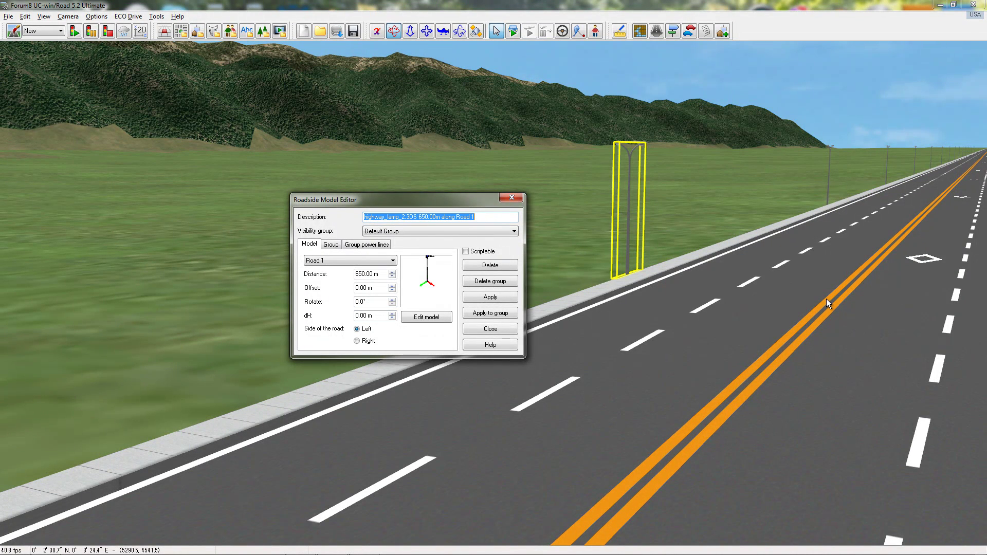
click(376, 290)
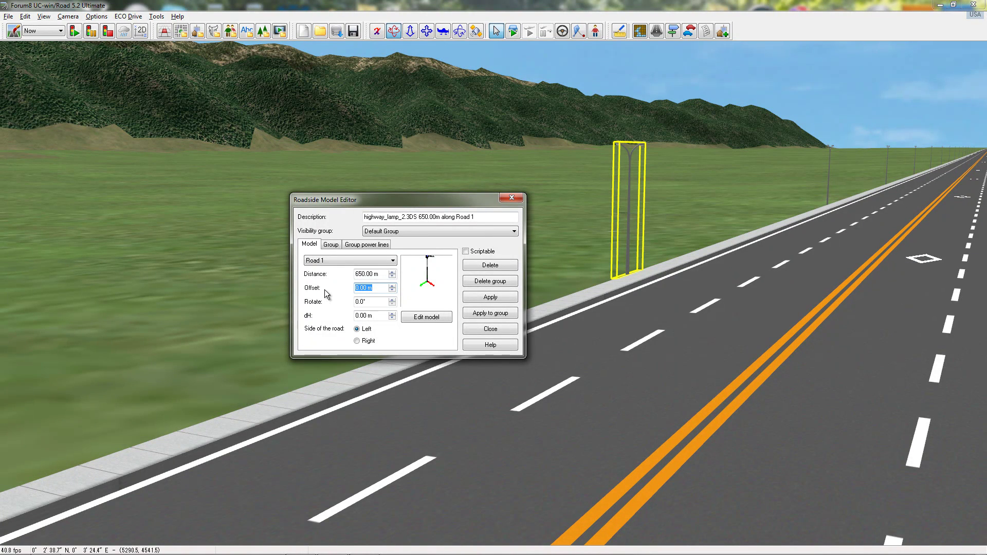
text(7.9)
click(488, 314)
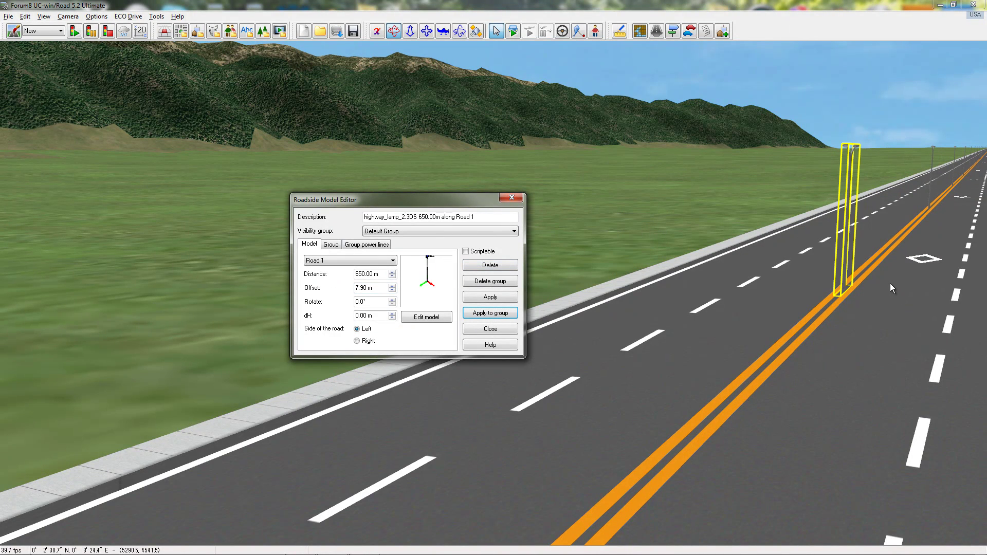
Rotate the whole group of highway lamps by setting its rotation to 90°
drag(890, 282, 715, 229)
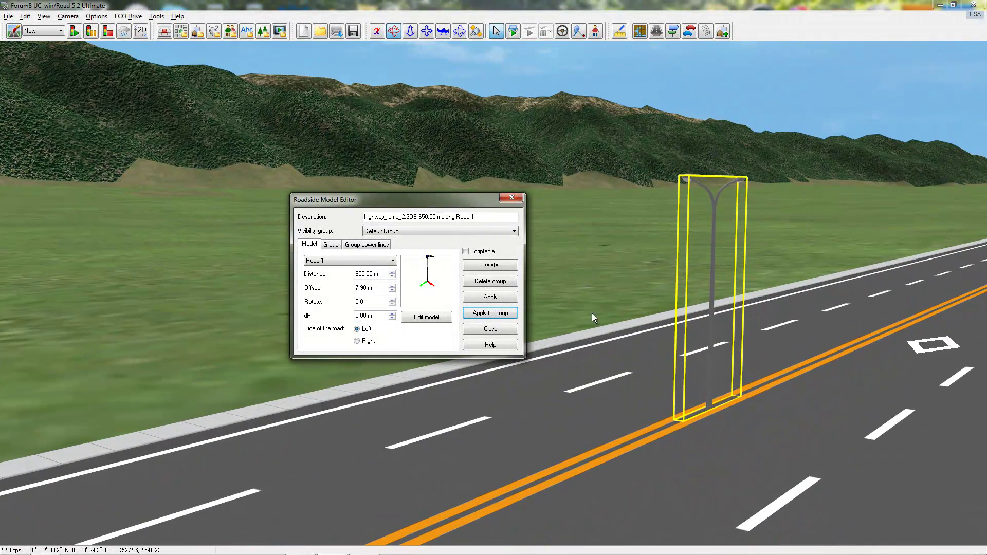
double_click(375, 303)
text(90)
click(507, 316)
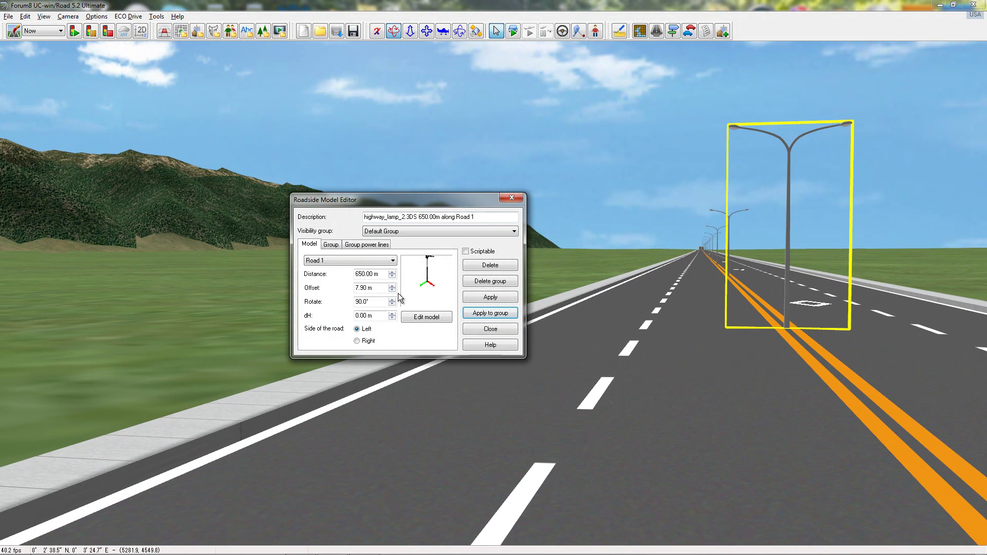
Lower the whole group of highway lamps by applying a dH of -1.00 m to the group
click(390, 319)
click(390, 318)
click(390, 318)
click(390, 319)
click(390, 318)
click(504, 313)
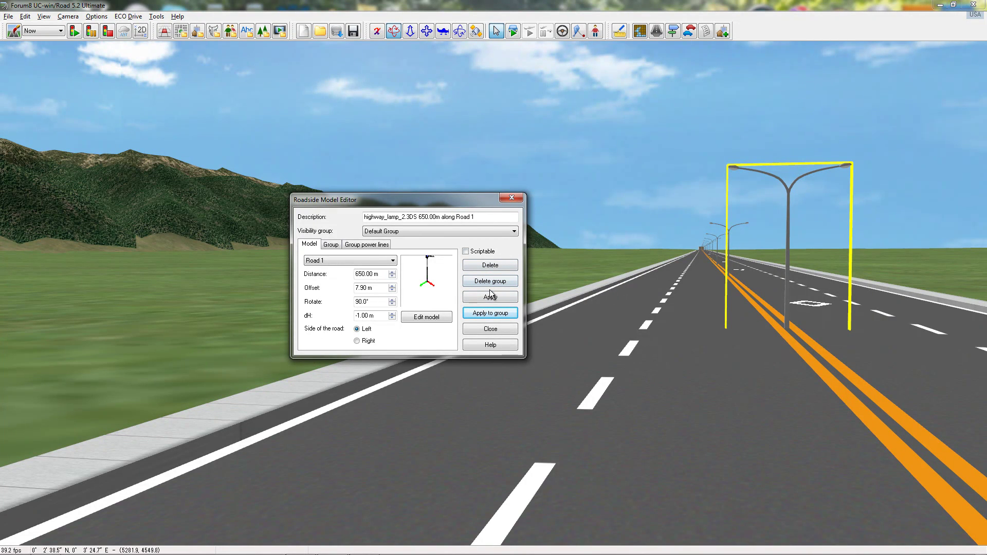
Raise only the highway lamp at 650 m along Road 1 by applying a dH of 4 m to it
drag(380, 315, 349, 312)
text(4 m)
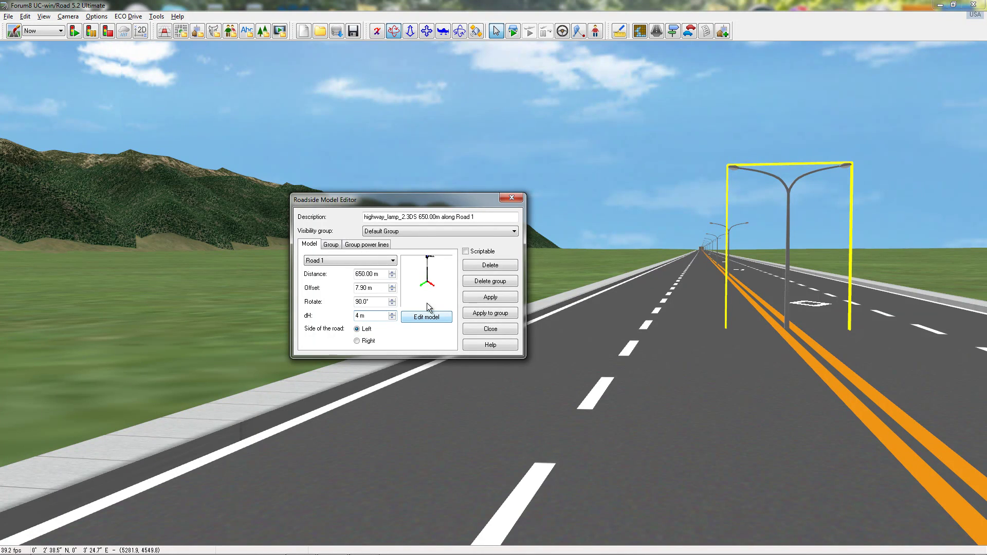
click(504, 296)
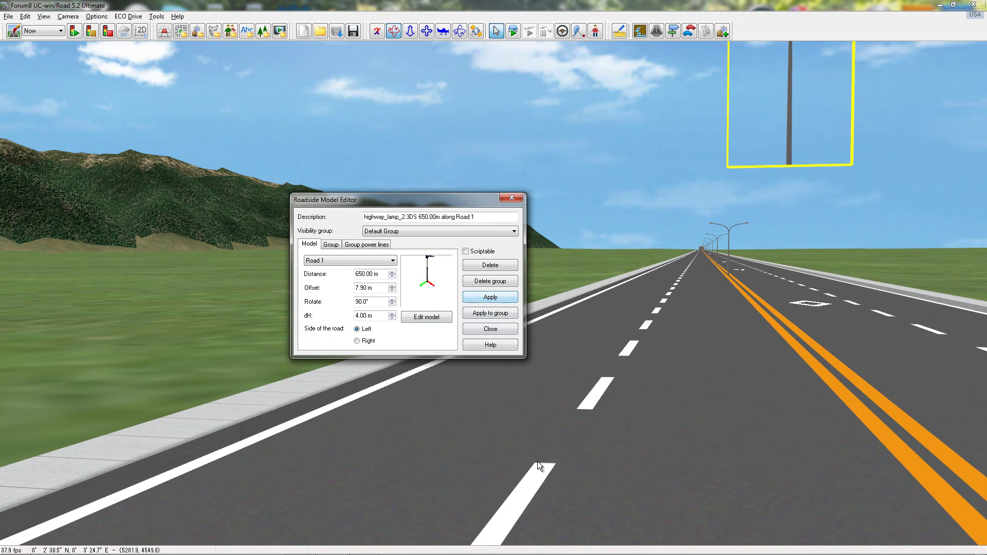
middle_drag(538, 452, 552, 429)
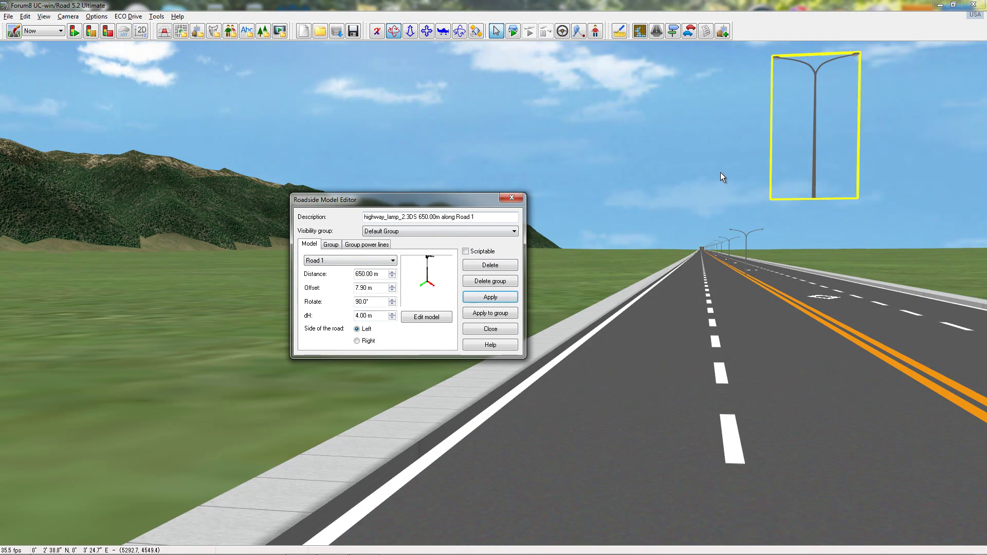
middle_drag(612, 278, 560, 313)
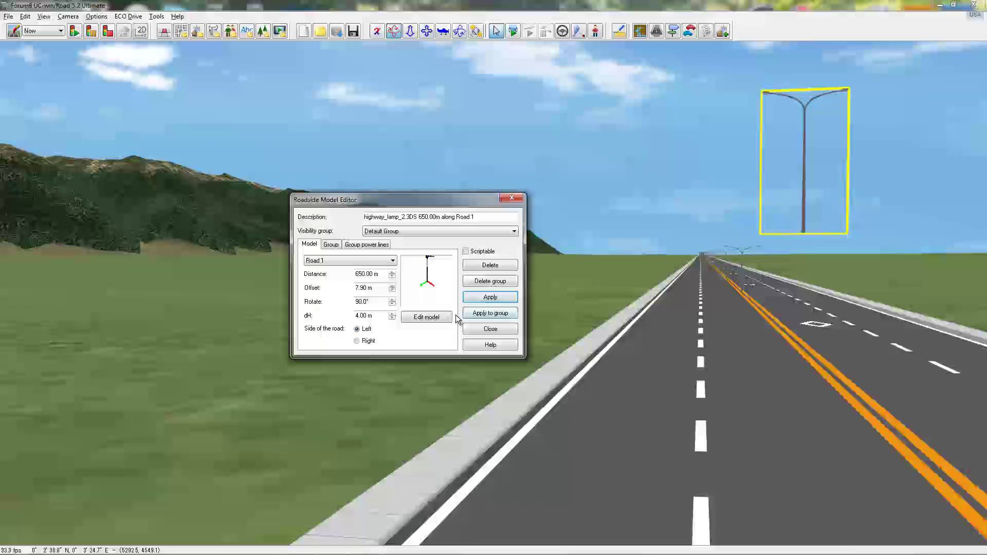
Delete the individual highway lamps at 650 m and 750 m along Road 1
click(490, 265)
drag(492, 264, 849, 322)
click(757, 291)
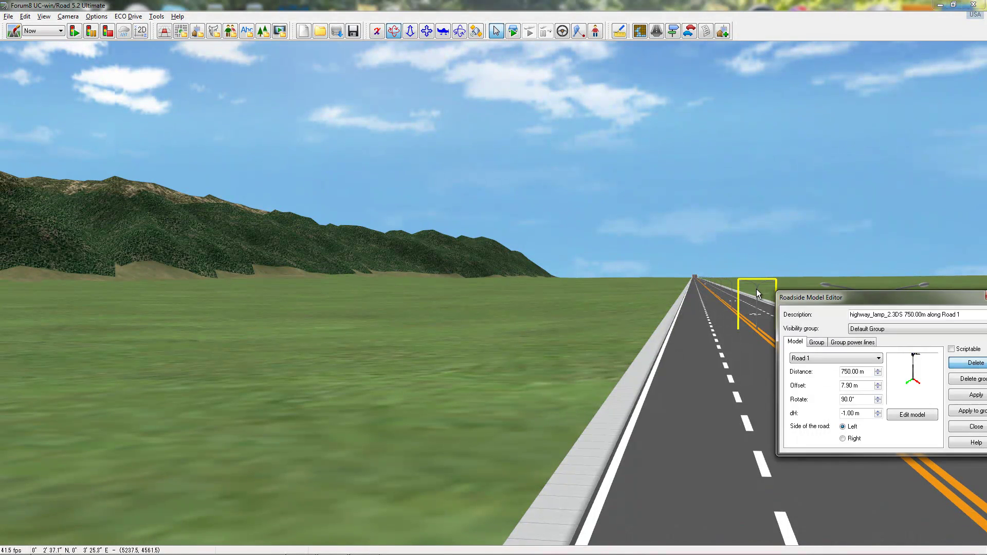
drag(828, 292, 580, 311)
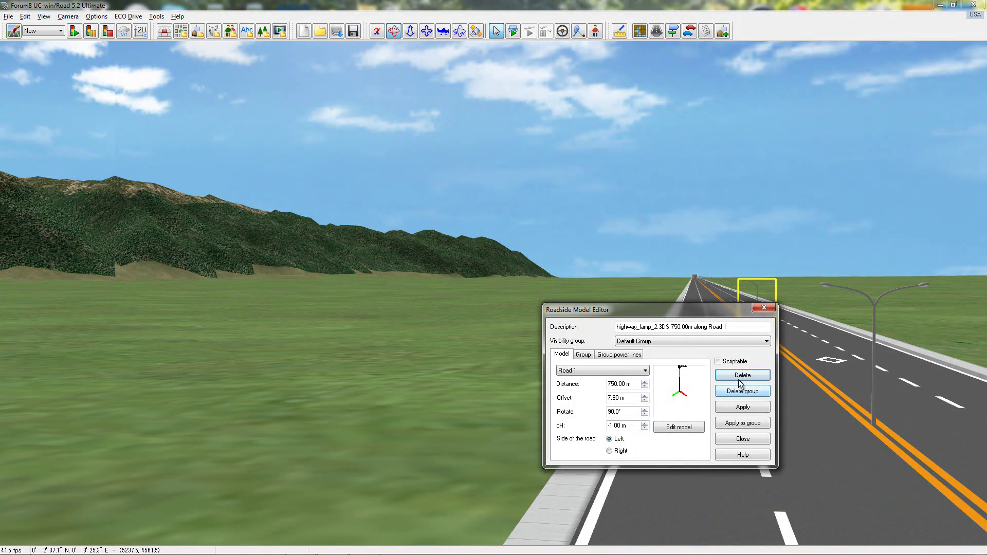
click(742, 375)
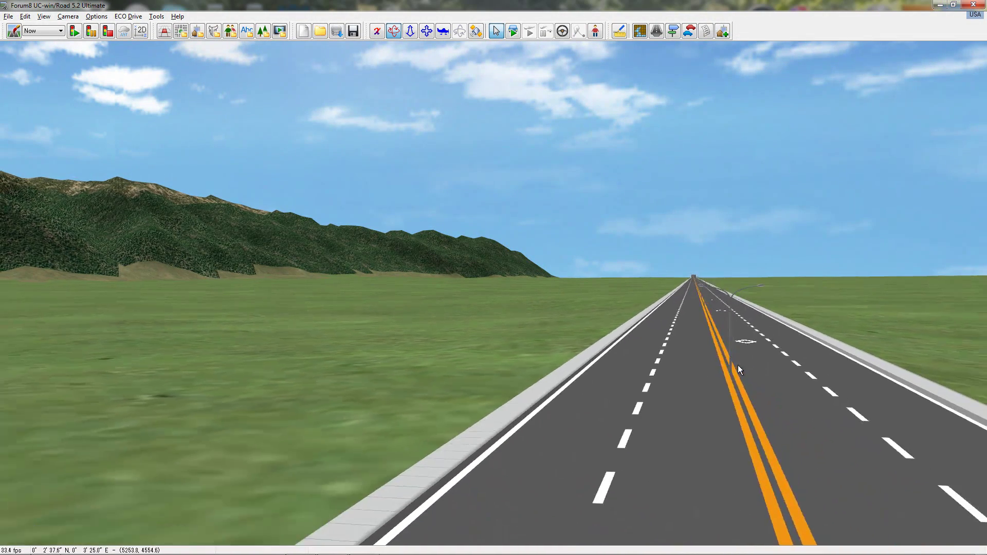
Open the roadside objects and start a new roadside model using the Powerpole
middle_drag(738, 365, 630, 236)
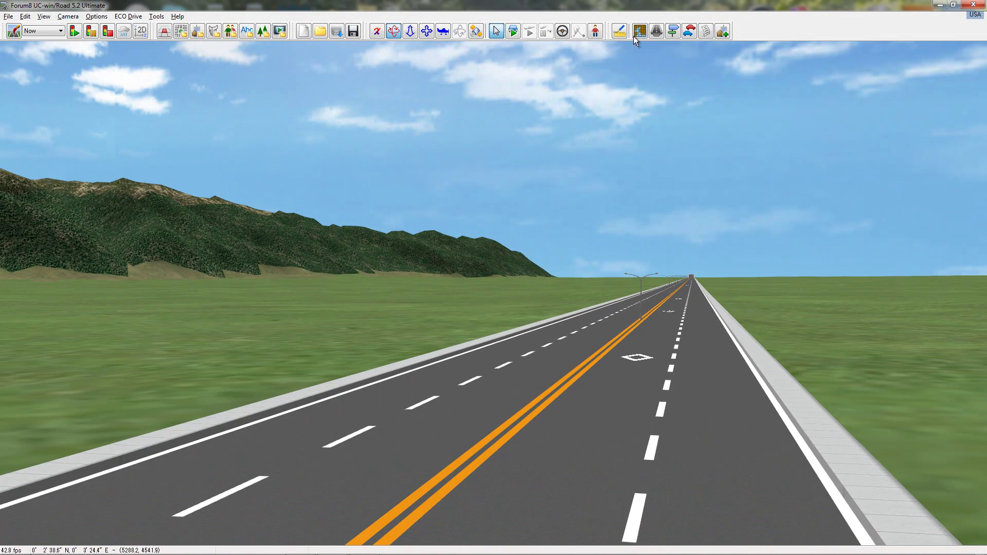
click(673, 32)
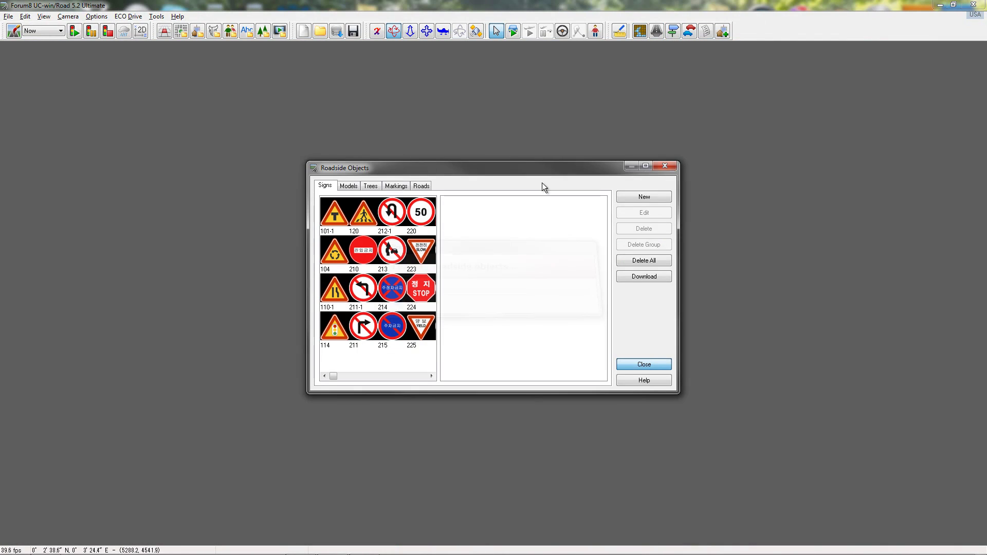
click(389, 185)
click(354, 185)
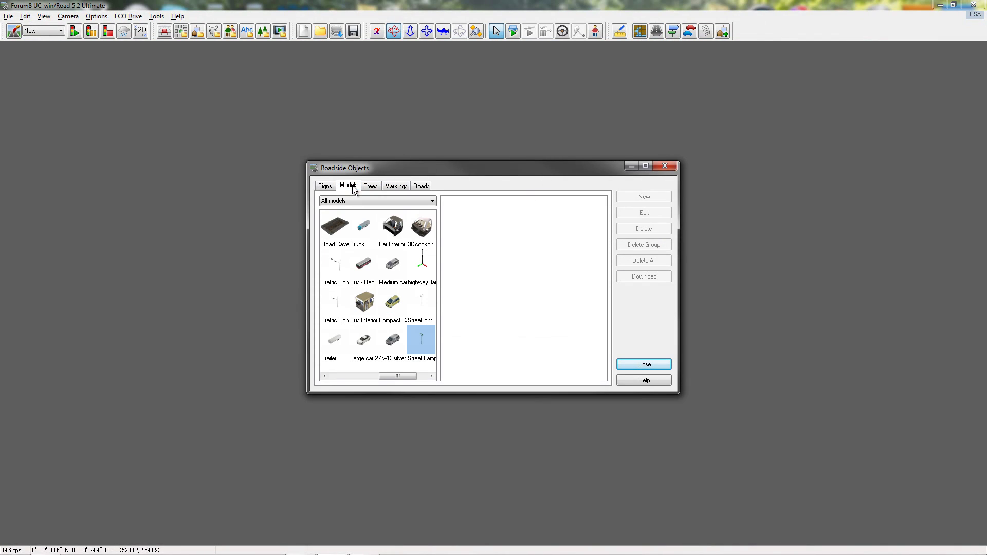
drag(393, 377, 360, 383)
click(404, 341)
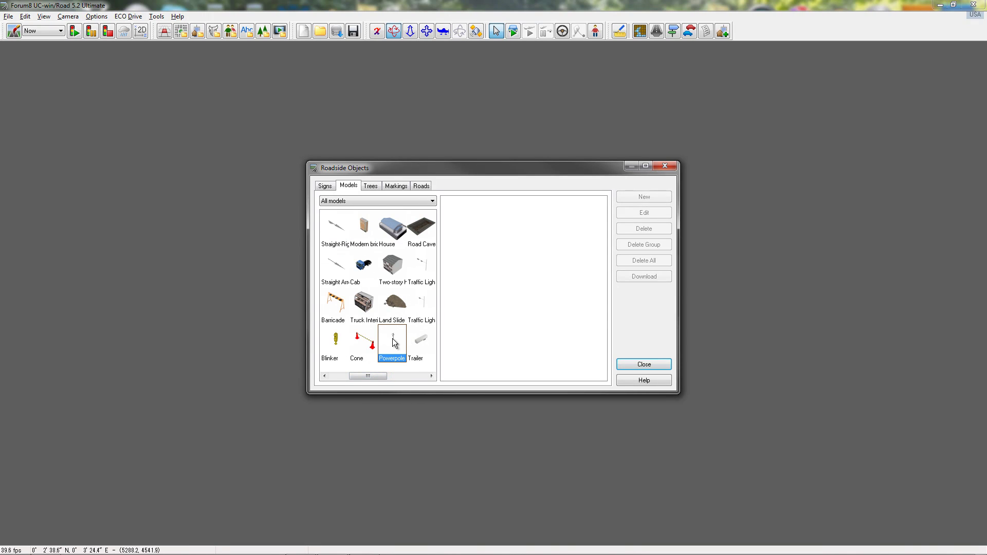
click(654, 197)
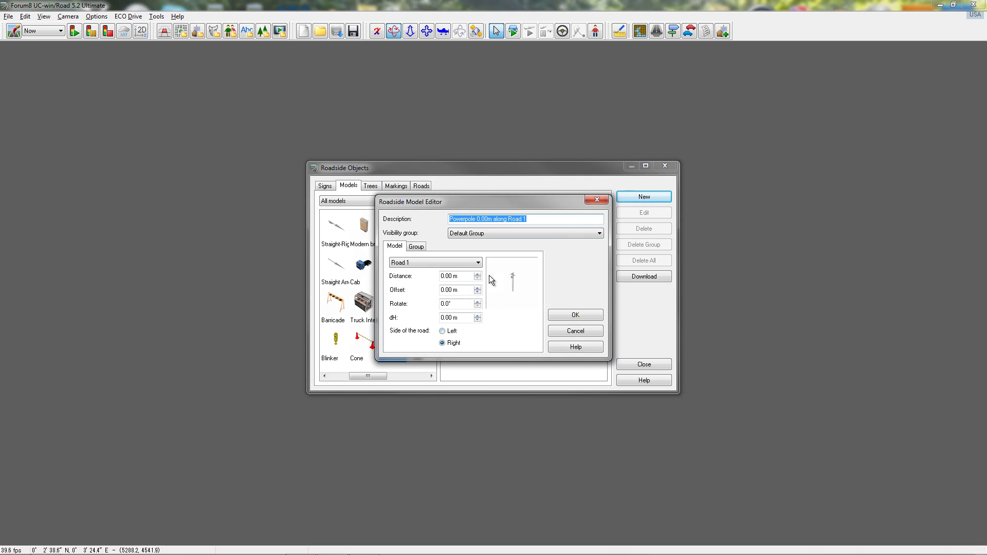
Create the powerpoles as a group of 4 on Road 1 and close the roadside objects
click(415, 247)
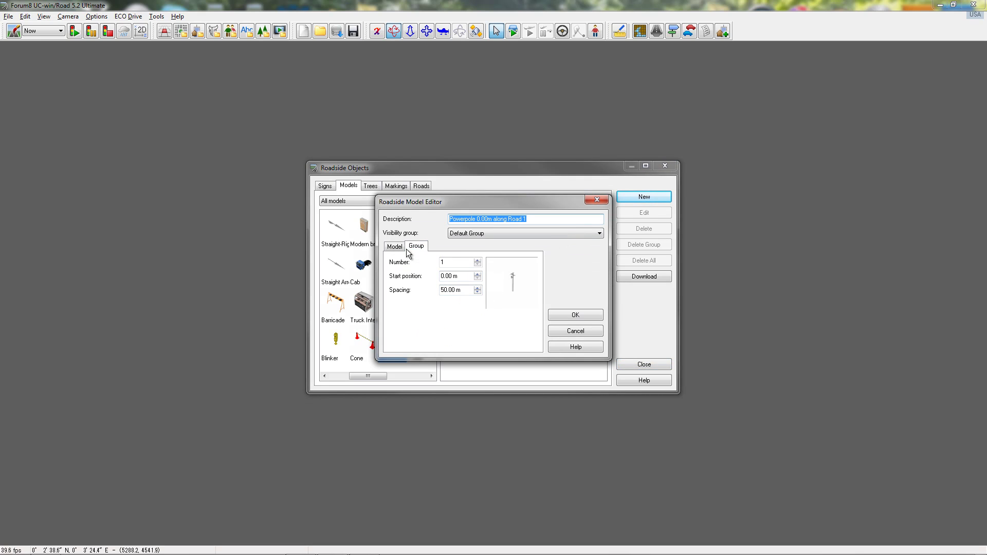
double_click(455, 263)
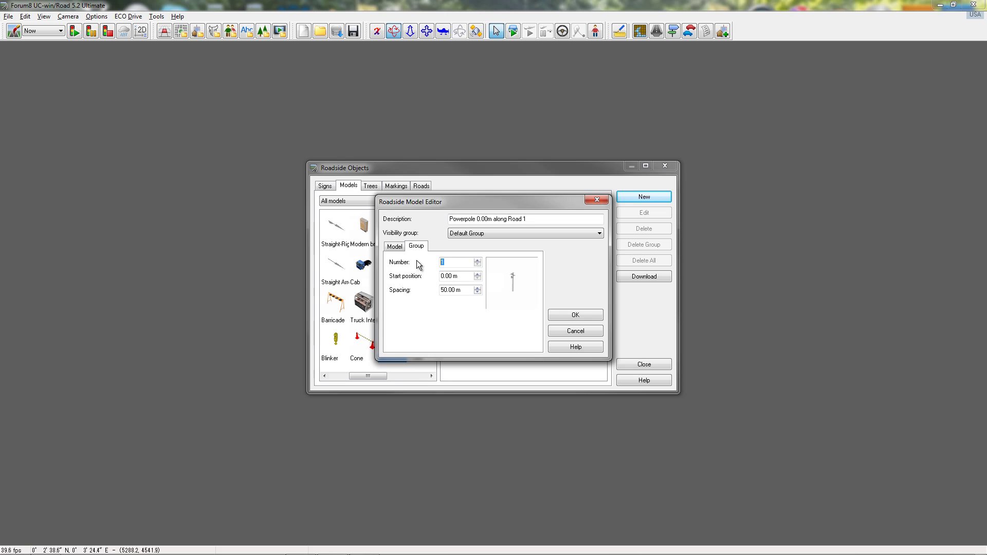
text(4)
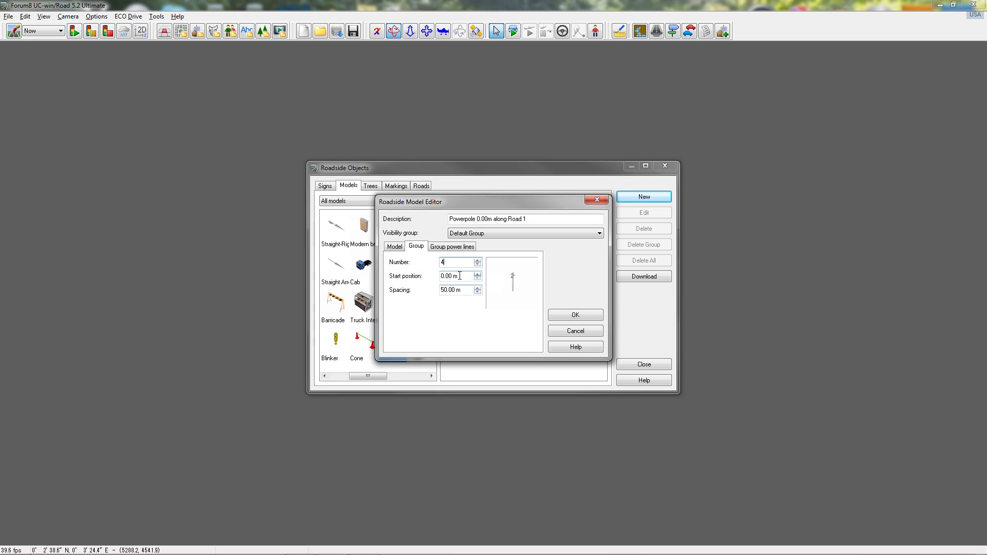
click(574, 315)
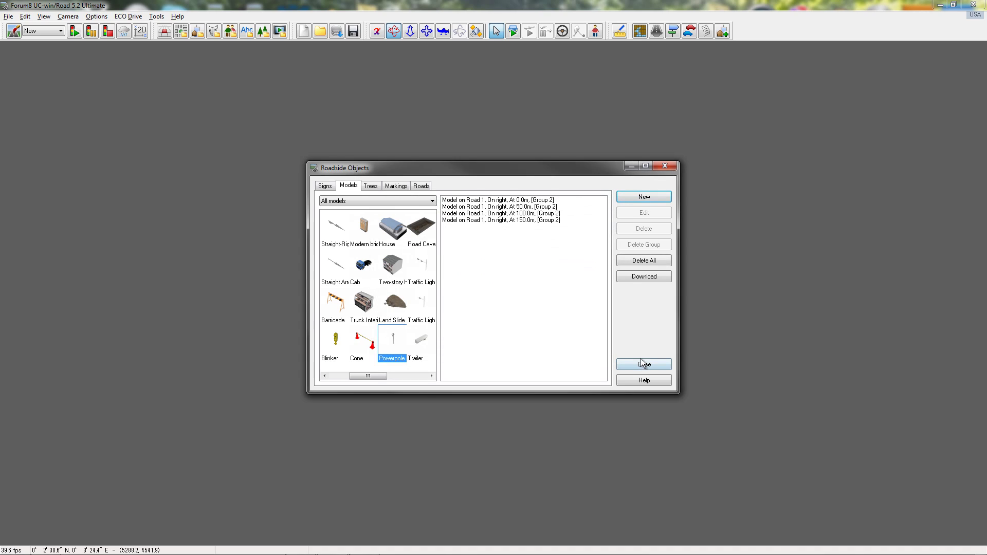
click(641, 364)
Inspect the powerpoles at the start of Road 1 and the model settings of the first one
scroll(638, 358, down, 9)
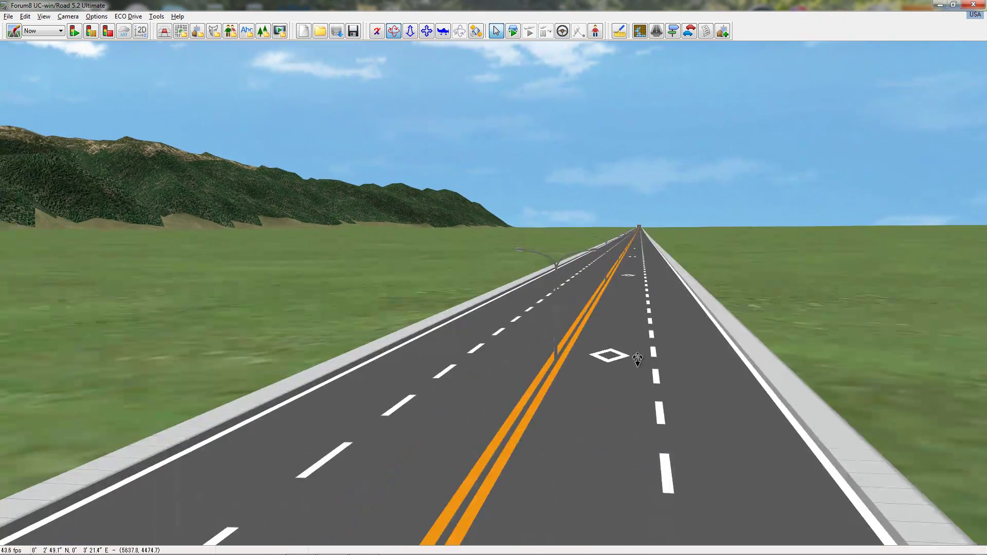
key(Down)
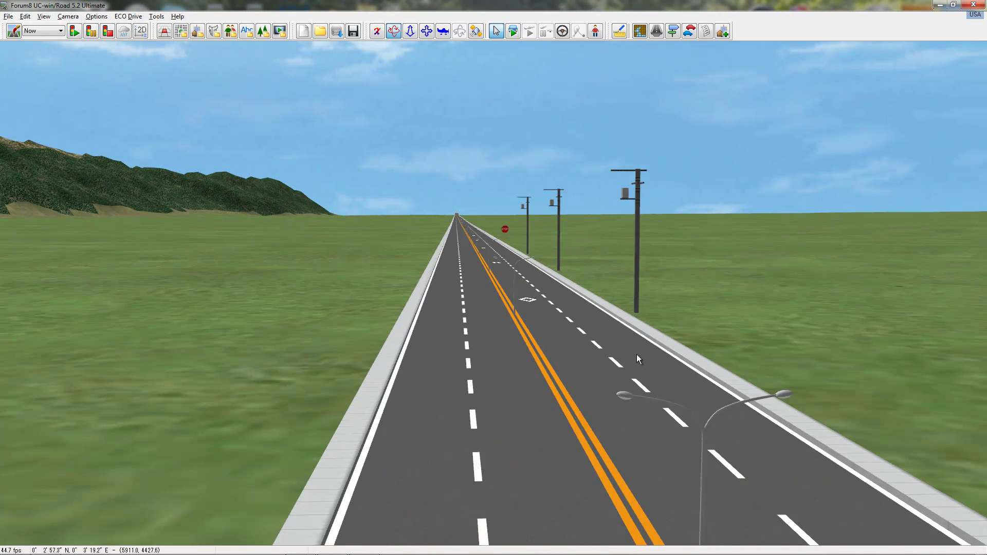
double_click(785, 229)
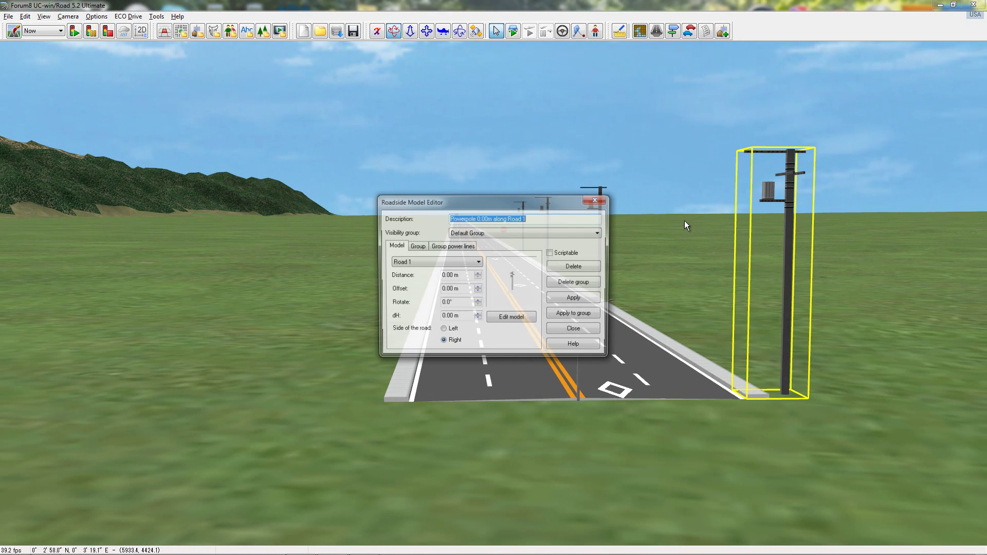
drag(547, 200, 378, 192)
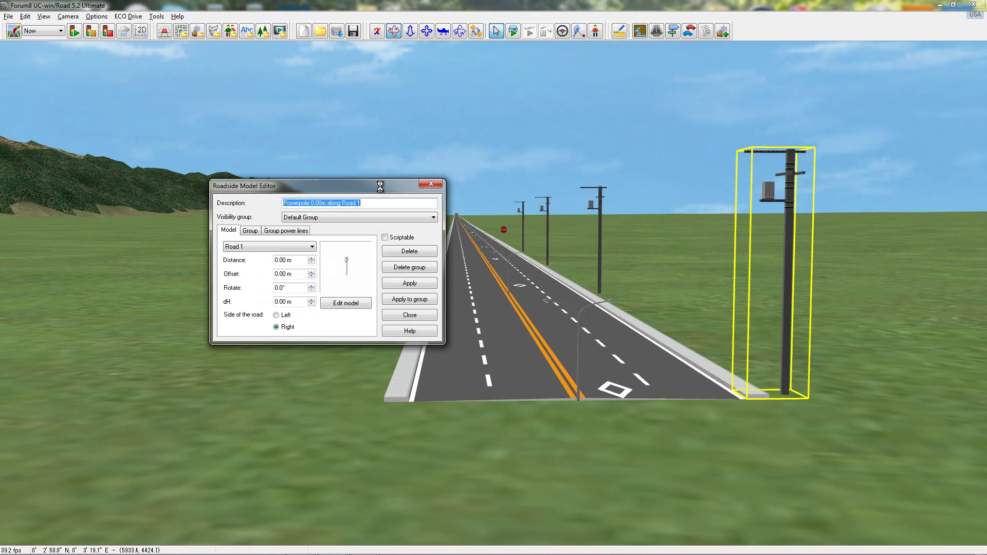
click(600, 201)
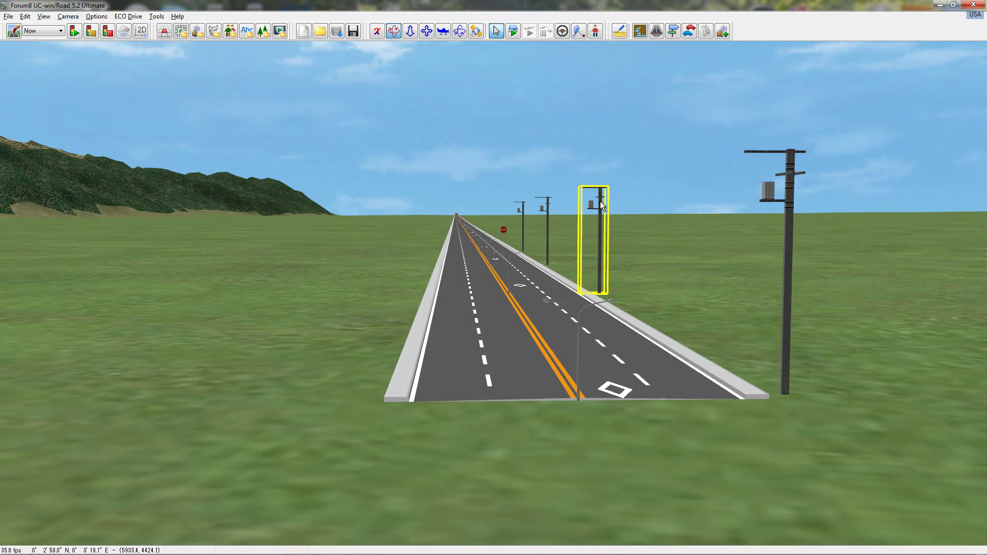
double_click(786, 217)
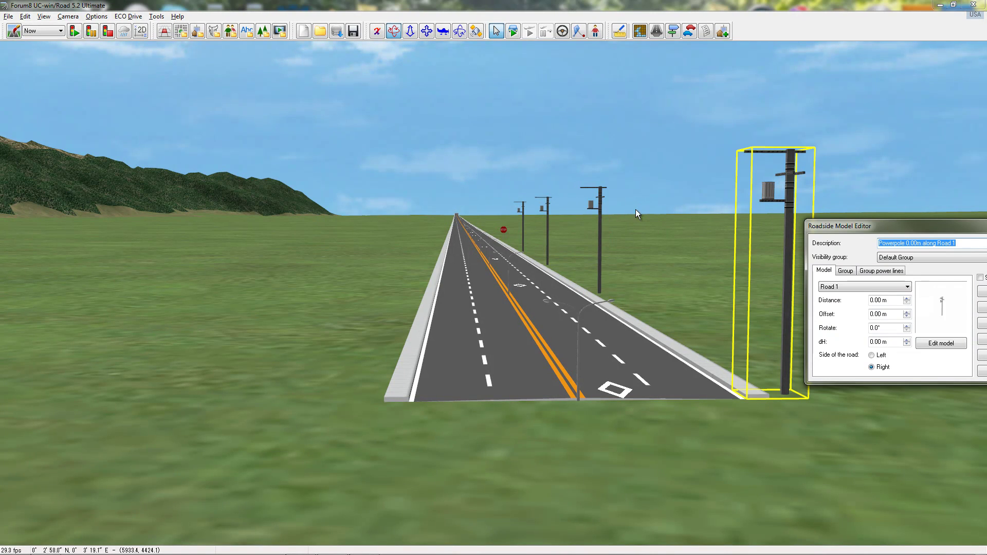
click(601, 210)
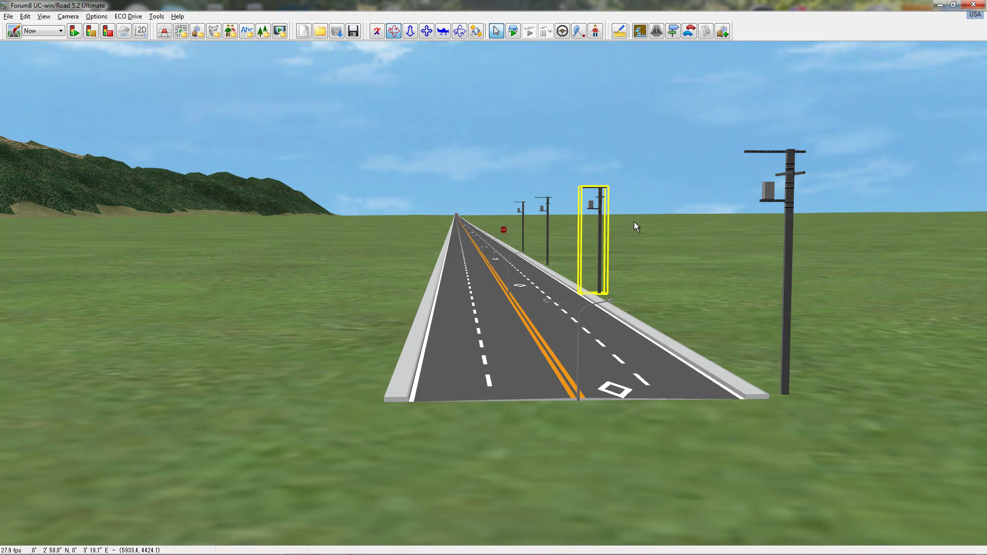
scroll(634, 221, up, 1)
click(692, 248)
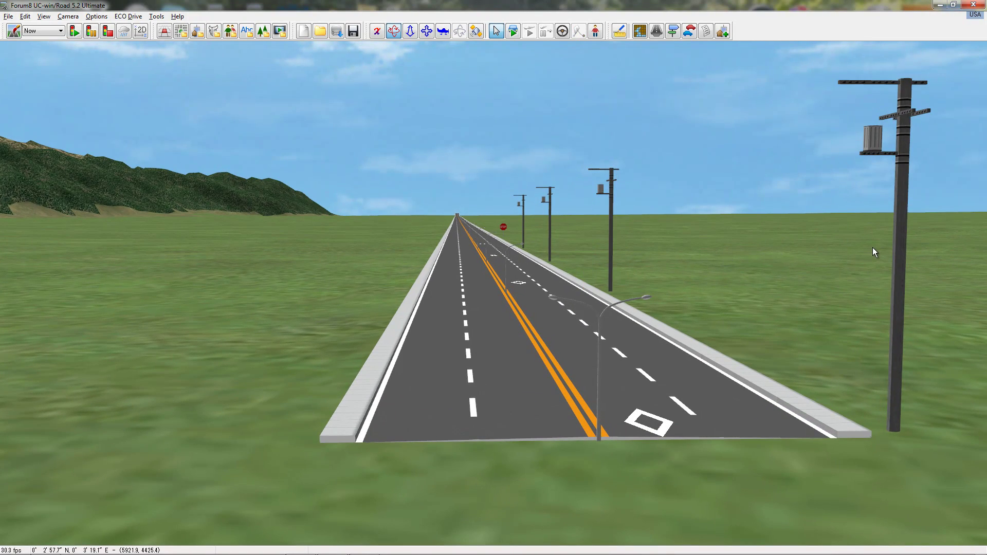
scroll(873, 247, up, 4)
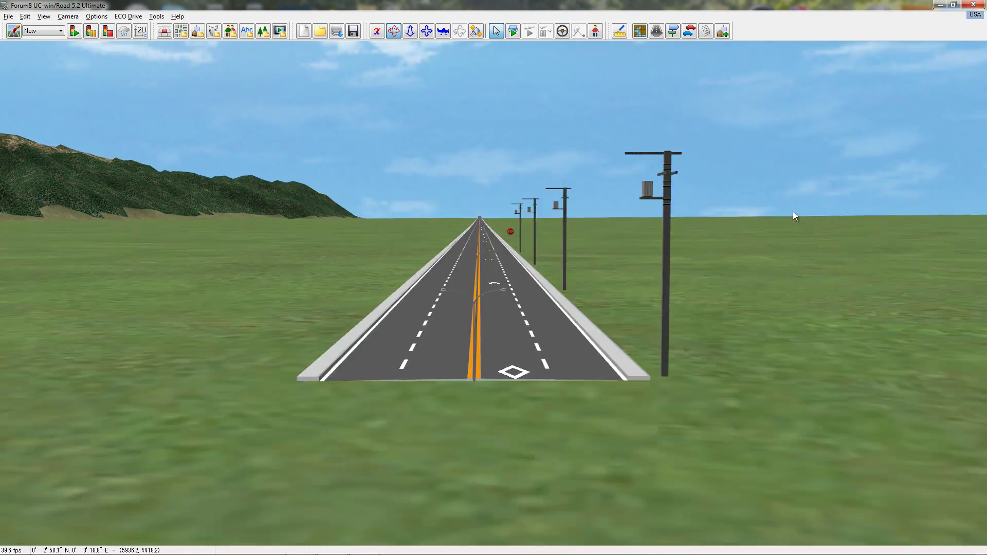
Open the first powerpole for editing, enable power lines and apply them to the whole group
double_click(666, 210)
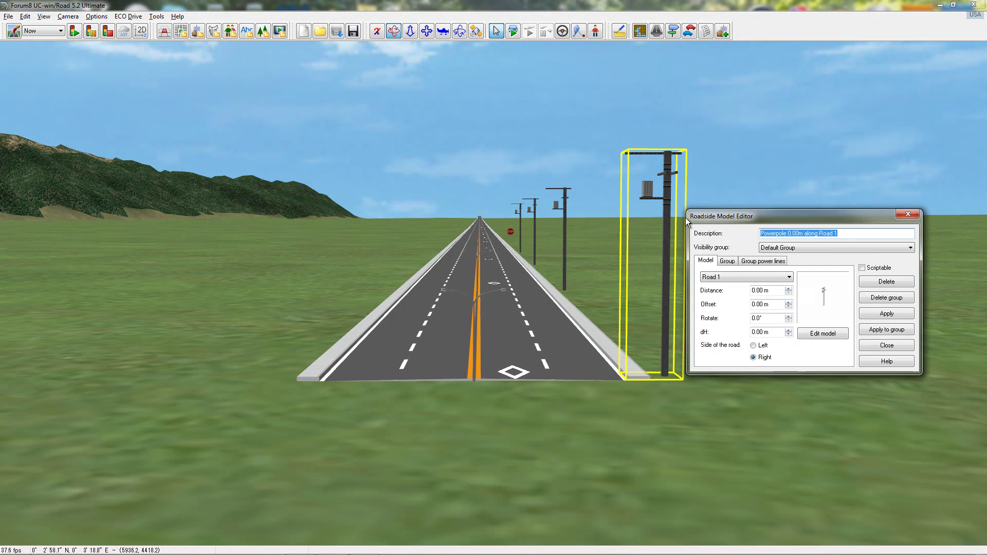
click(745, 260)
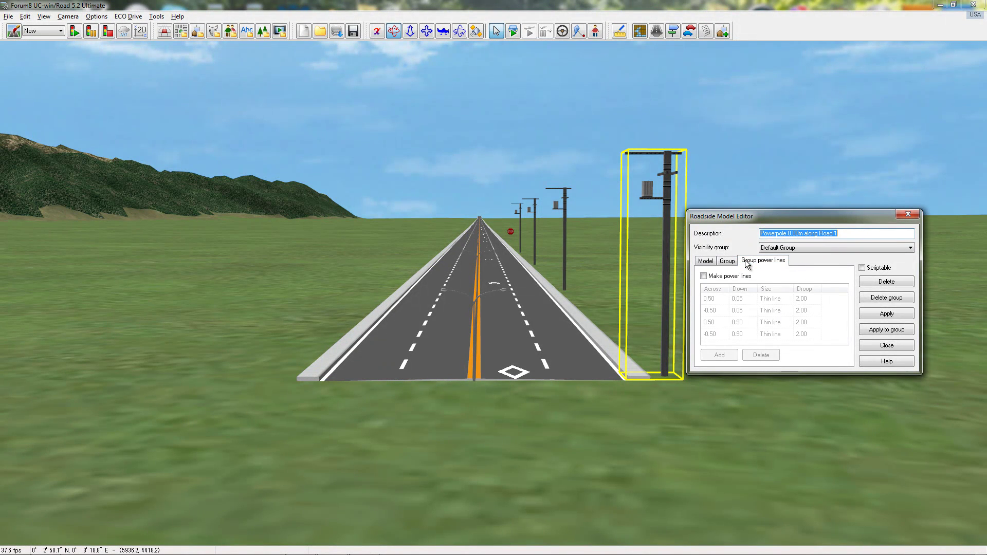
click(703, 277)
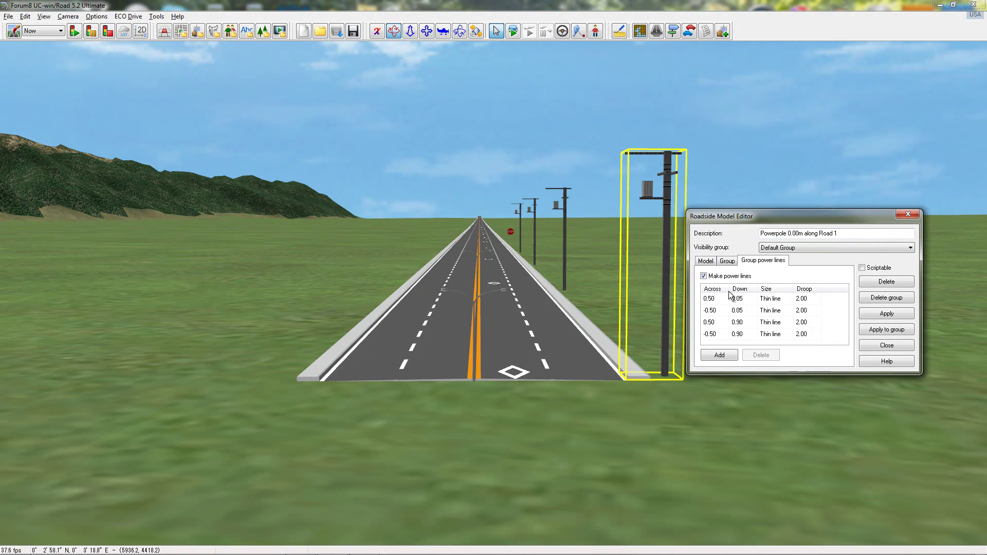
click(881, 332)
Inspect the power lines strung between the powerpoles and the position and size settings of the individual lines
key(Up)
key(Right)
drag(631, 230, 706, 273)
scroll(763, 313, down, 1)
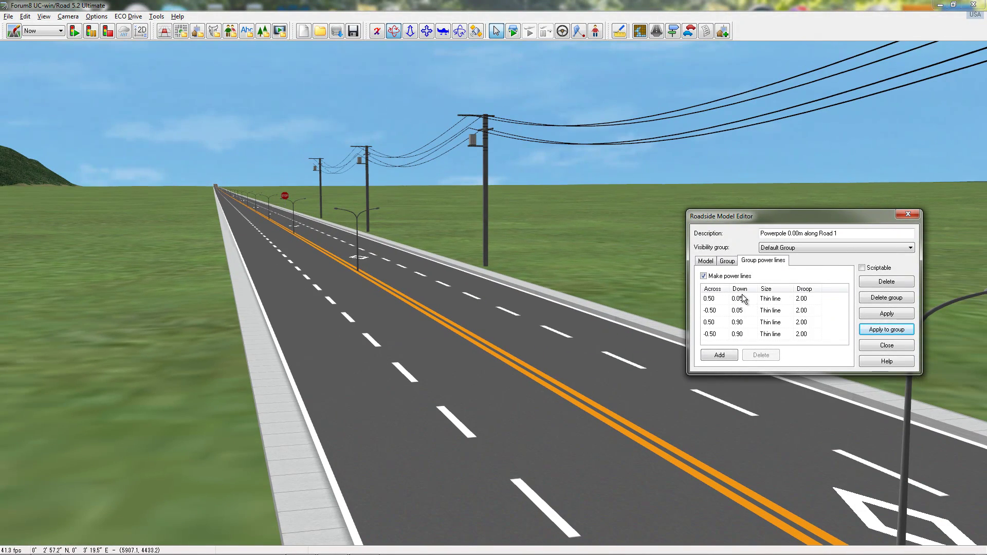
scroll(743, 300, down, 2)
scroll(637, 236, down, 3)
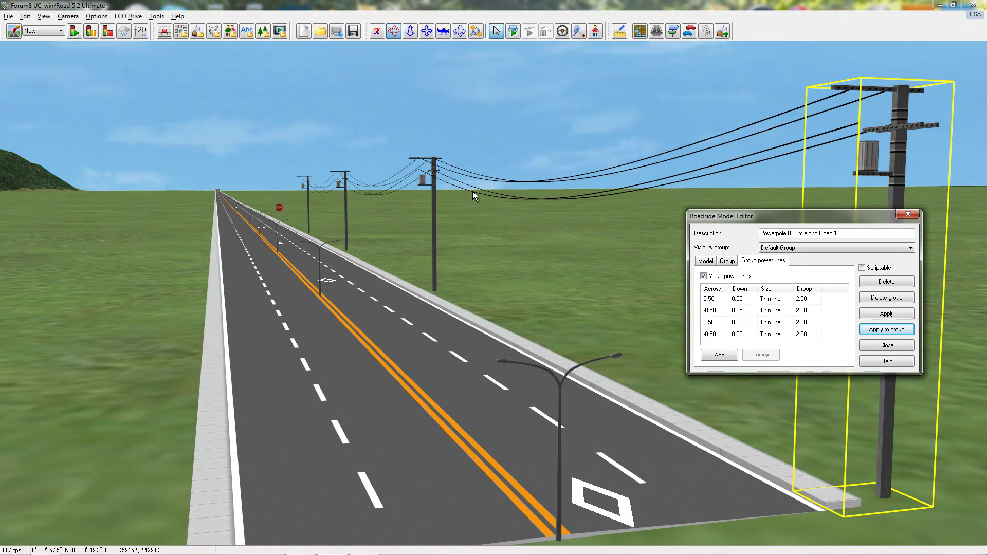
click(764, 334)
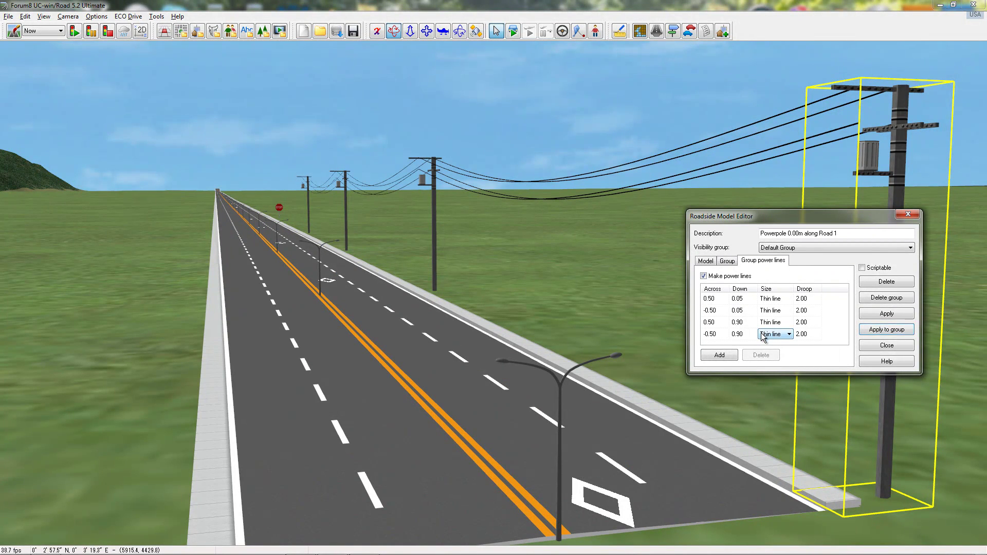
click(717, 335)
click(740, 335)
click(712, 298)
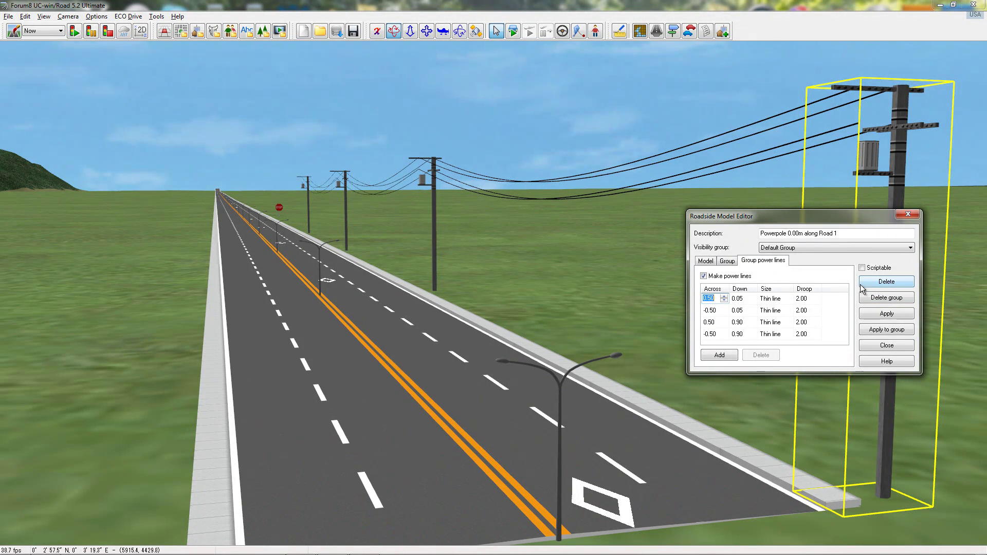
click(738, 335)
Set the size of the fourth power line to Fine line and apply it to the whole powerpole group
click(773, 336)
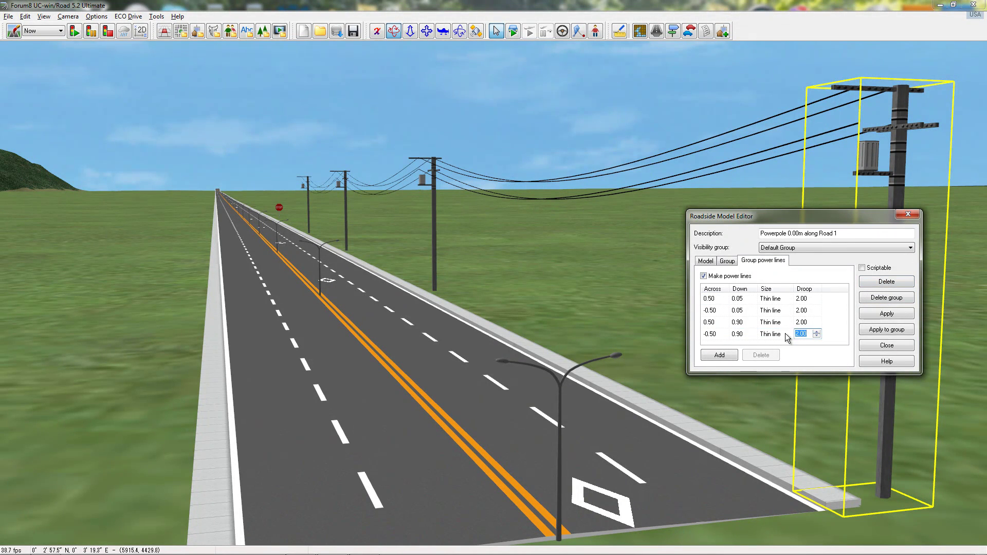
click(789, 335)
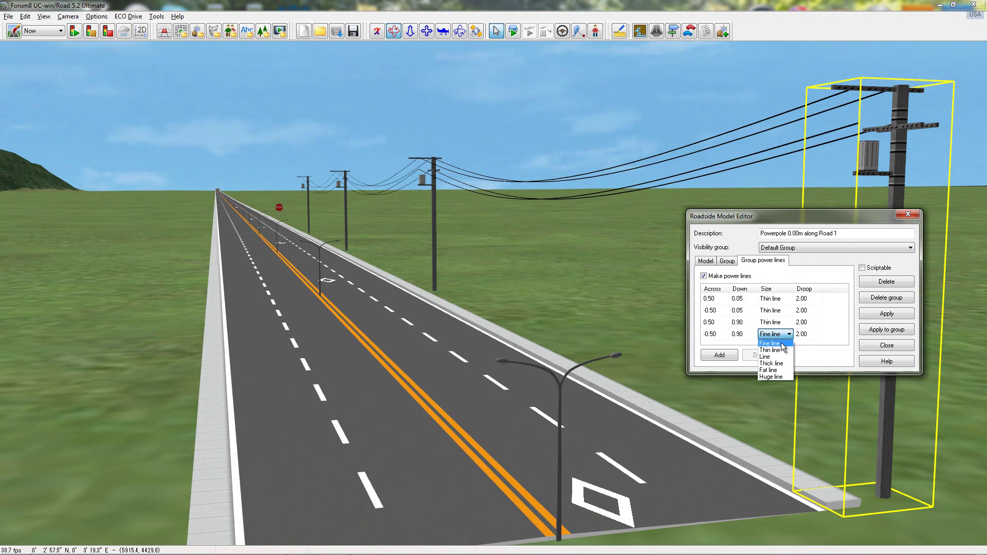
click(776, 343)
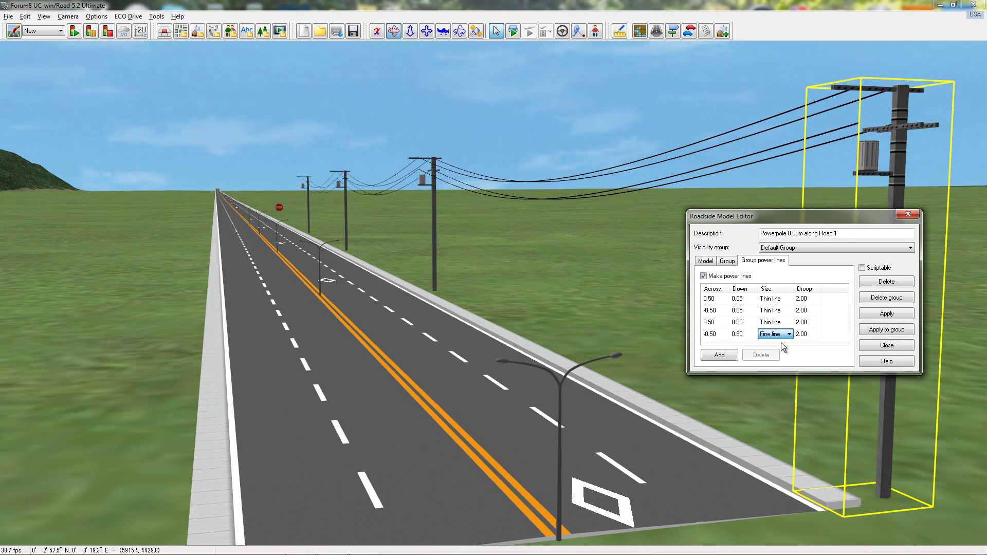
click(878, 315)
click(885, 331)
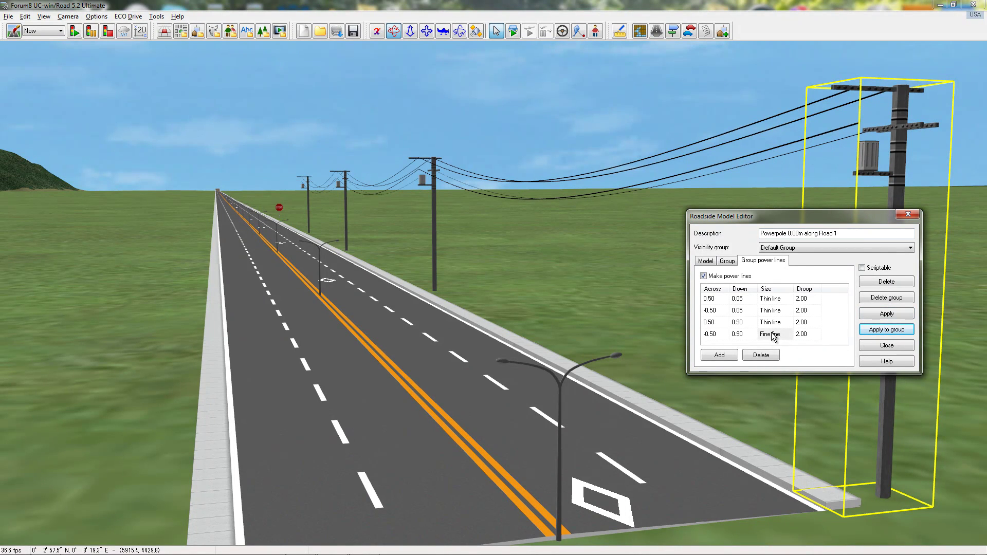
Delete the first powerpole at the start of Road 1
click(792, 299)
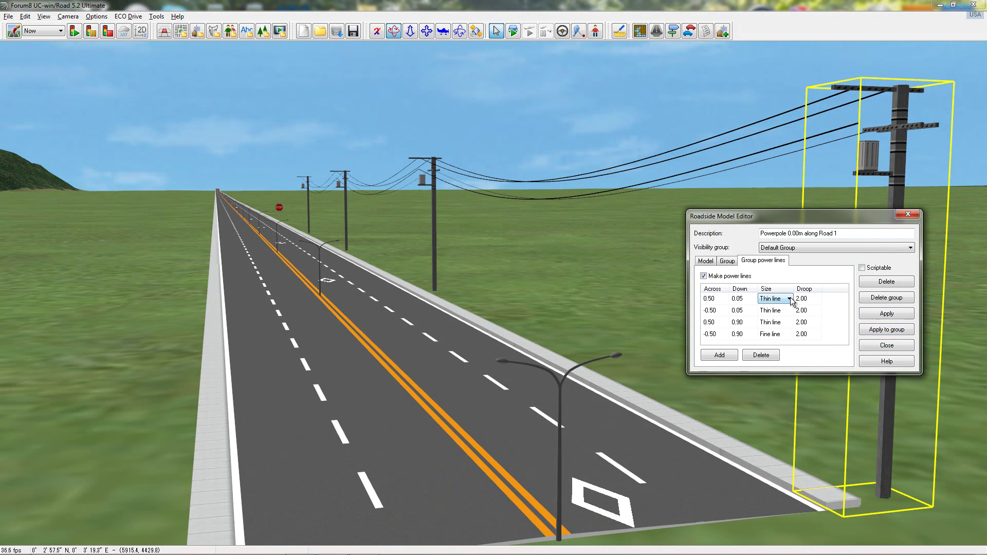
click(874, 285)
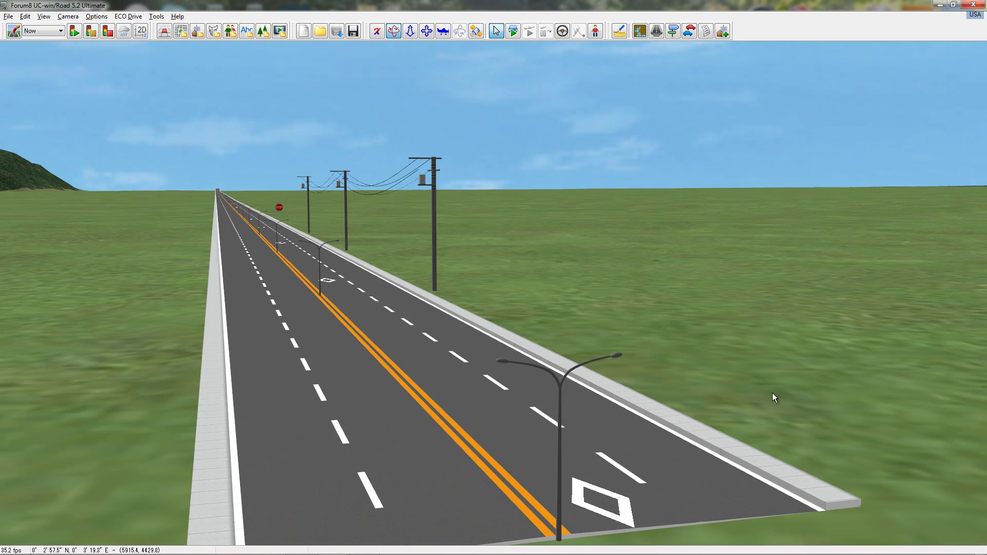
scroll(482, 240, up, 5)
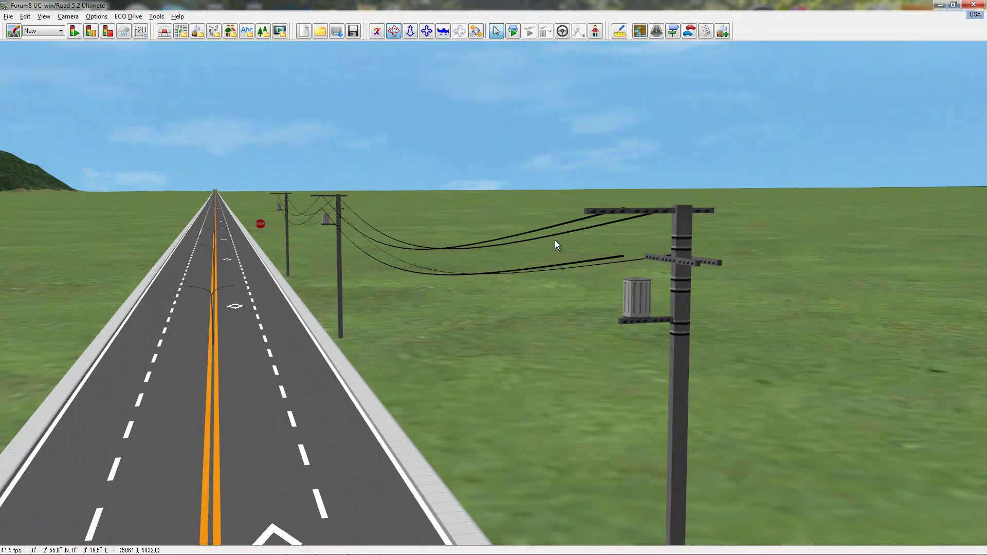
Remove the Fine line cable from the power line between the two nearest remaining powerpoles and apply the change
drag(555, 240, 723, 248)
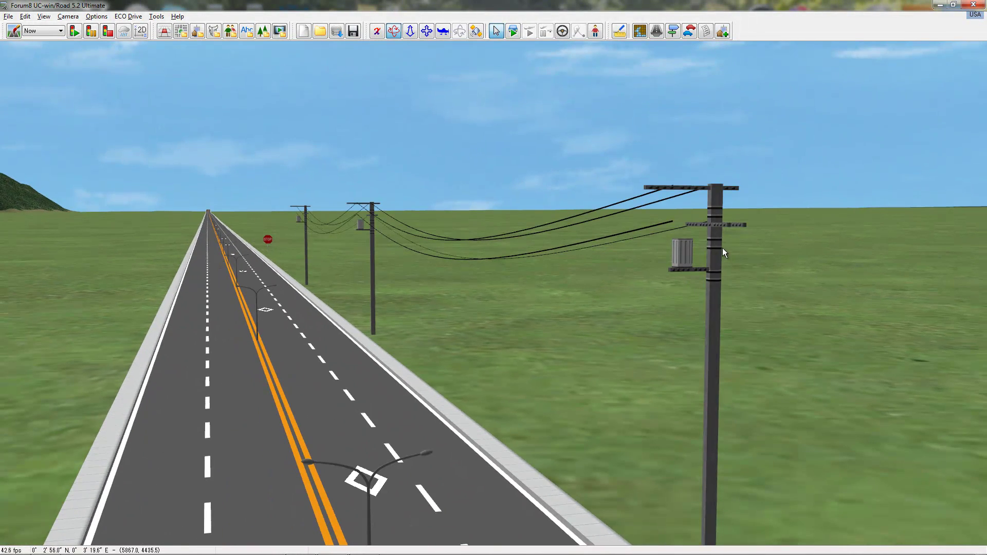
click(659, 223)
drag(533, 183, 529, 265)
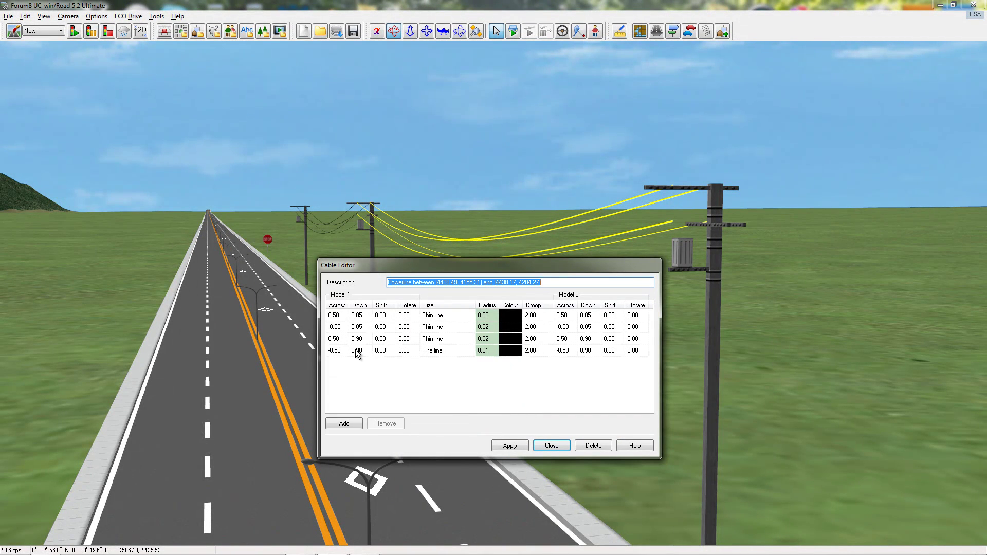
click(379, 350)
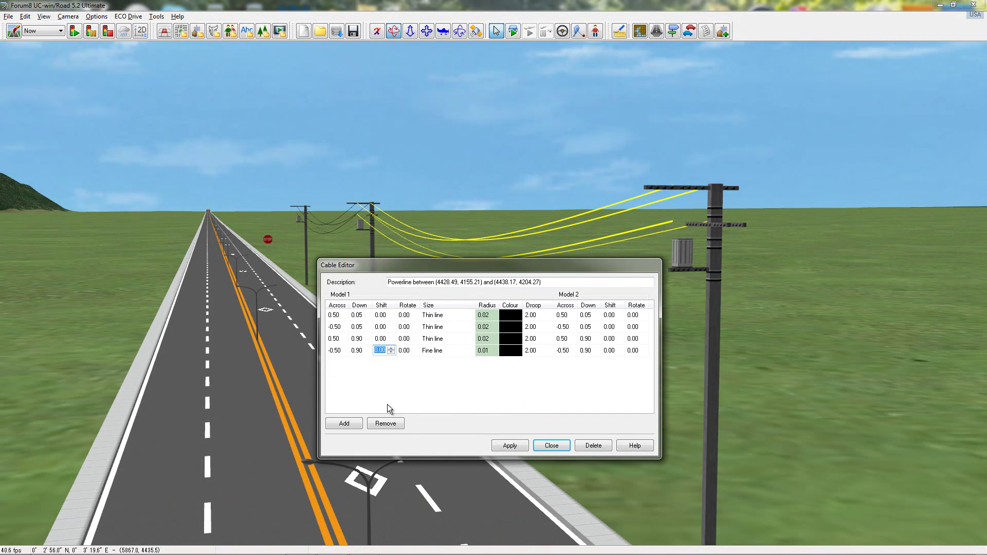
drag(420, 266, 426, 291)
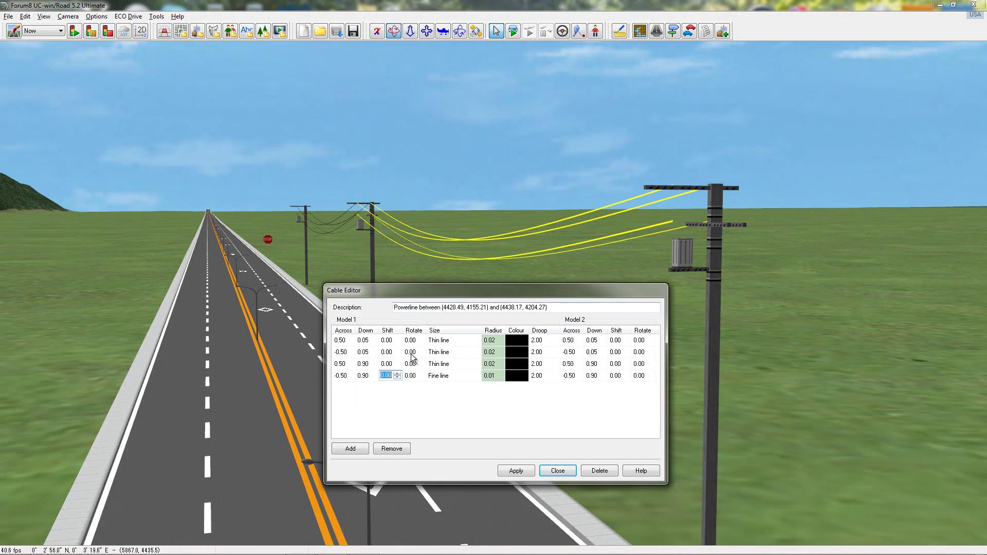
click(402, 450)
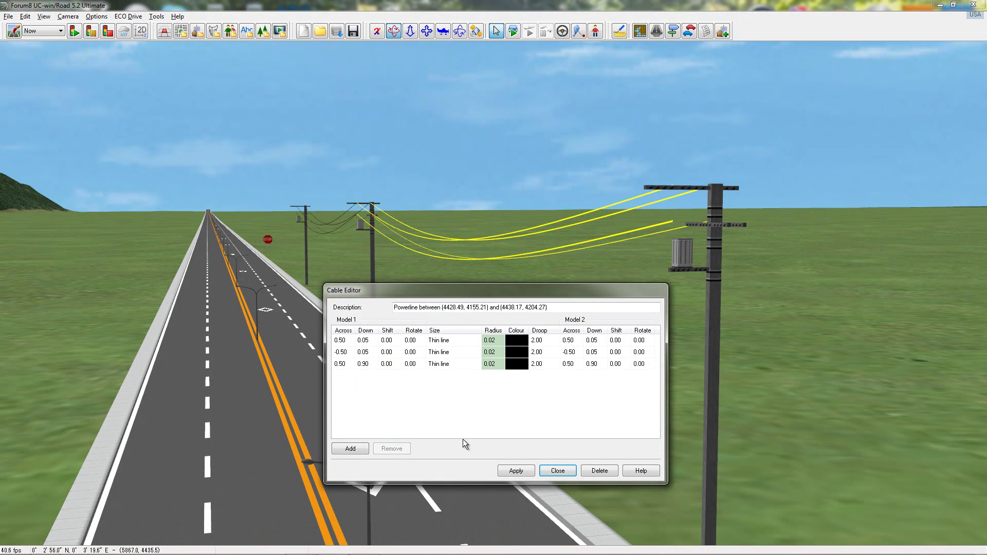
click(524, 476)
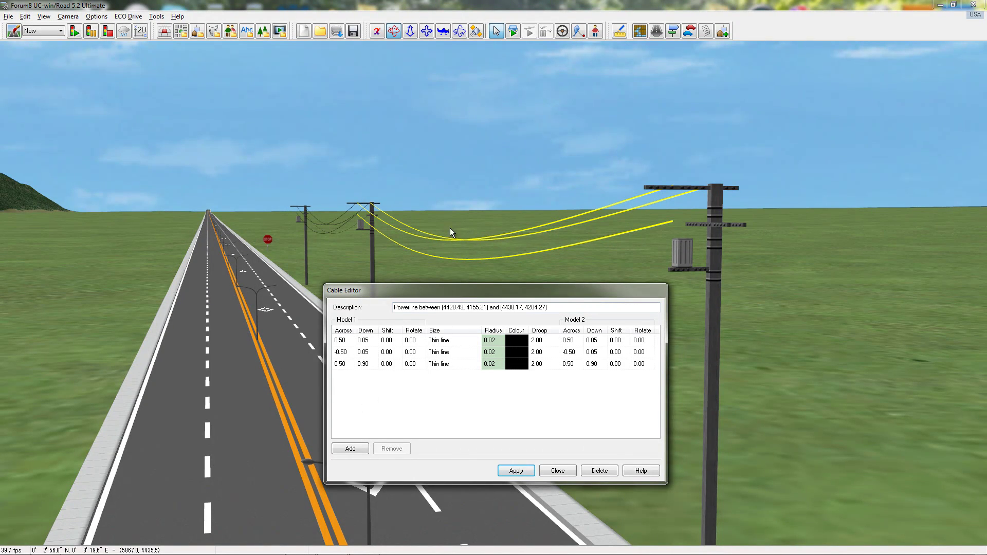
Colour the first cable of that power line purple (128, 0, 128), apply it and close the cable editor
click(523, 345)
click(524, 340)
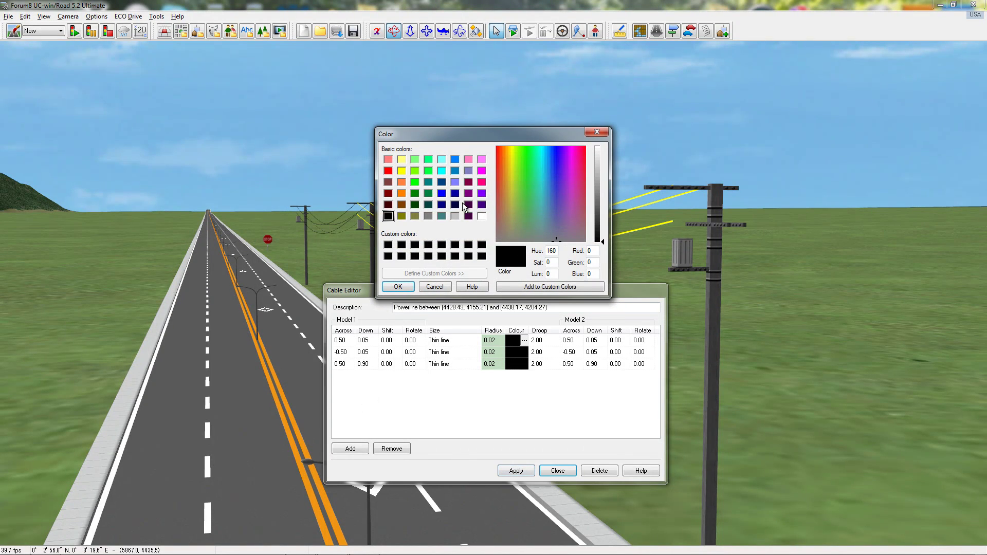
click(467, 193)
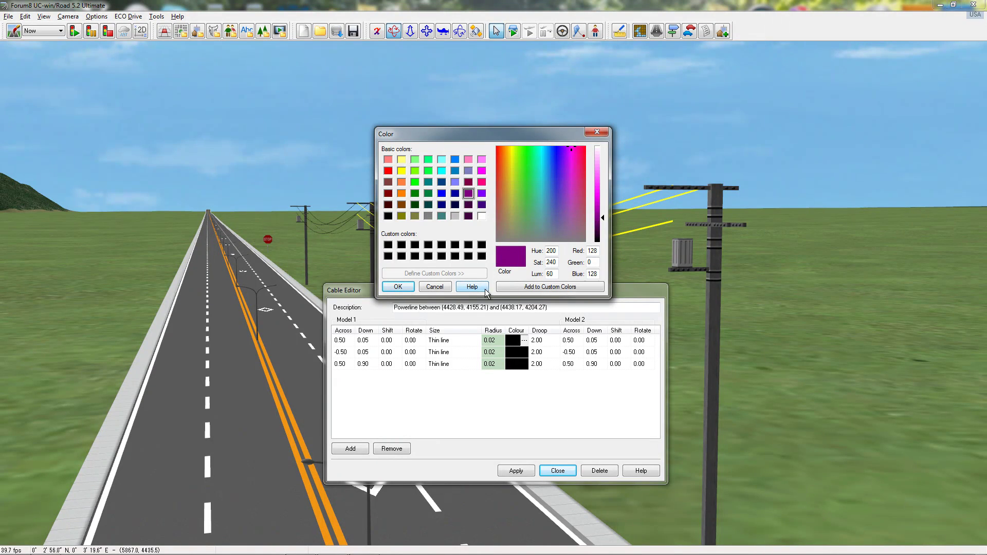
click(398, 286)
click(516, 471)
click(557, 471)
click(604, 113)
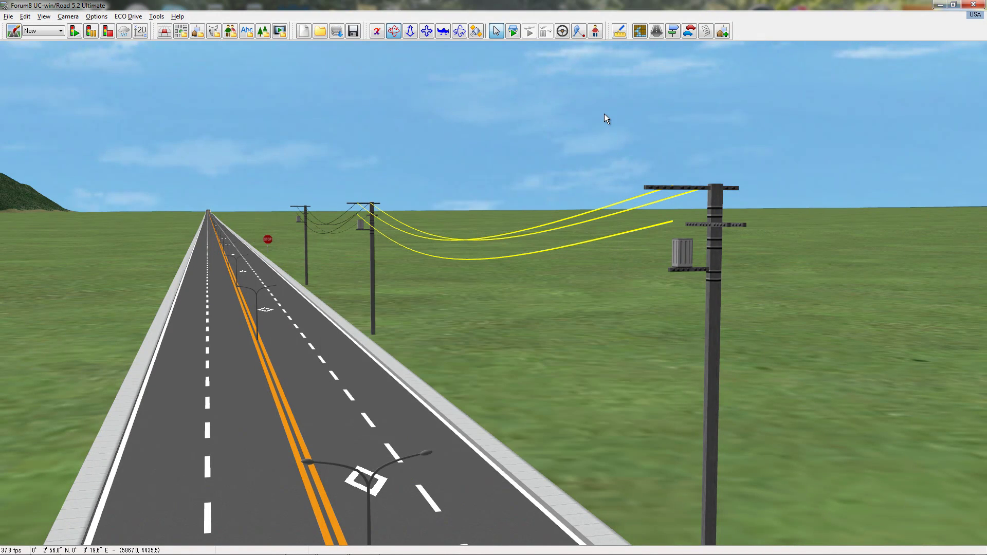
scroll(609, 131, up, 2)
drag(609, 131, 307, 347)
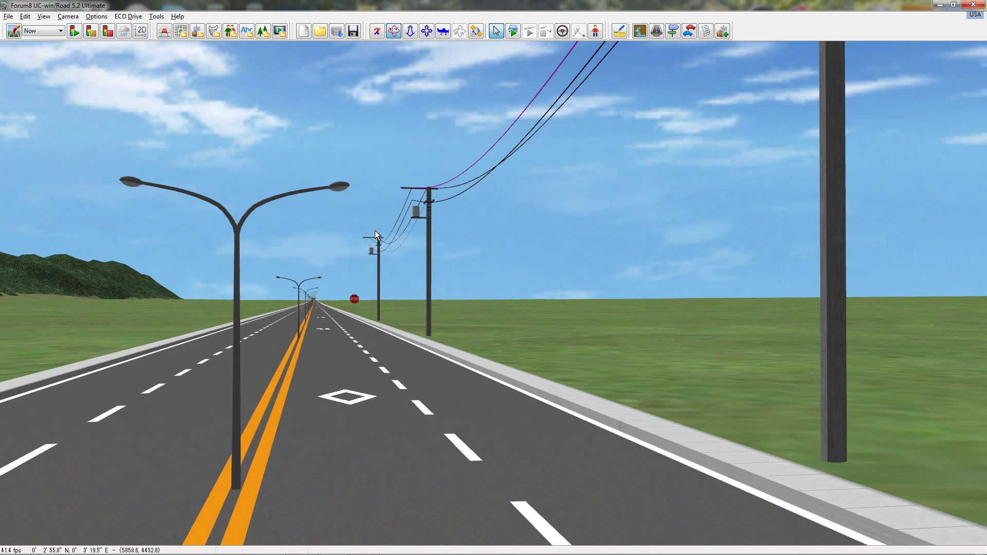
Check the distance positions at two points on the far section of Road 1 in the road information
drag(371, 246, 593, 313)
double_click(599, 309)
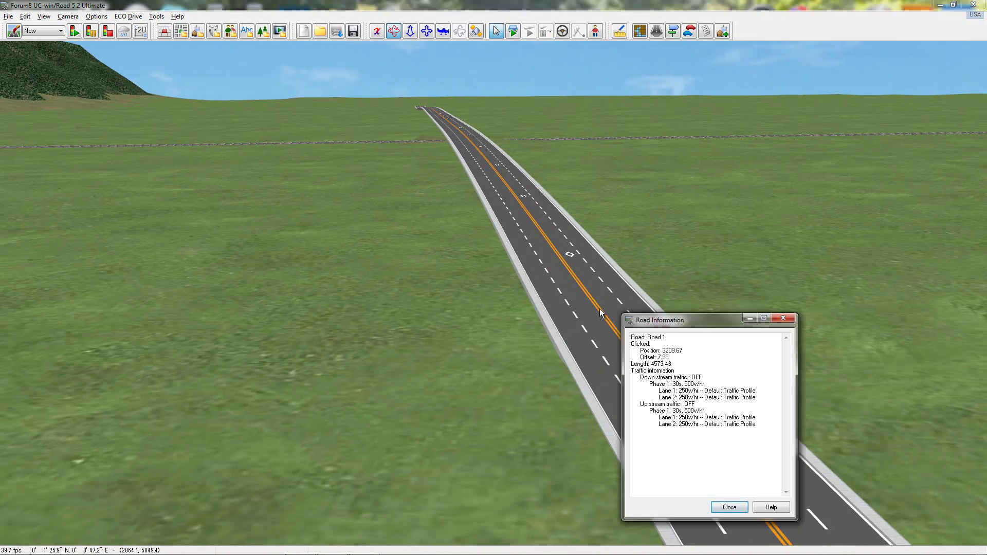
click(729, 508)
drag(729, 507, 618, 375)
click(618, 374)
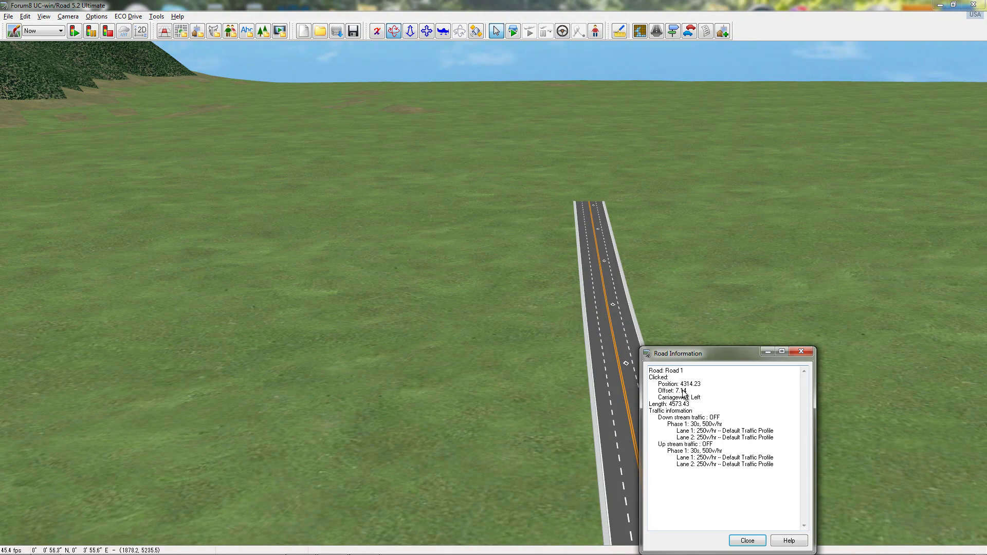
click(746, 540)
Open the roadside objects and start a new roadside model using the pier
drag(613, 209, 672, 34)
click(672, 31)
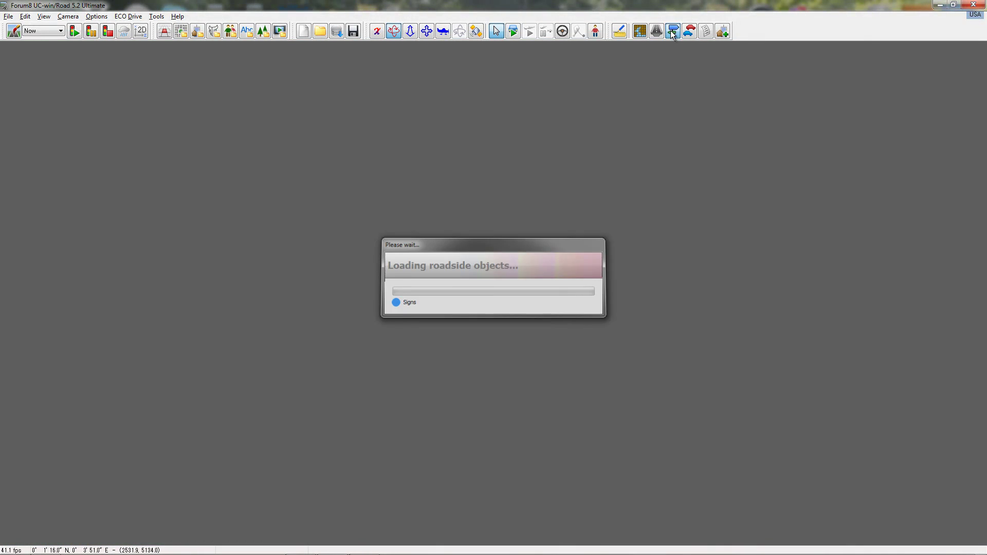
click(360, 187)
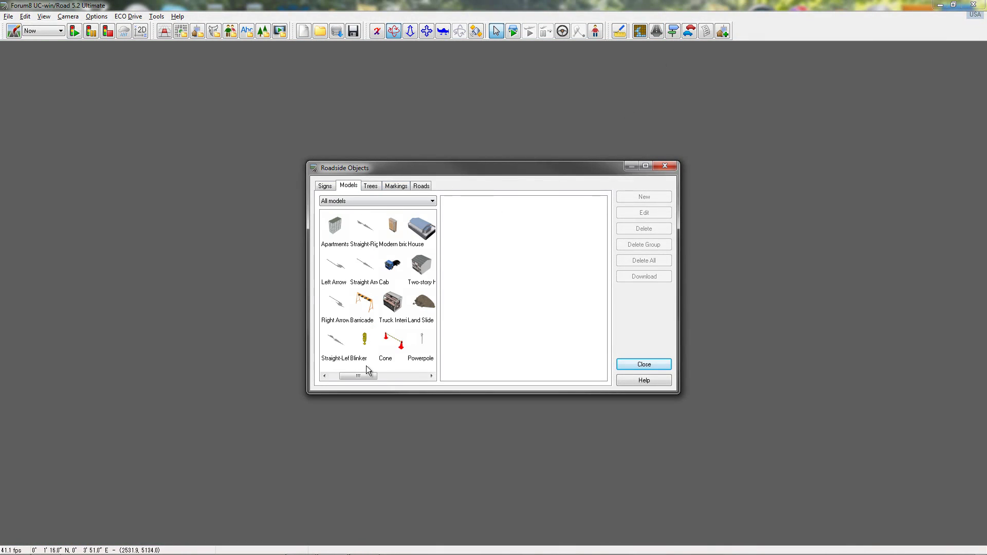
drag(365, 376, 421, 382)
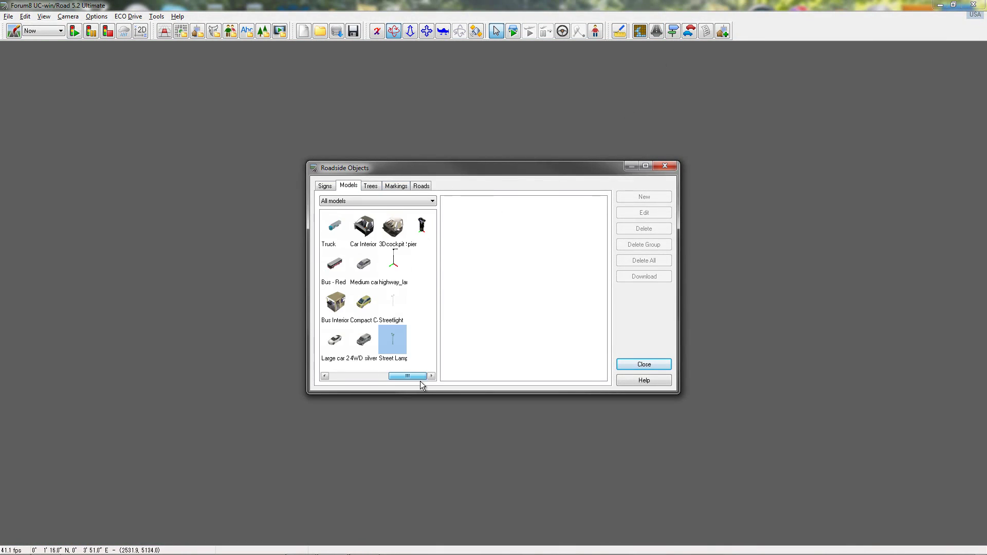
click(421, 225)
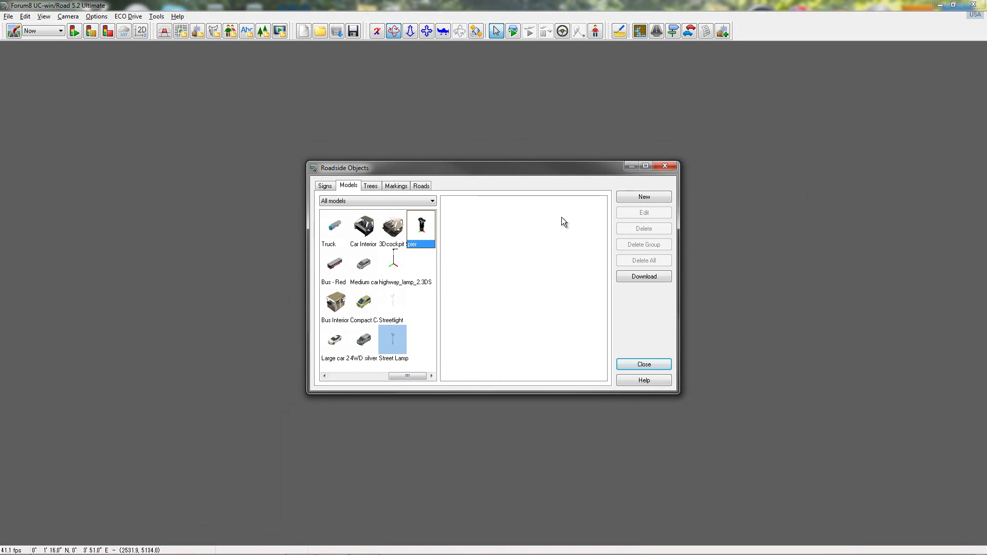
click(621, 199)
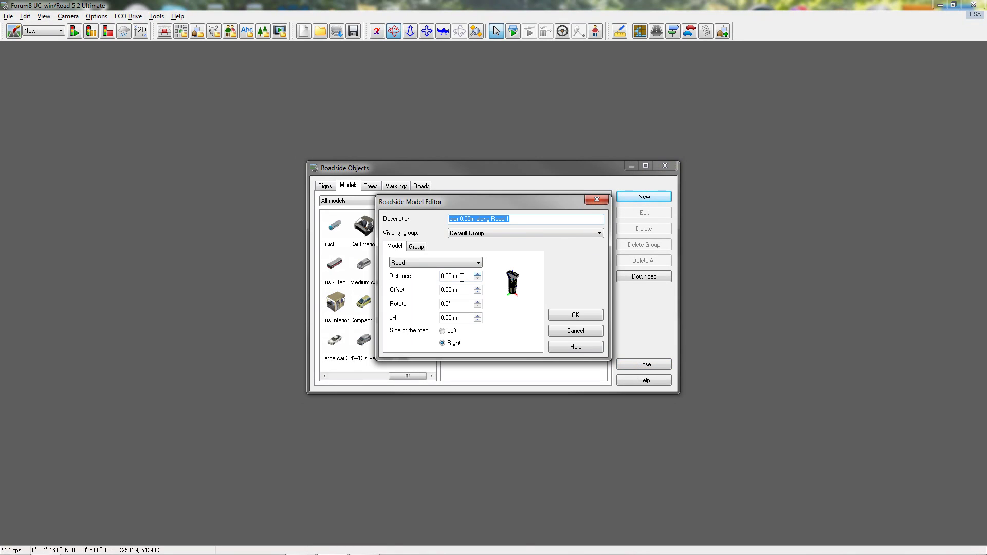
Create the piers as a group of 10 on Road 1, starting at 3200 m with 100 m spacing, and close the roadside objects
drag(461, 278, 421, 275)
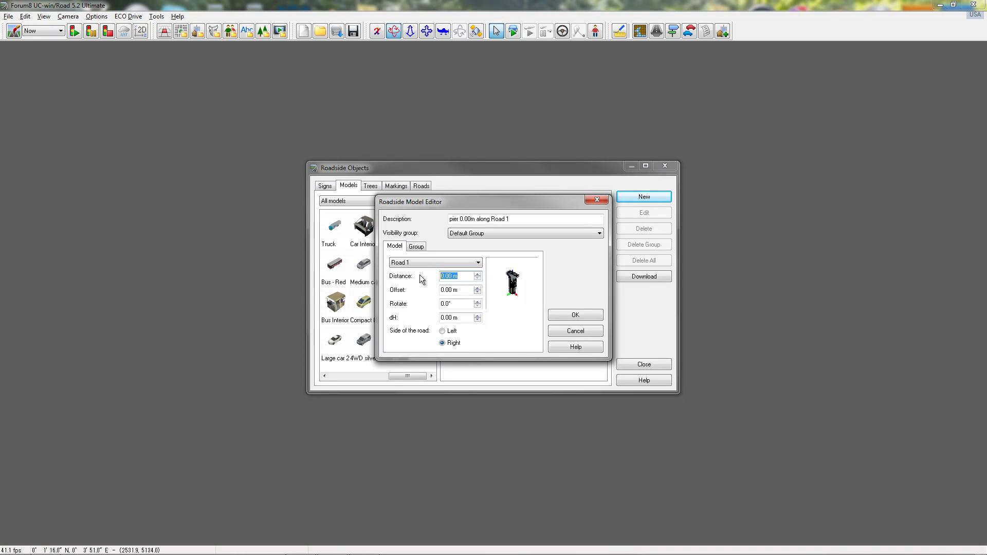
click(416, 246)
key(Tab)
text(3200)
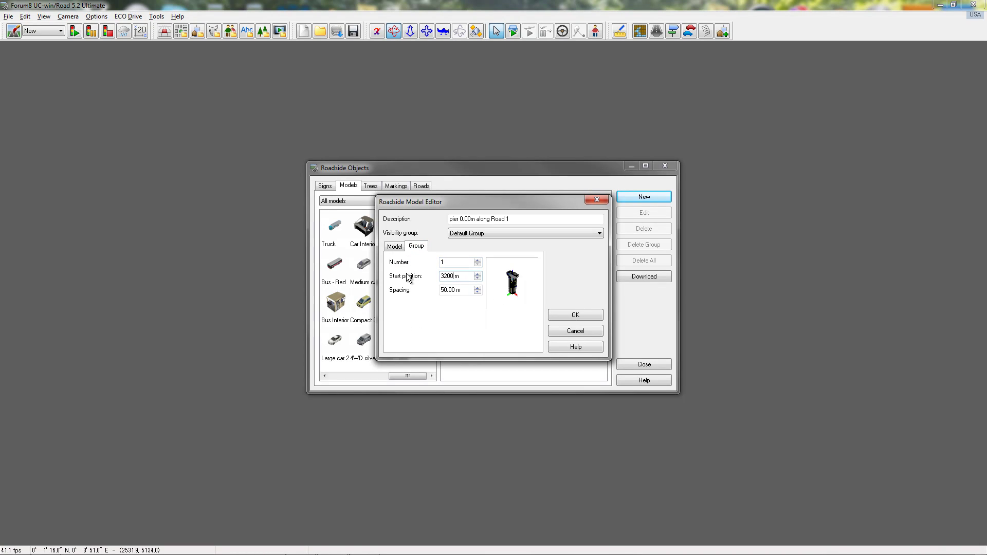
key(Tab)
text(100)
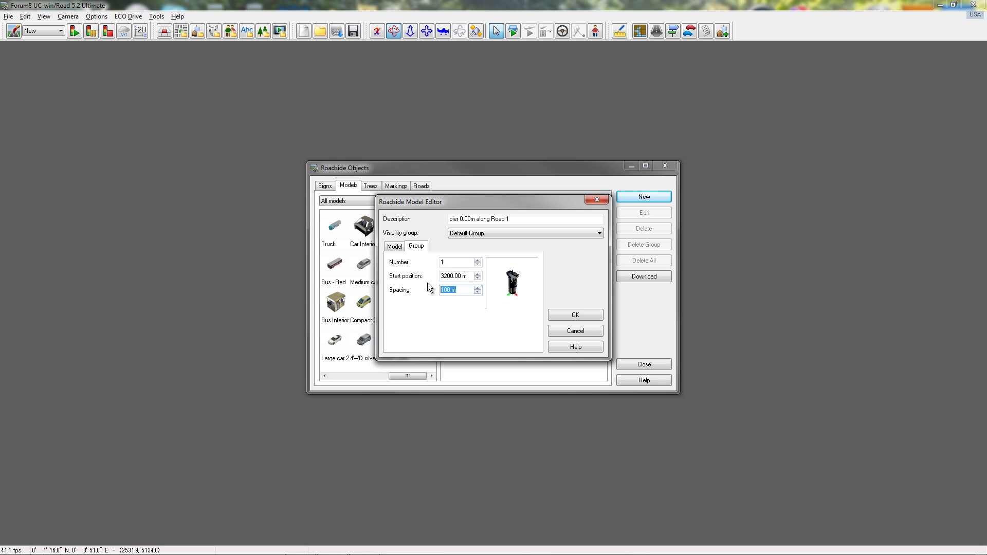
click(450, 263)
text(0)
click(395, 247)
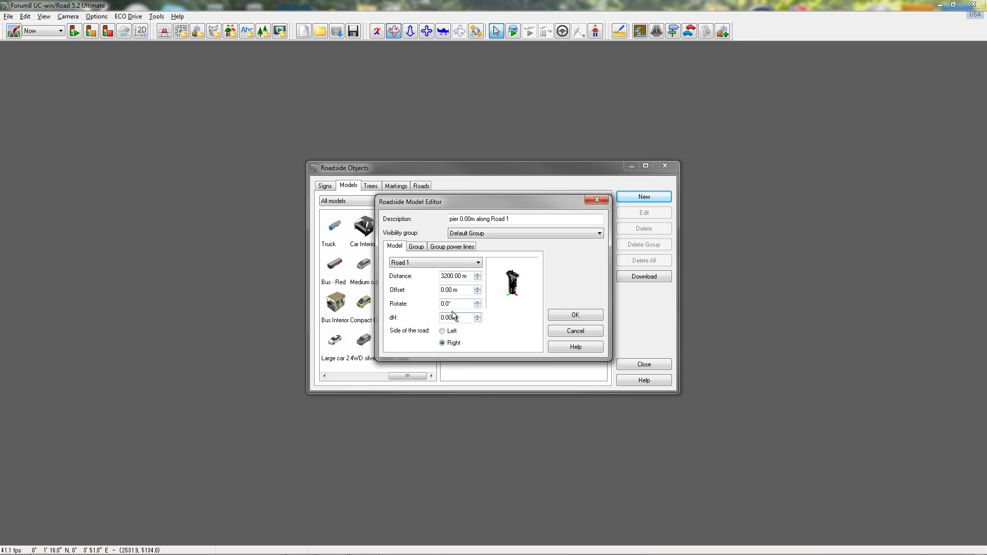
click(576, 317)
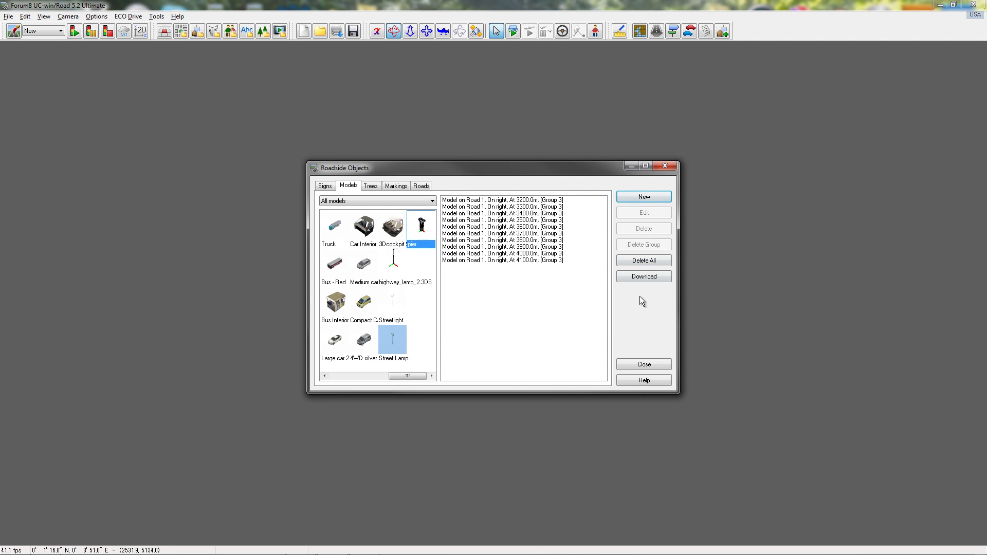
click(633, 366)
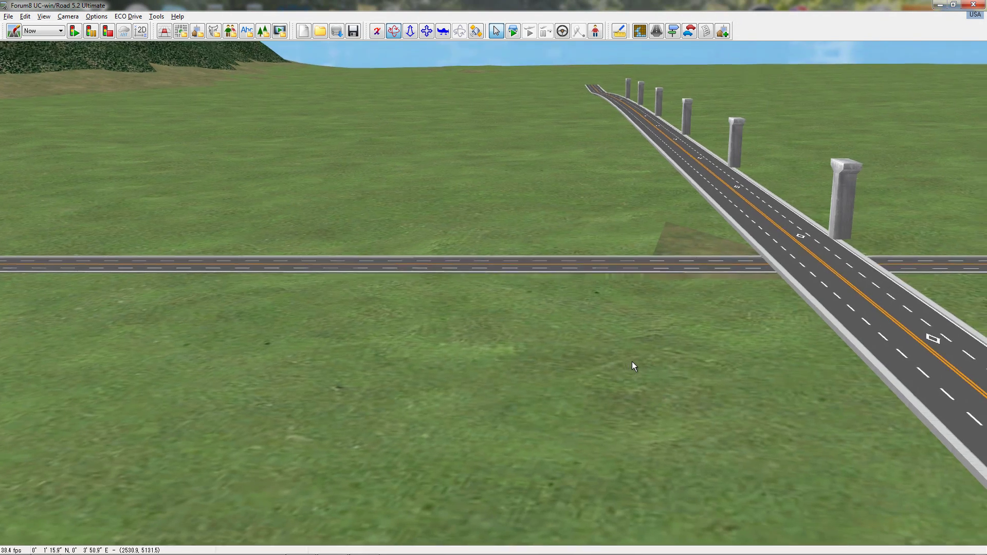
key(Left)
key(Left)
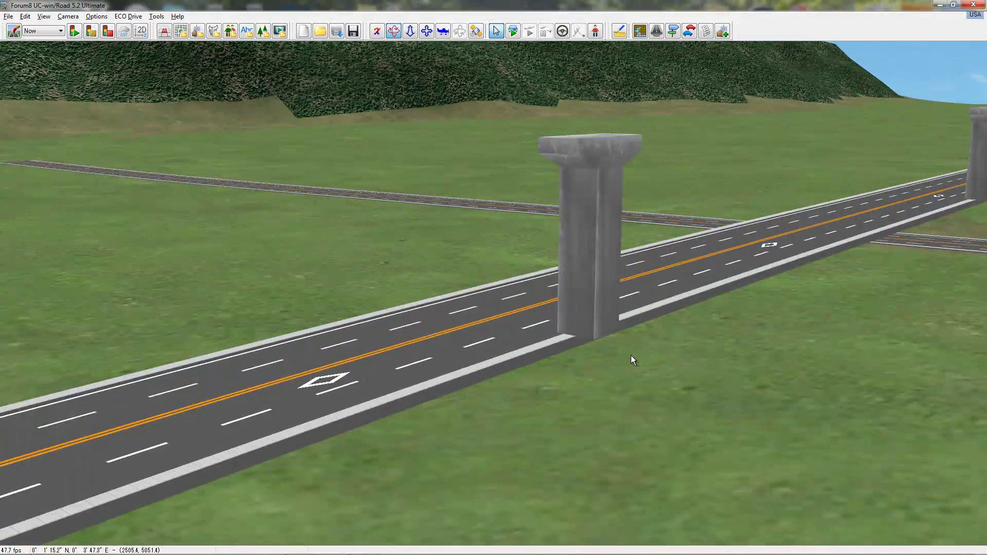
Open the pier at 3500 m on Road 1 and apply a 7.9 m offset and 90° rotation to its whole group
key(Down)
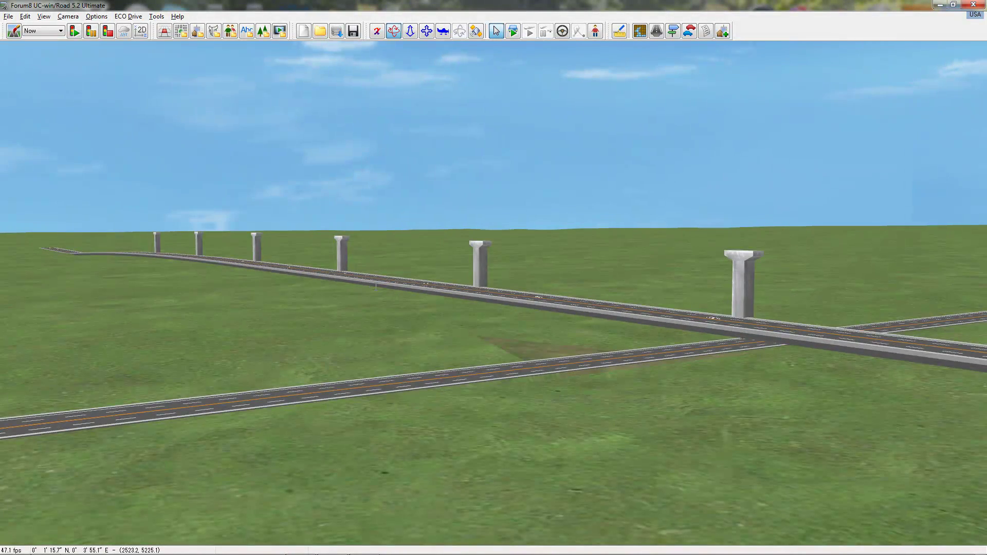
double_click(529, 314)
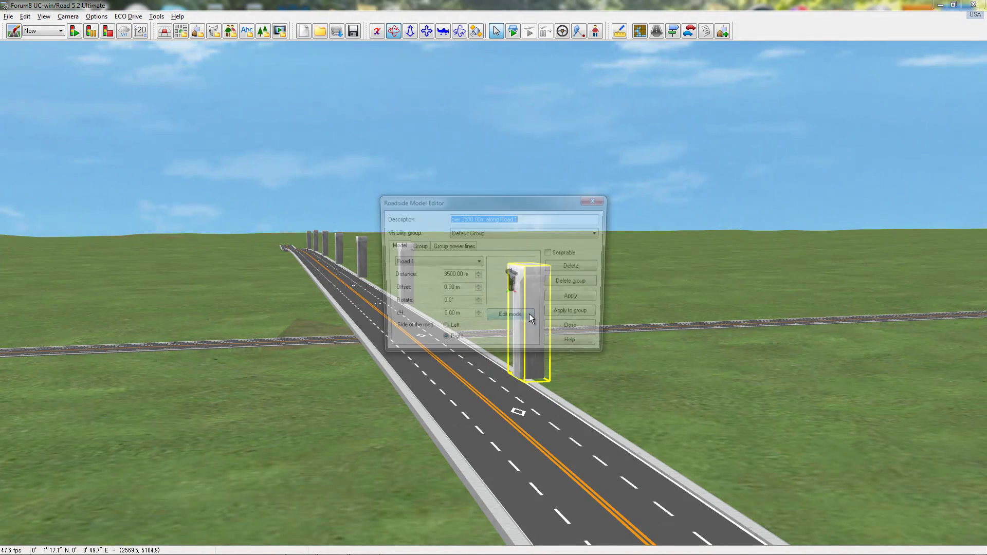
drag(495, 202, 791, 242)
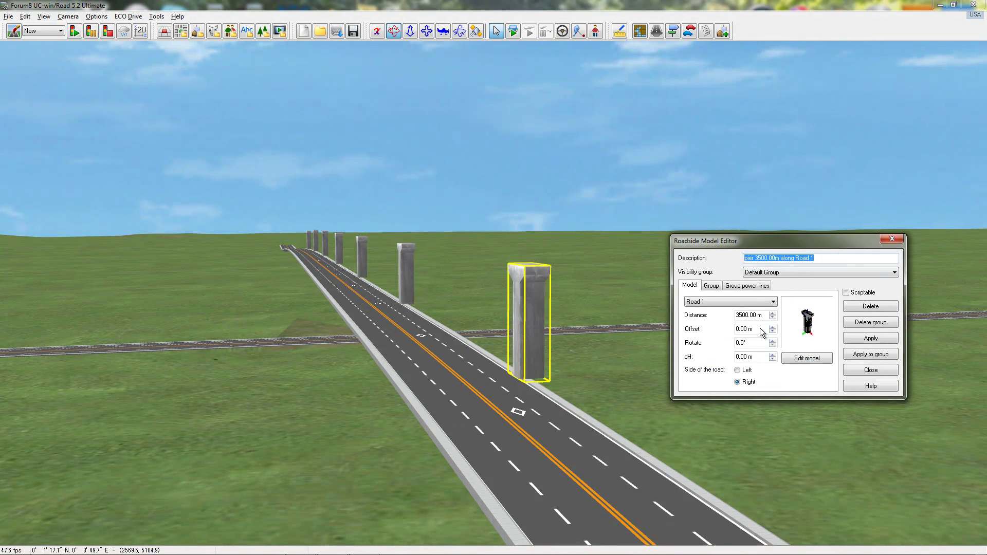
drag(758, 329, 712, 327)
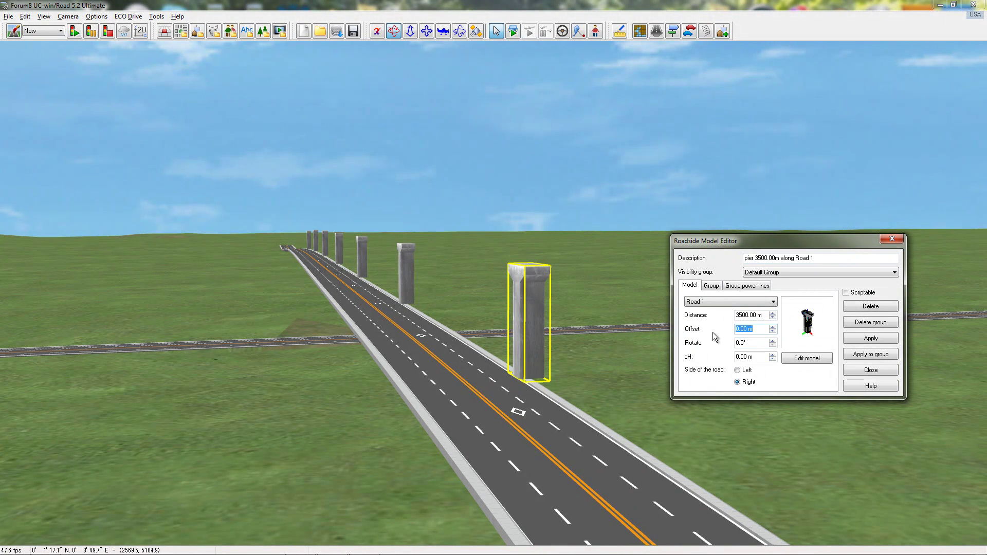
text(7.9)
click(873, 355)
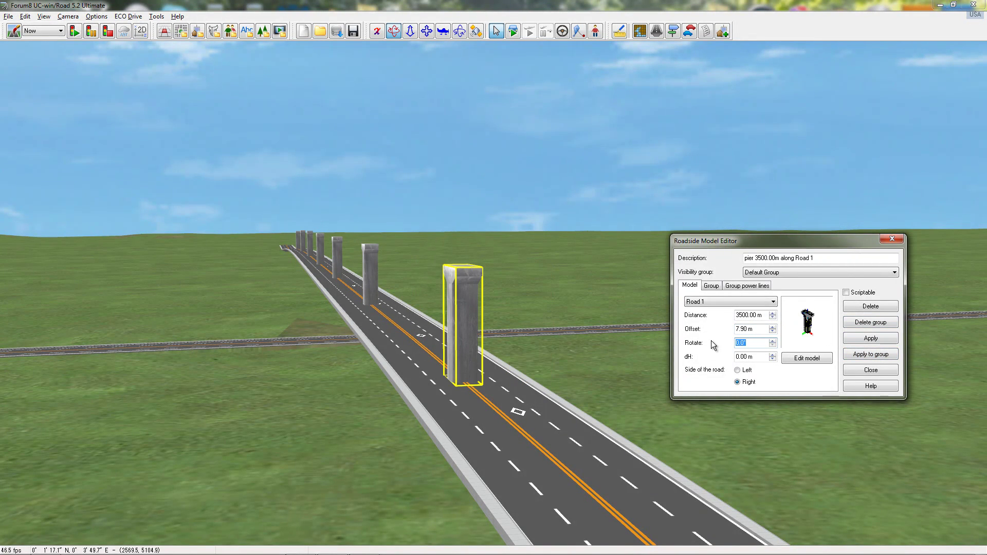
text(90)
click(863, 353)
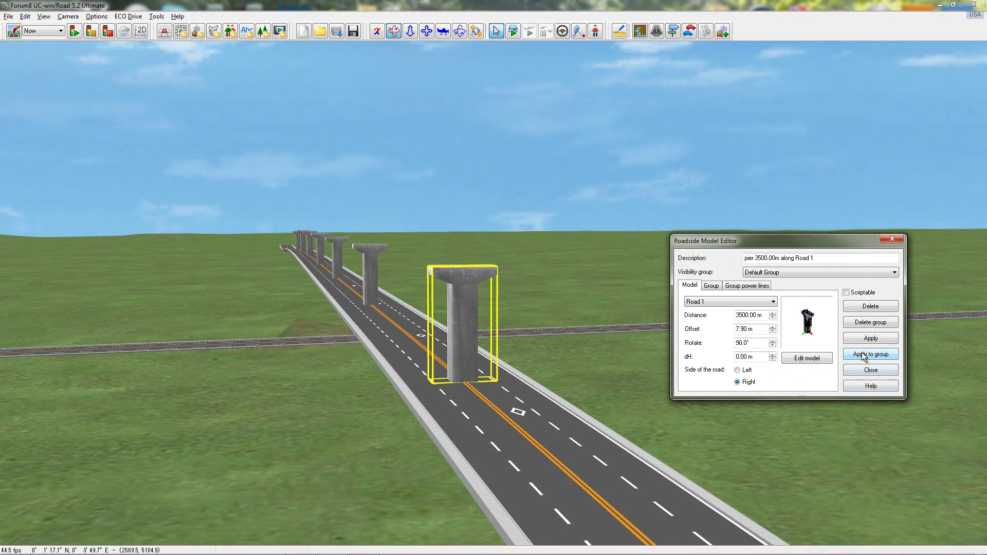
Try a height difference (dH) of 10 m on the whole pier group
drag(763, 357, 725, 353)
text(10)
click(871, 357)
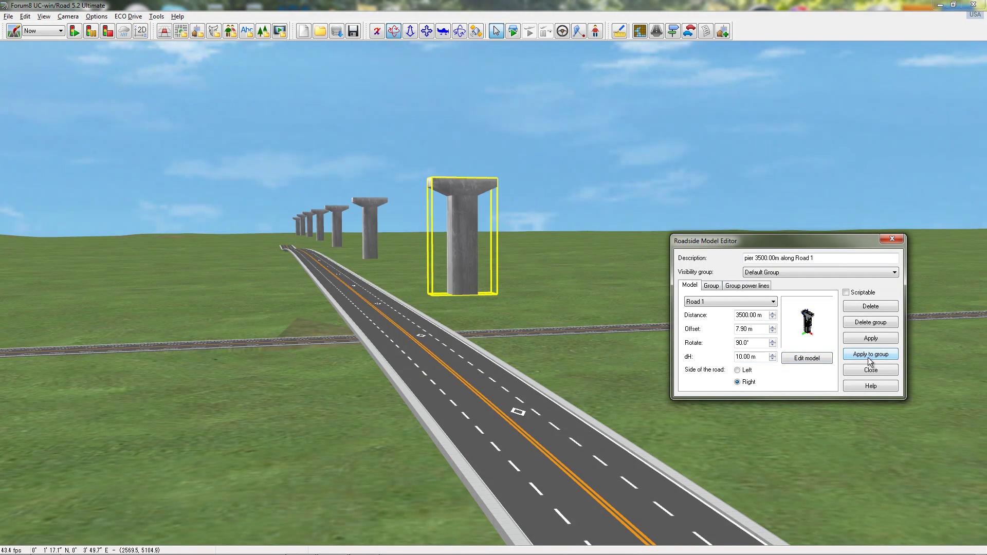
Try lowering the whole pier group with height differences (dH) of -10 m, -11 m and -17 m
click(736, 359)
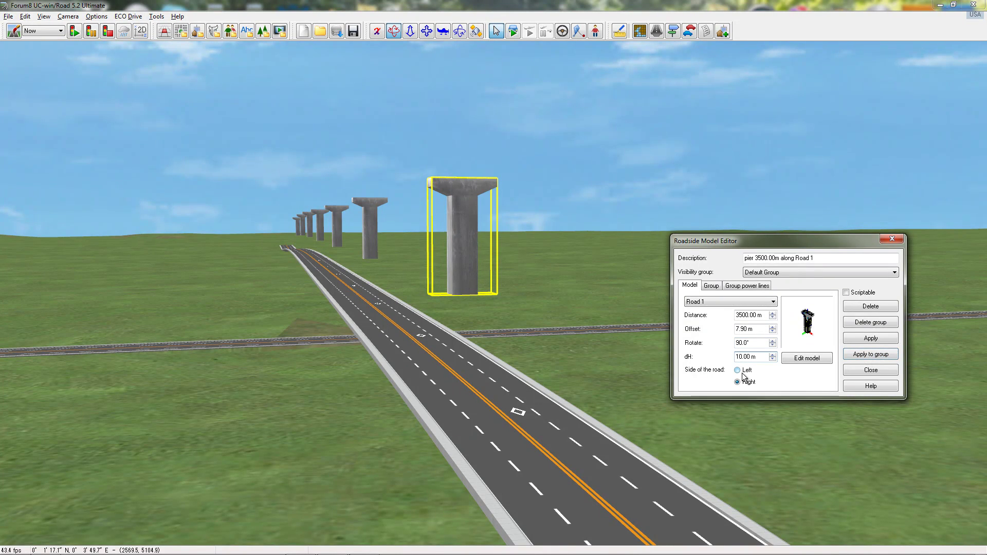
click(886, 356)
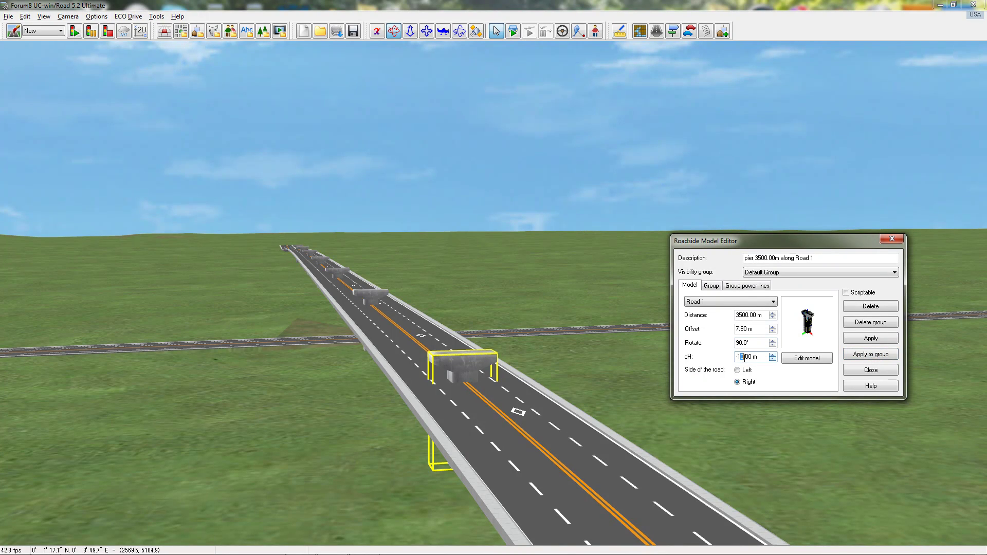
click(867, 360)
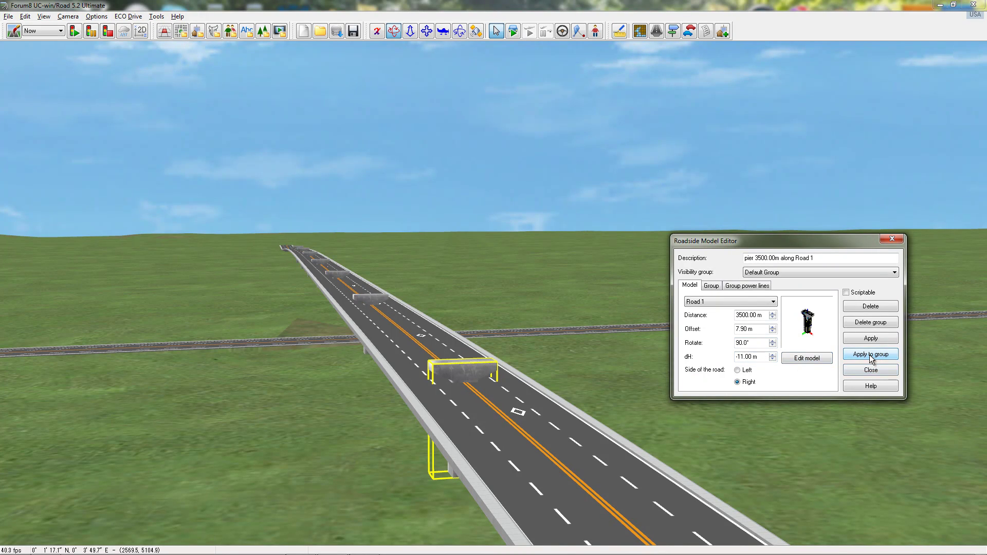
drag(757, 357, 736, 355)
key(BackSpace)
click(872, 355)
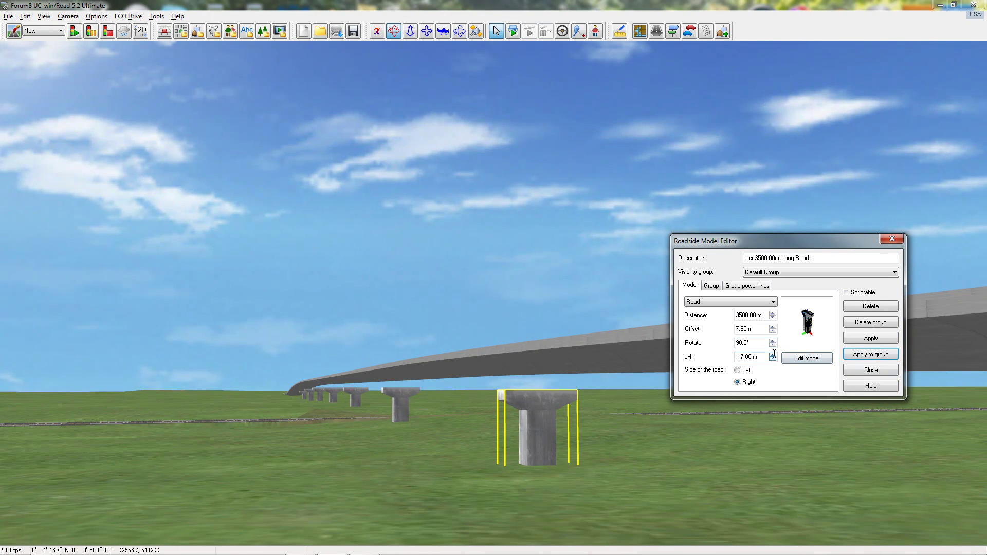
Set the pier's height difference (dH) to -15 m, apply it to the group and close the roadside model editor
click(774, 354)
click(772, 360)
text(5)
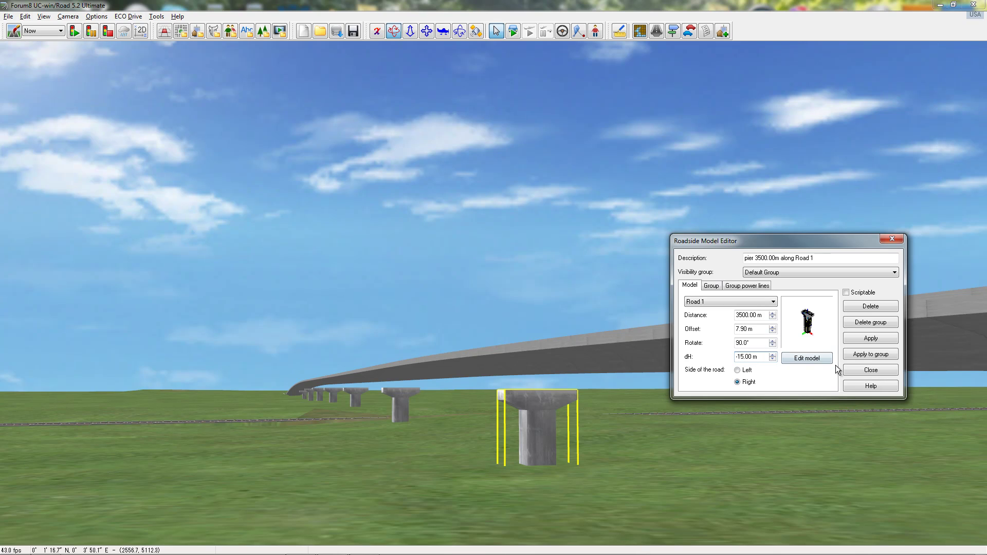
click(870, 356)
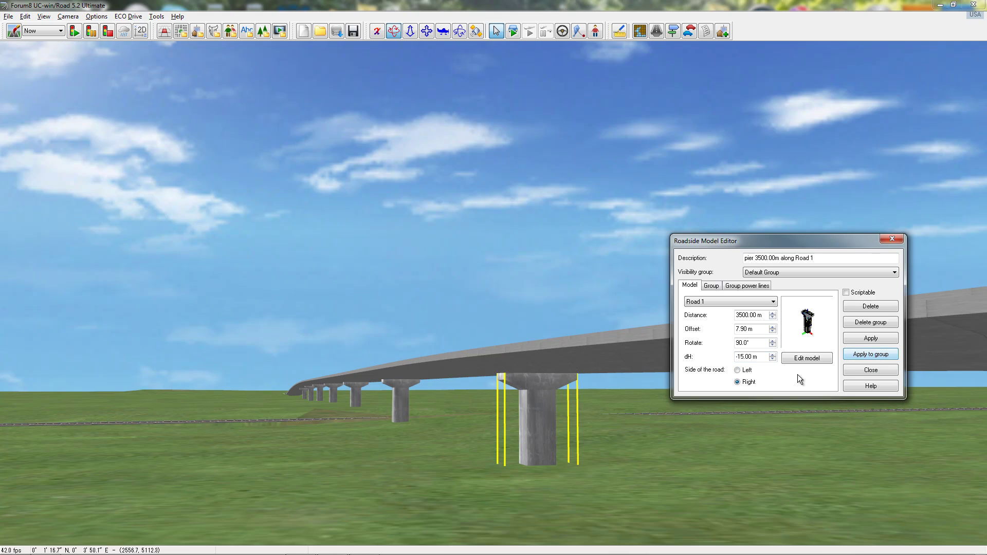
click(860, 370)
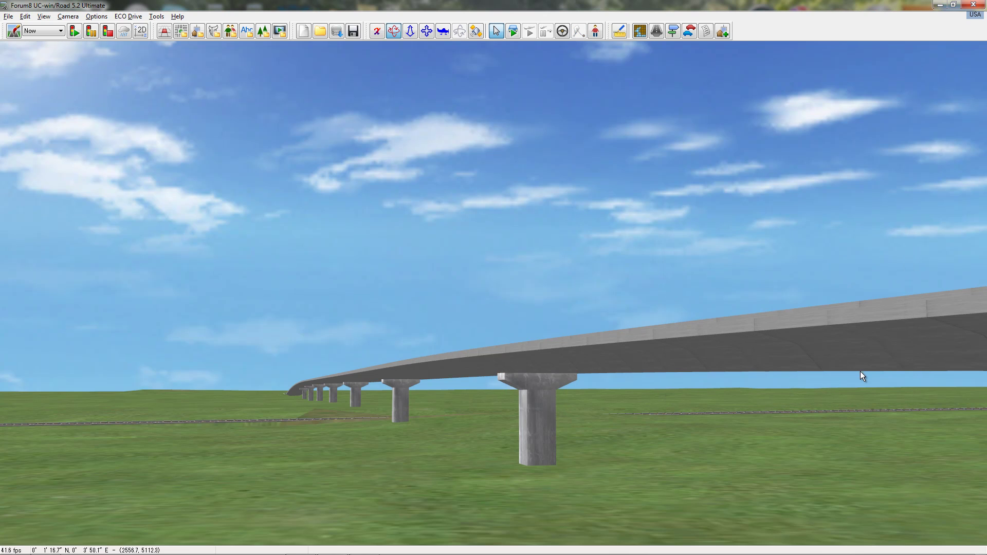
scroll(746, 412, down, 4)
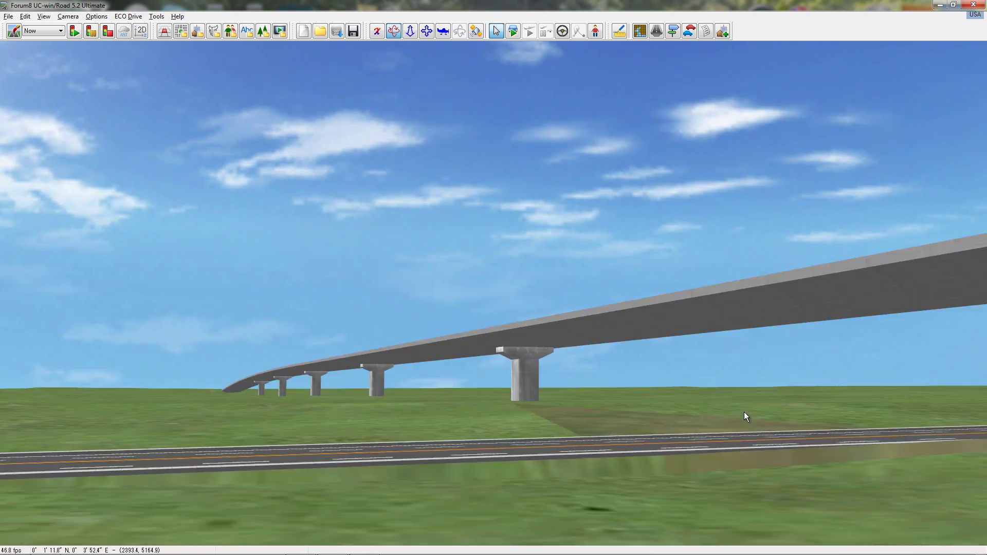